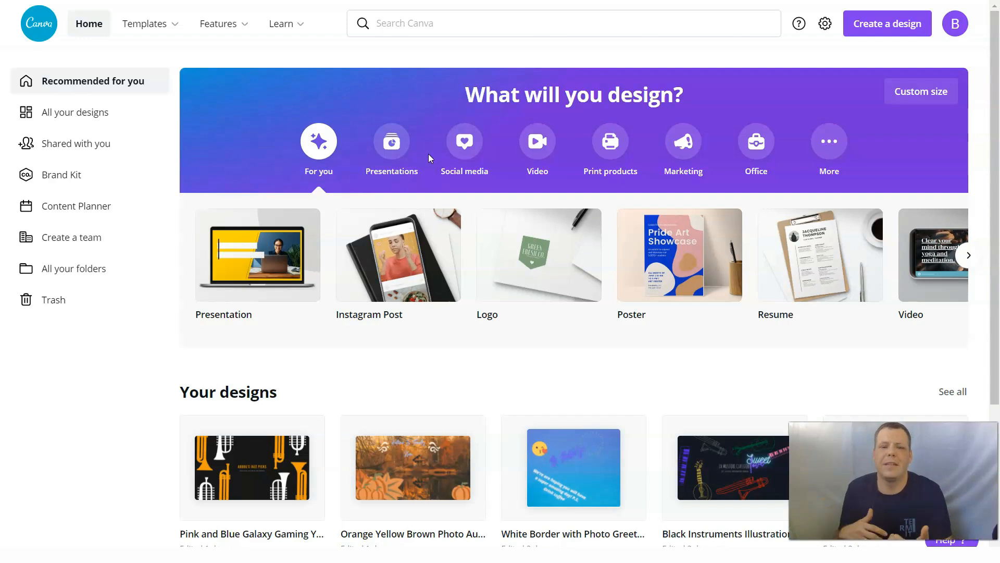
Step: Go from the Templates menu to the YouTube Channel Art gallery under Social Media
left_click(495, 100)
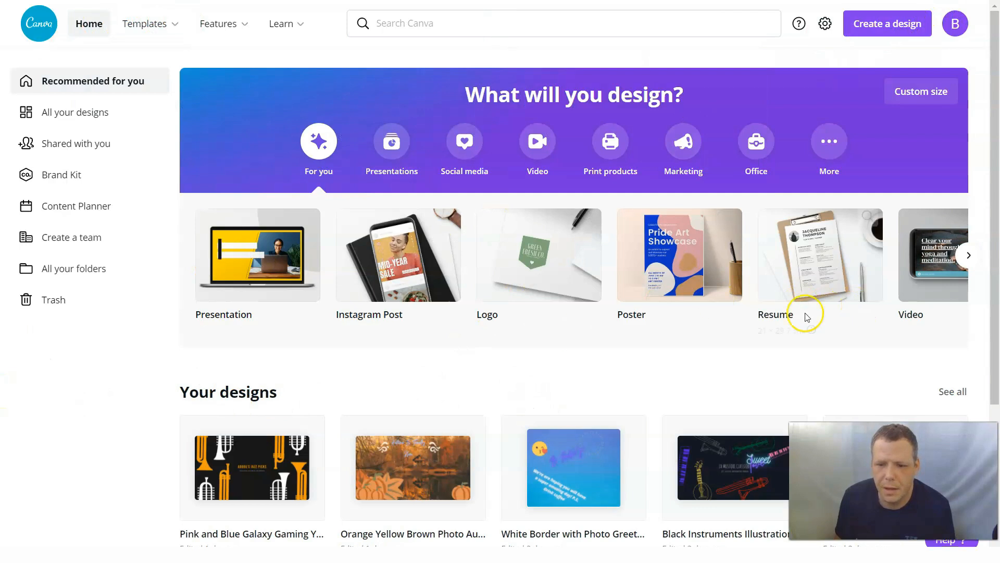
mouse_move(144, 24)
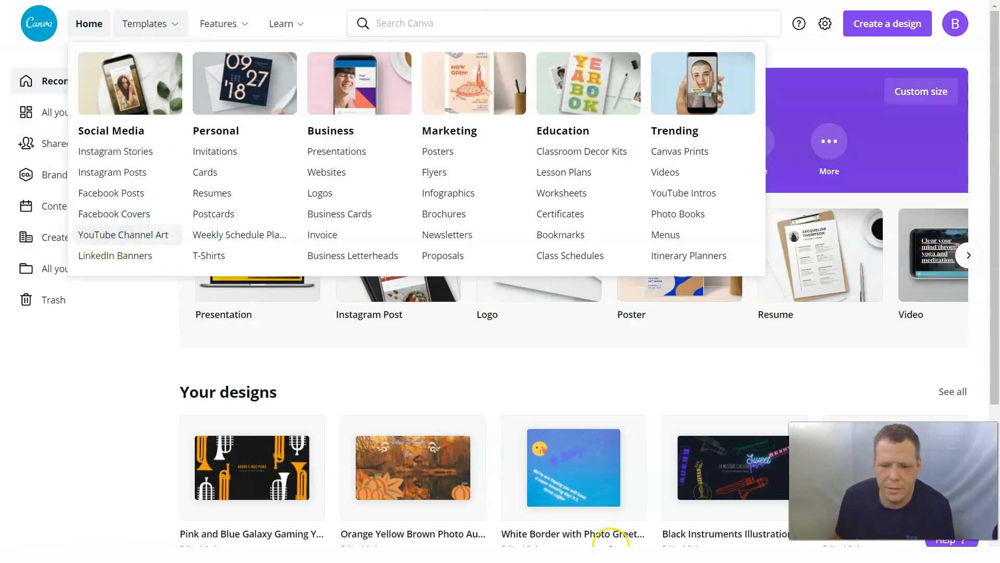
left_click(123, 235)
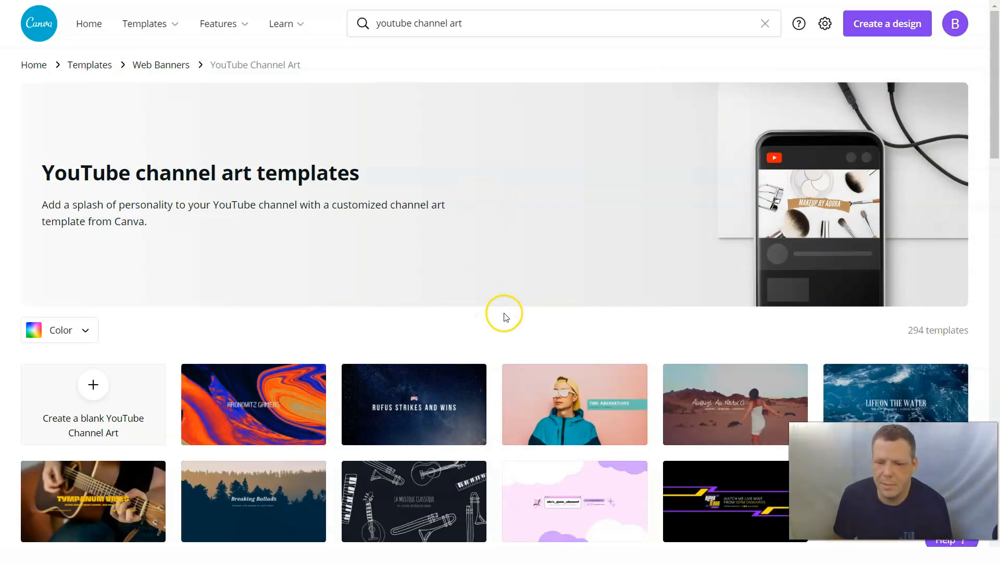
scroll(481, 337, "down", 2)
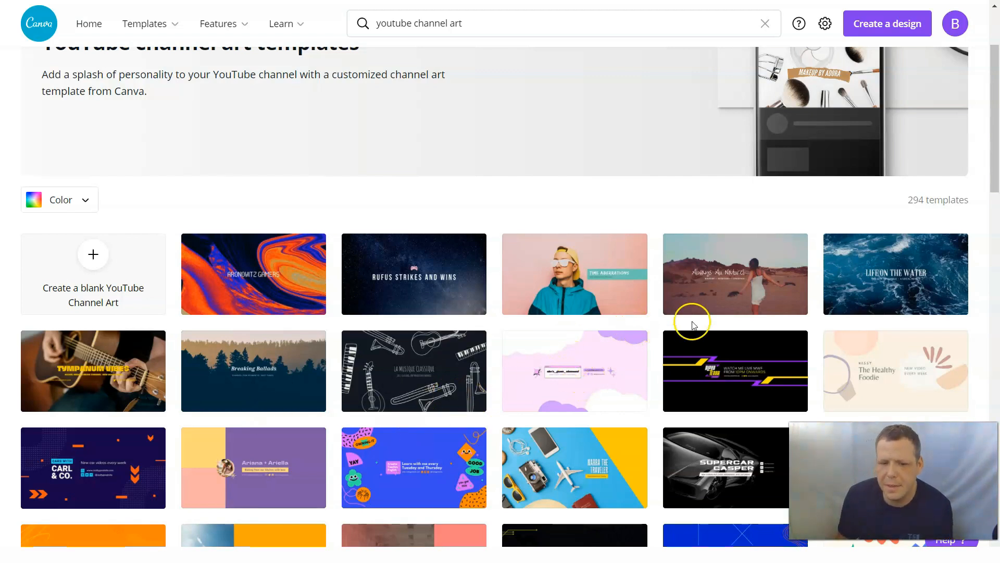
scroll(727, 289, "down", 3)
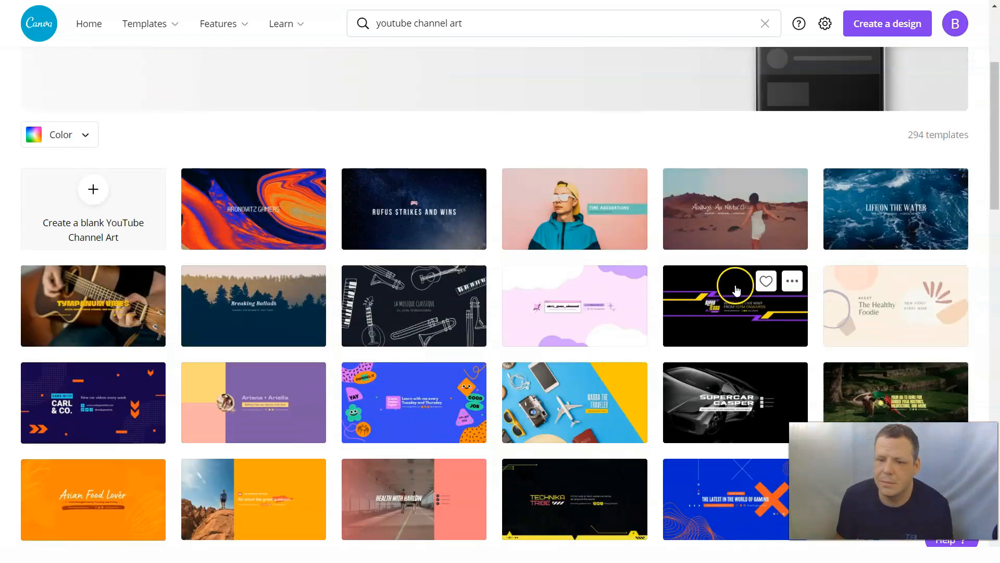
scroll(735, 291, "down", 2)
scroll(736, 291, "down", 3)
scroll(735, 313, "up", 2)
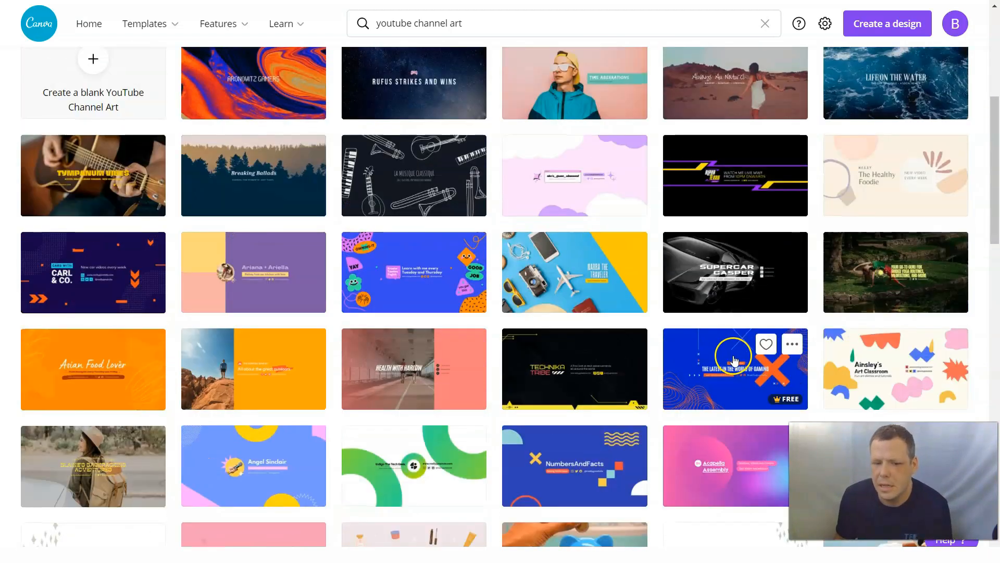
scroll(682, 366, "up", 2)
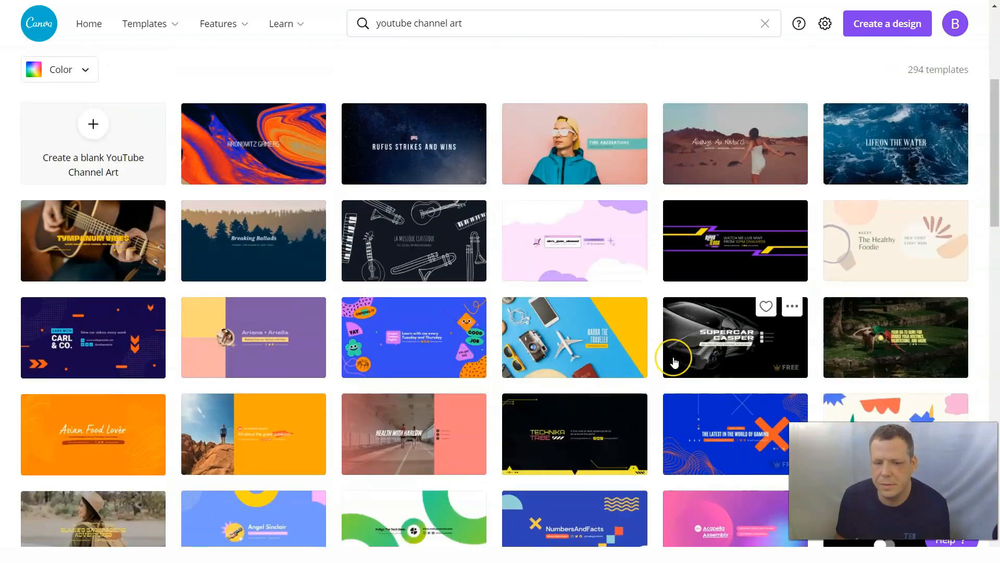
scroll(626, 375, "down", 2)
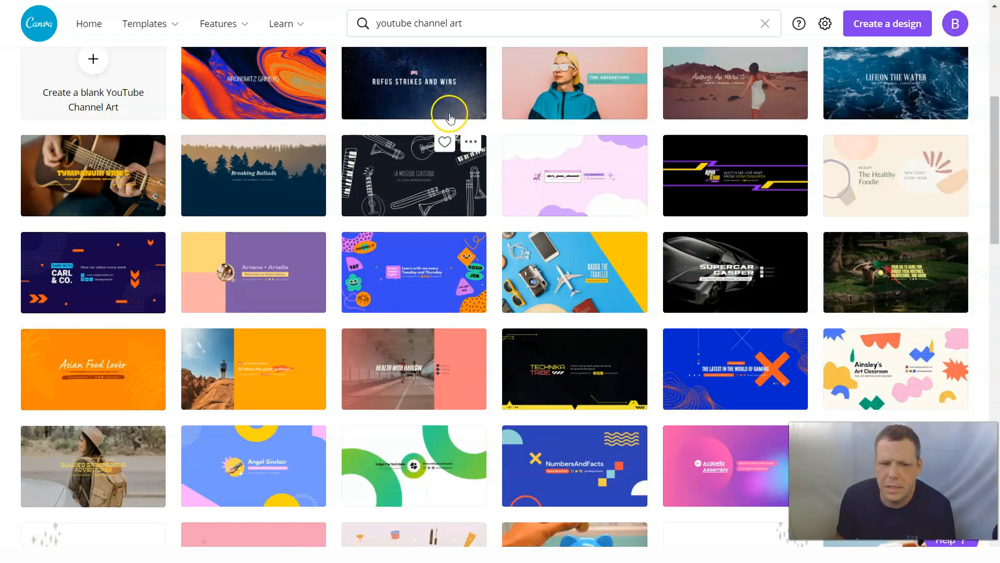
Step: Preview and dismiss the Blue Ocean Elegant and Let's Build Wealth templates
left_click(868, 80)
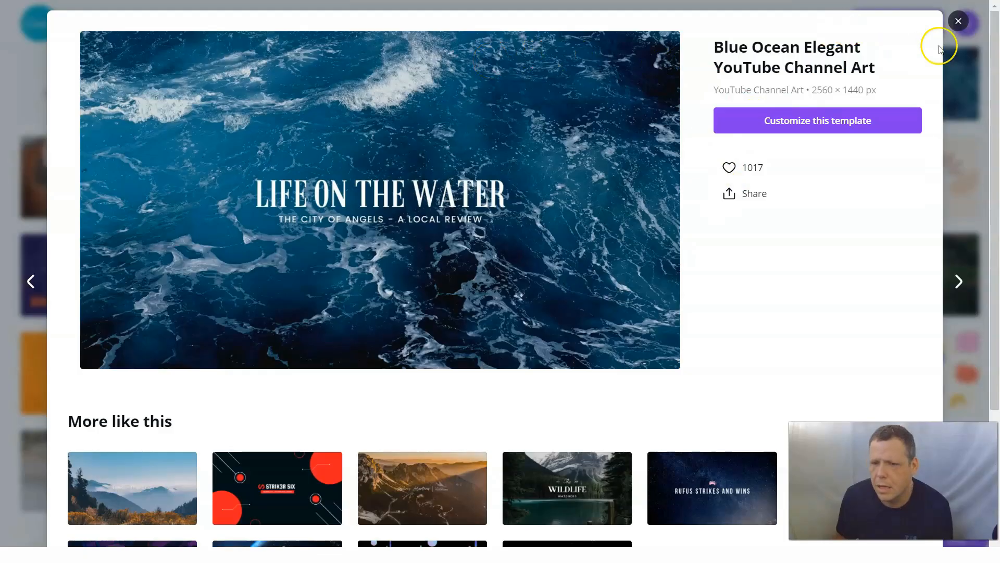
left_click(958, 21)
scroll(622, 243, "down", 5)
scroll(609, 251, "down", 4)
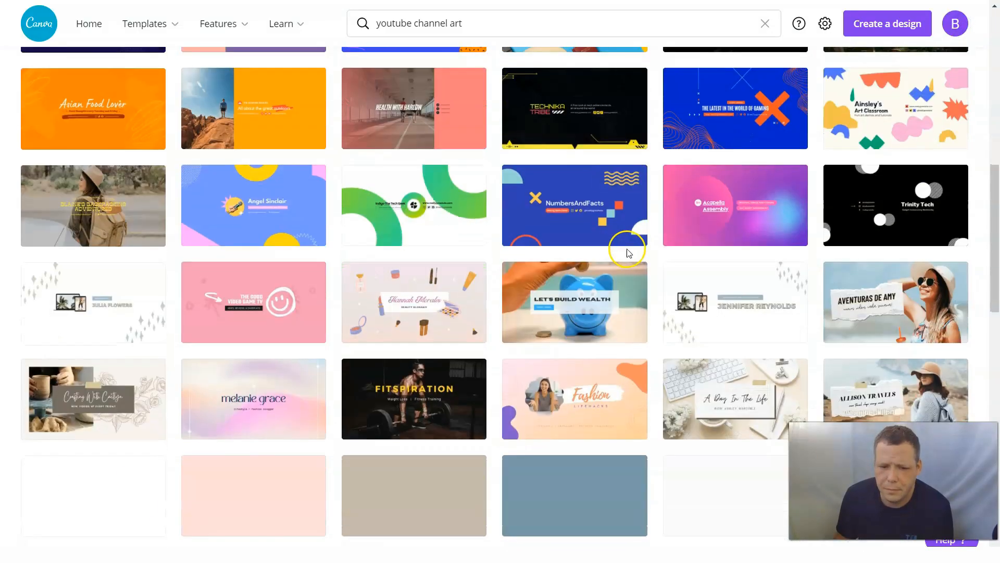
scroll(570, 277, "down", 2)
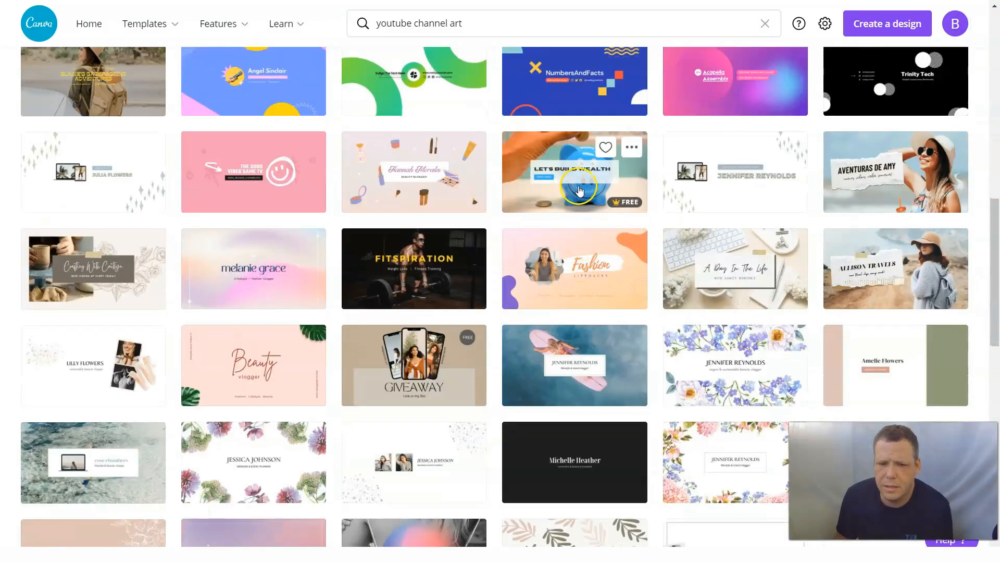
left_click(609, 181)
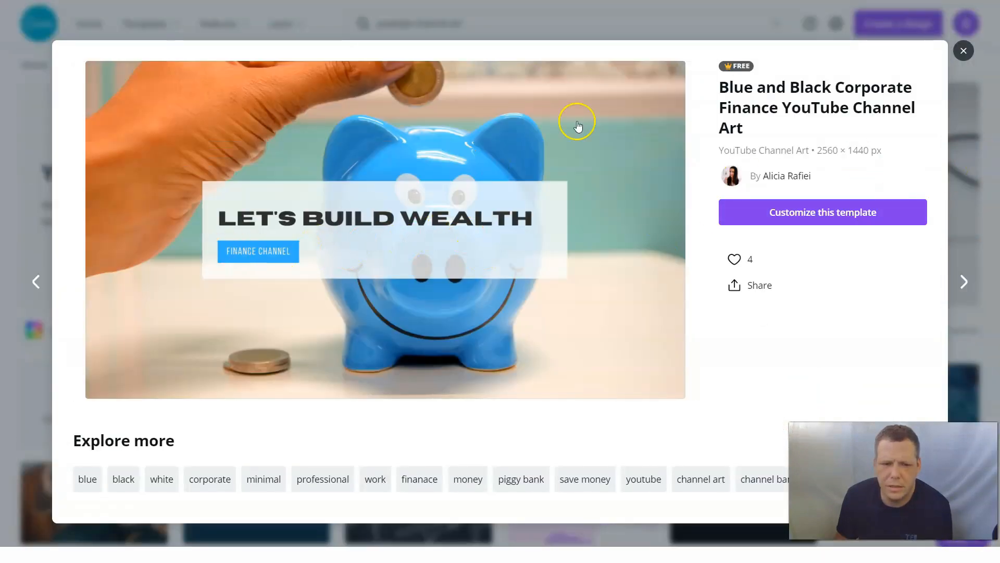
left_click(964, 51)
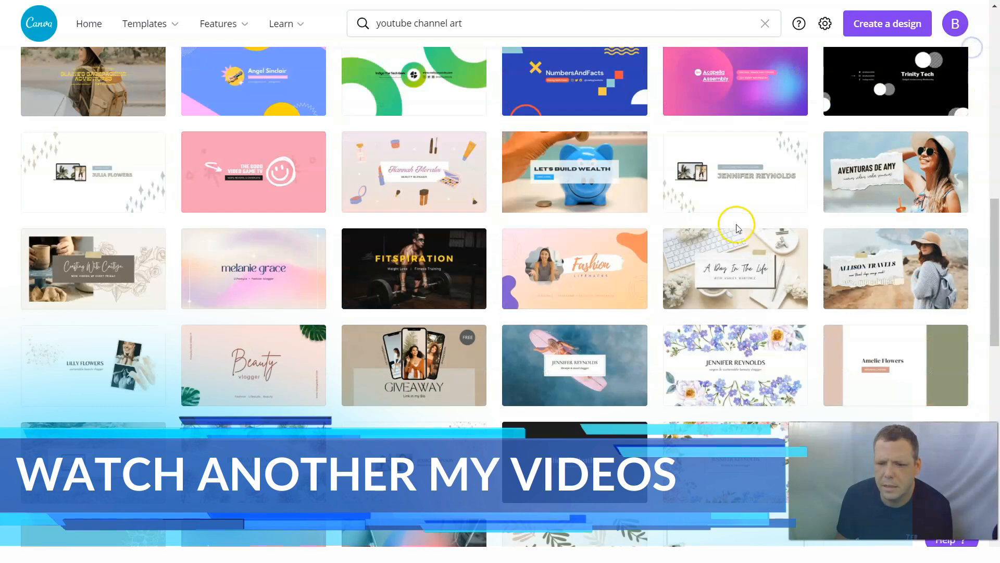
scroll(736, 227, "up", 5)
scroll(737, 227, "up", 5)
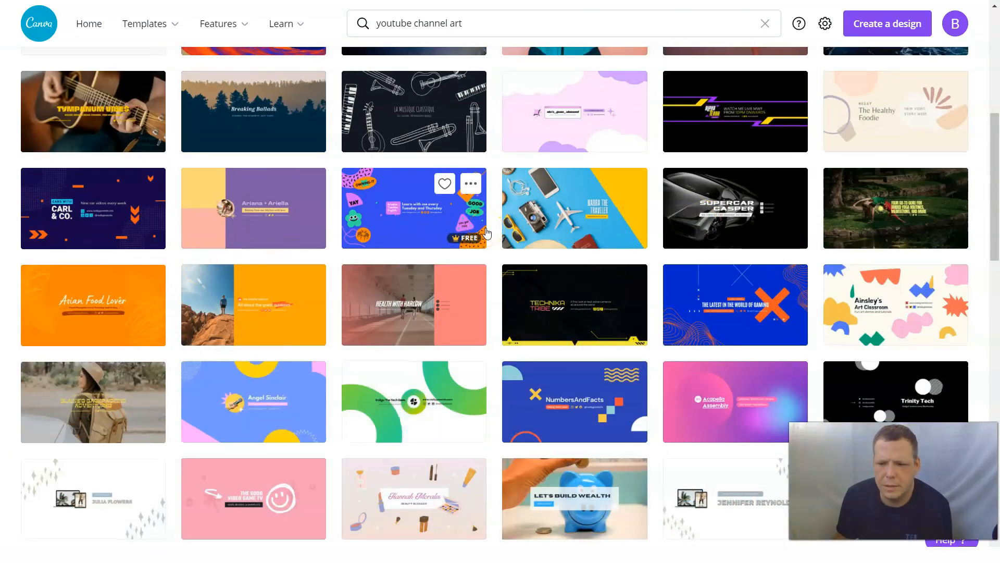
scroll(486, 235, "up", 5)
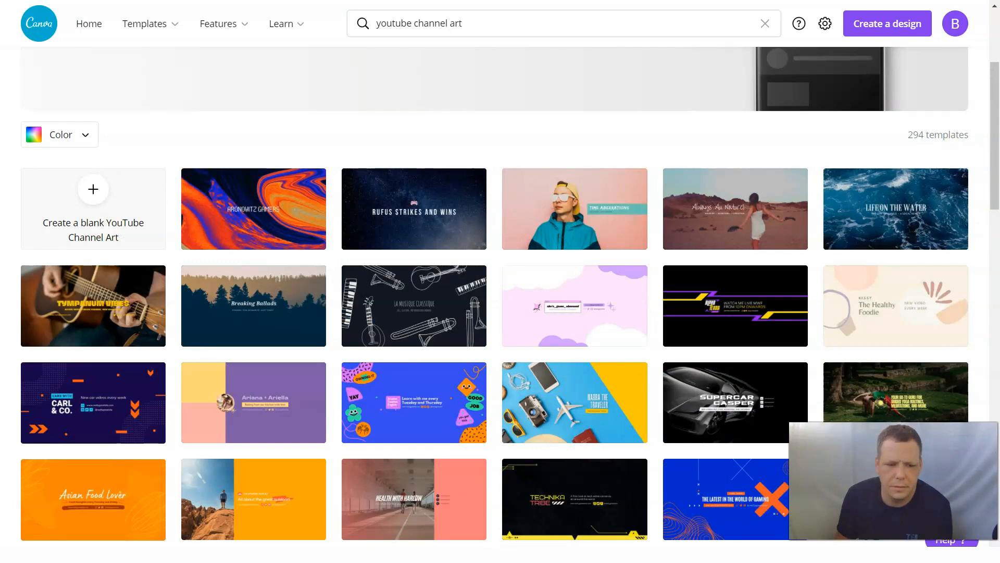
Step: Customize the Pink and Blue Galaxy Gaming 'Rufus Strikes and Wins' template in the editor
left_click(419, 206)
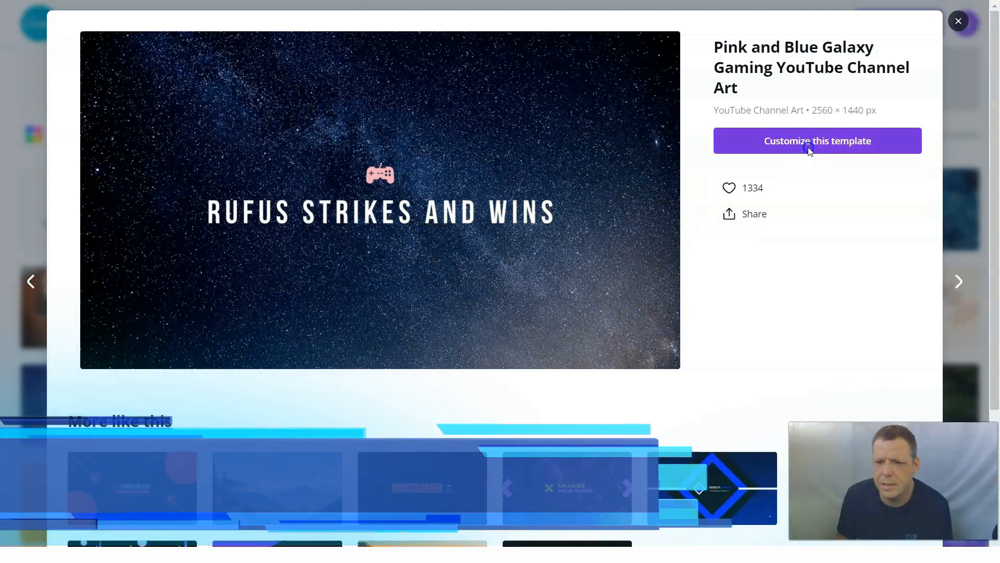
left_click(810, 149)
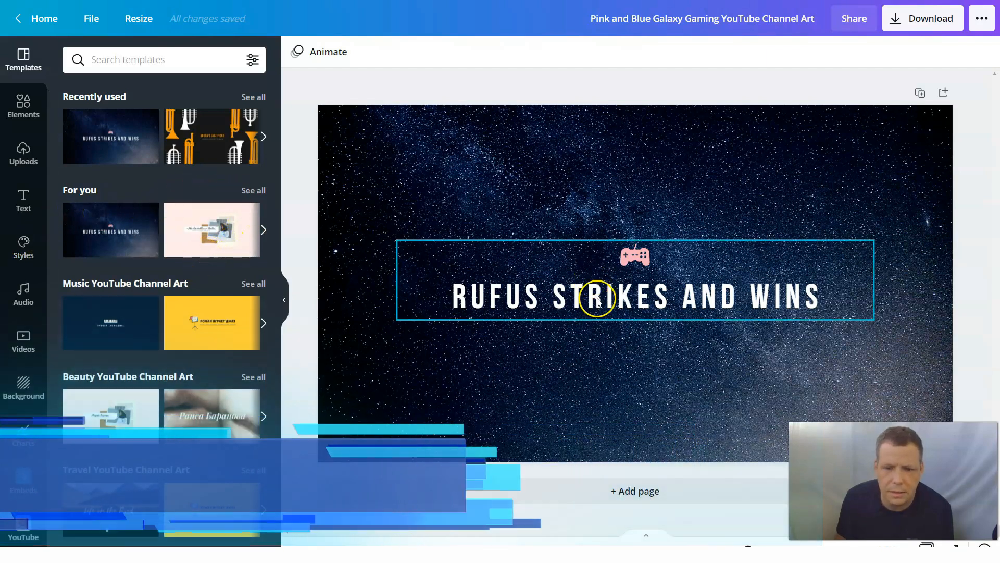
Step: Delete the RUFUS STRIKES AND WINS title text and a stray leftover letter G
left_click(573, 288)
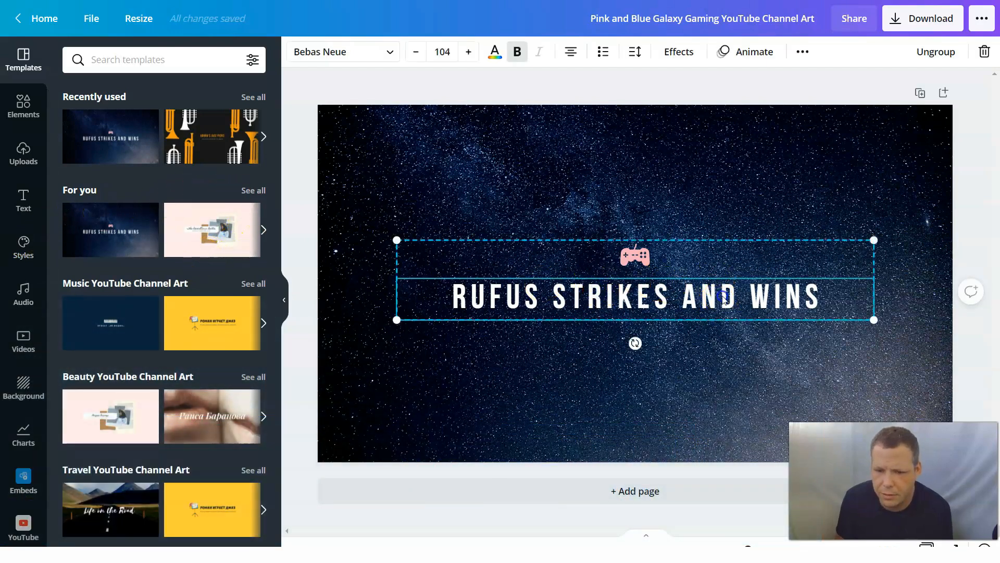
double_click(844, 290)
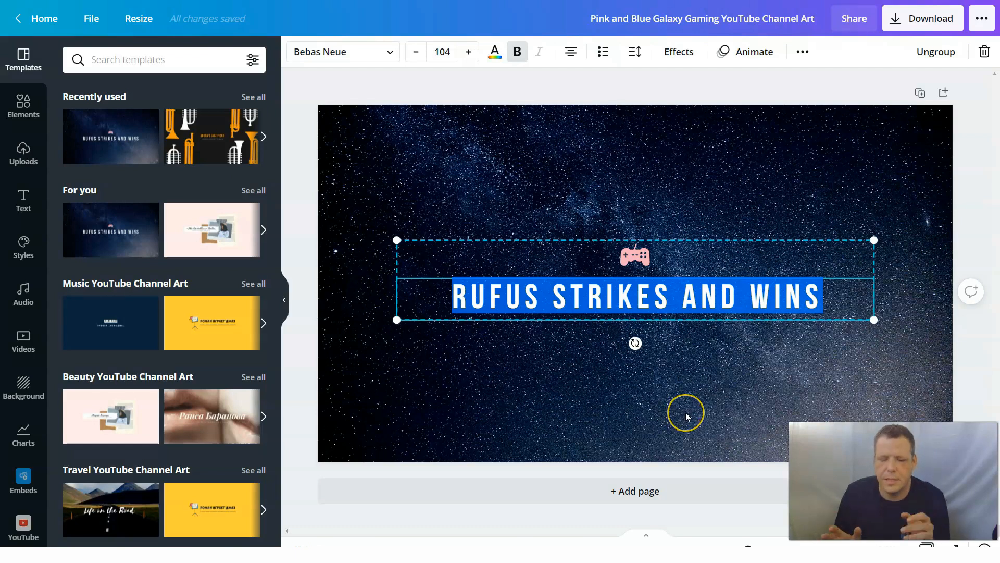
key("BackSpace")
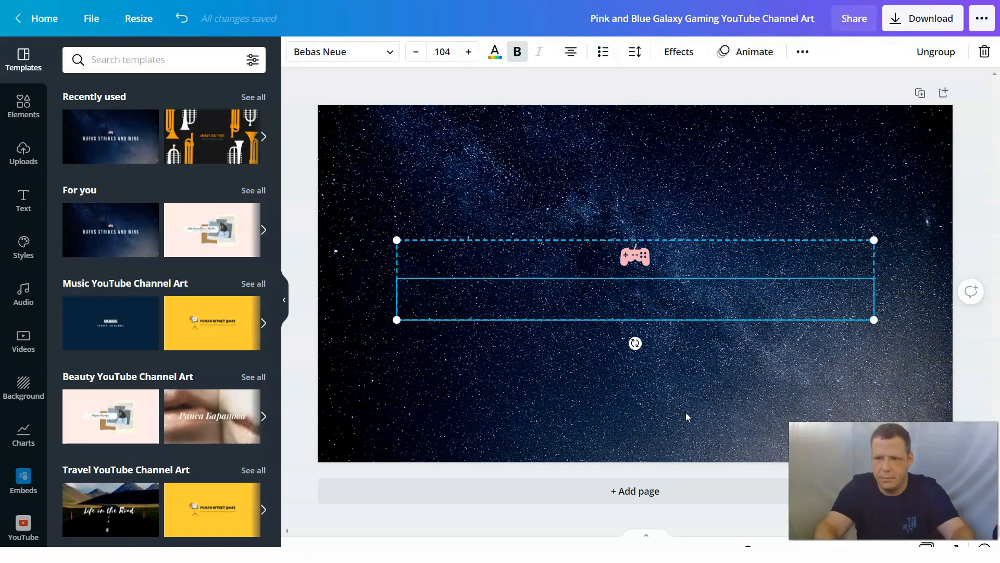
left_click(687, 416)
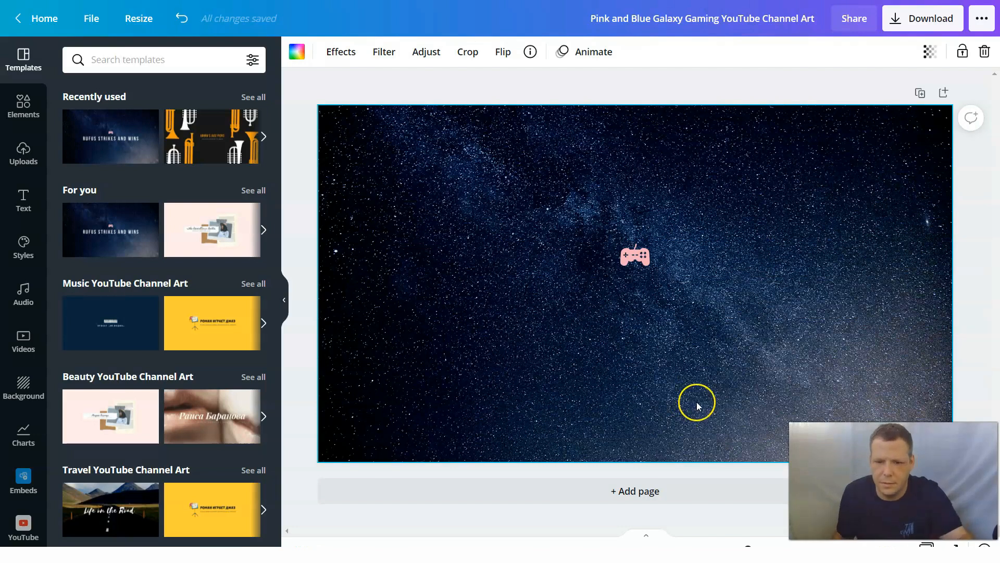
left_click(687, 309)
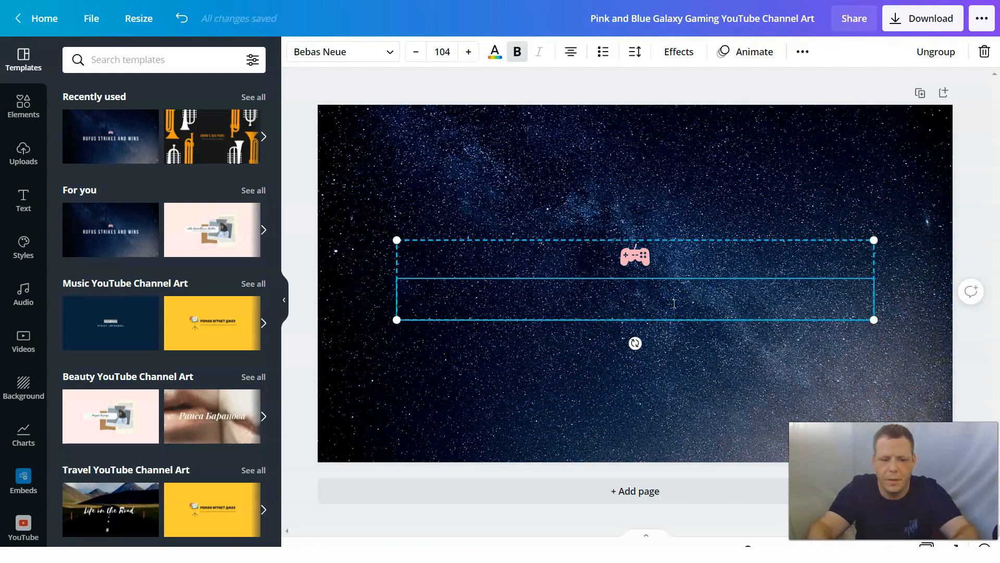
type("G")
key("BackSpace")
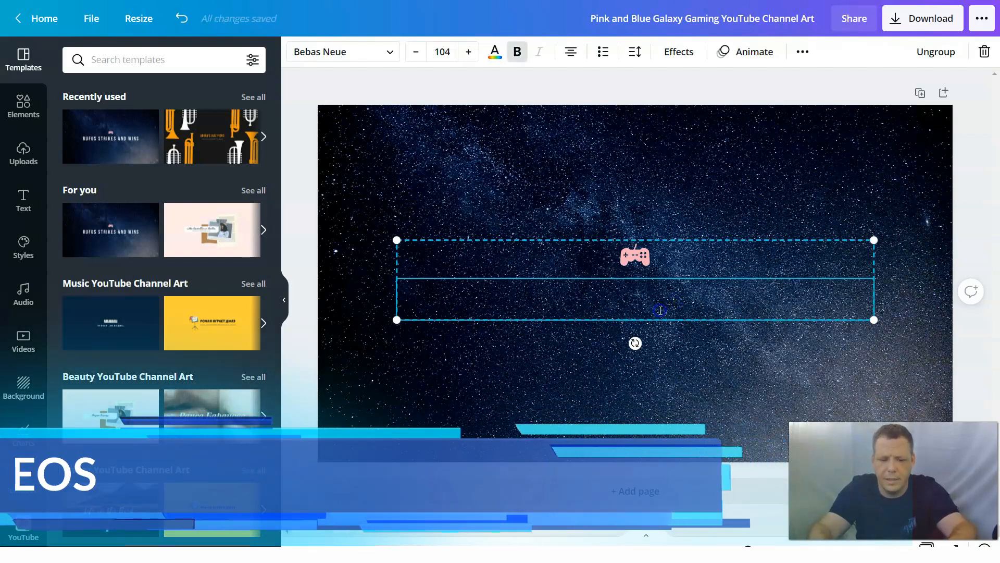
type("G")
Step: Clear the remaining old title text so BLOOD CLOT GAMING can be entered
right_click(661, 311)
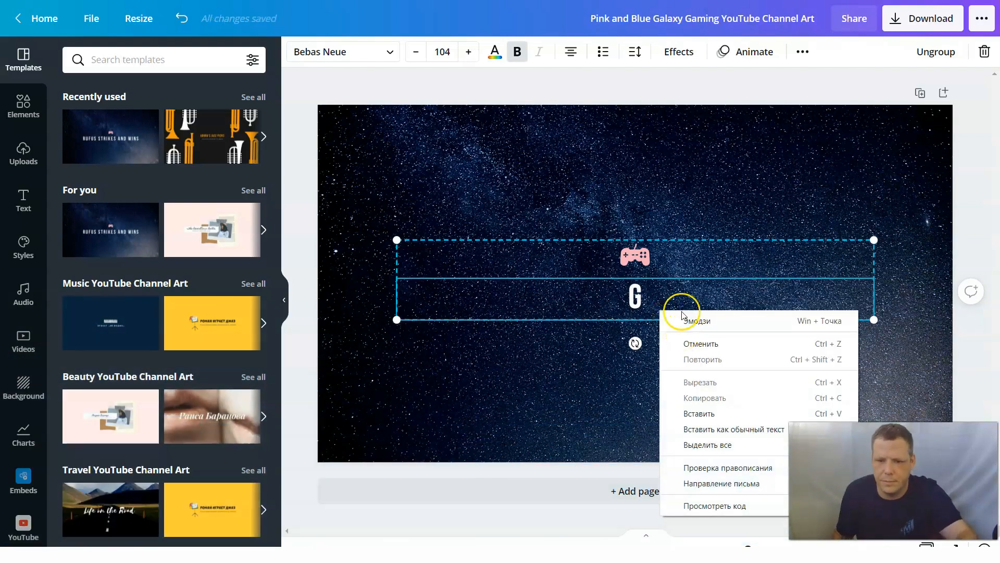
left_click(680, 291)
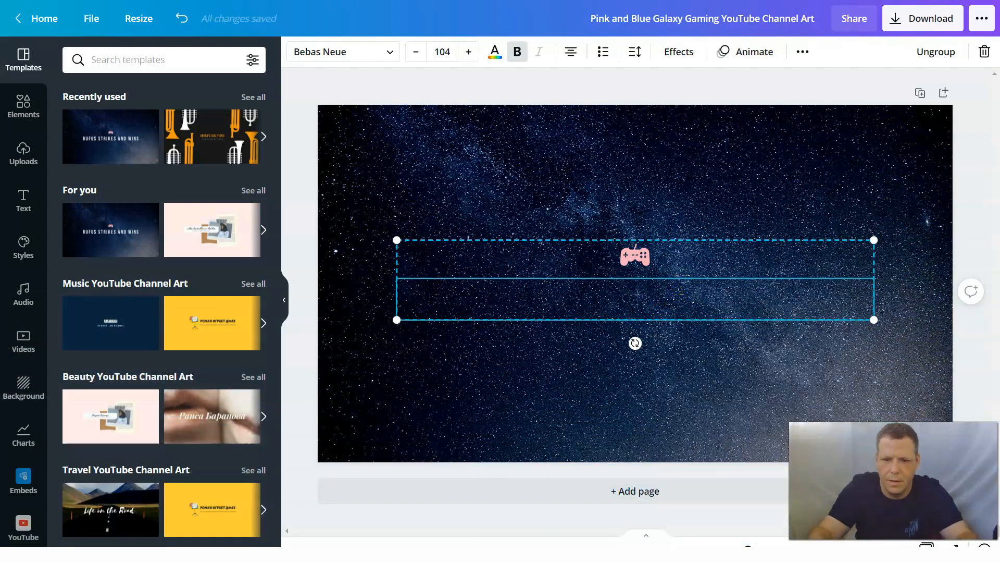
type("GO")
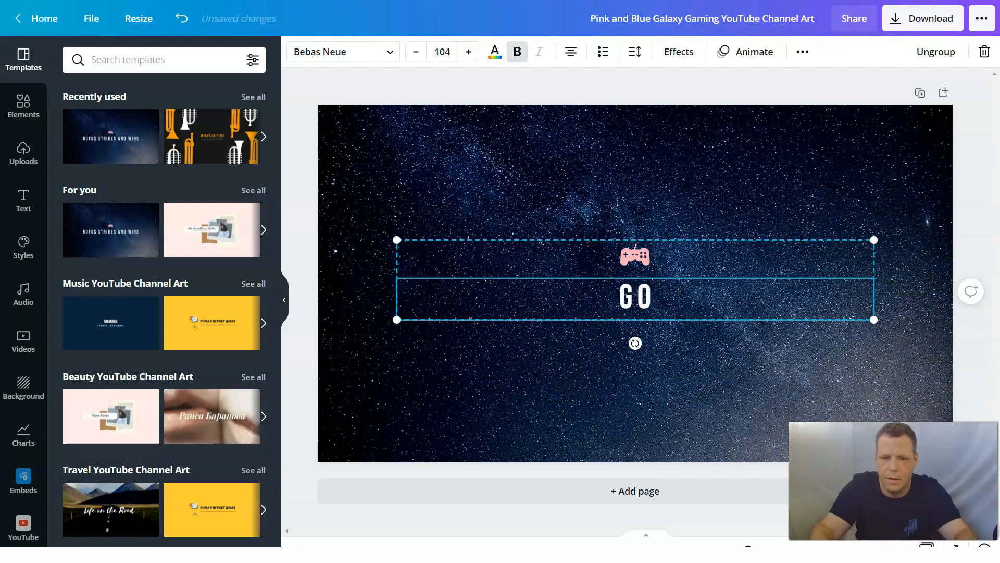
type("ING ")
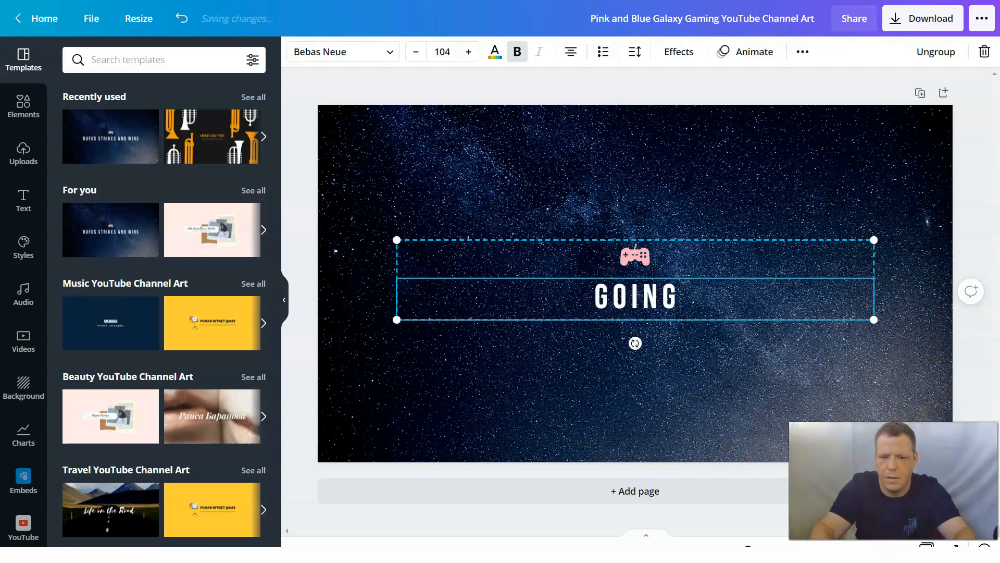
type("DO")
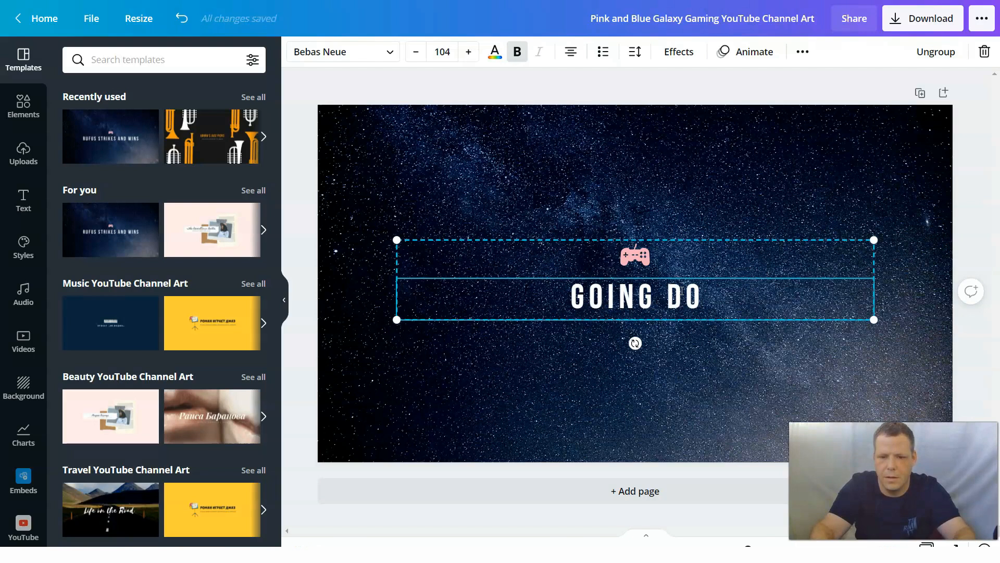
type("WN D")
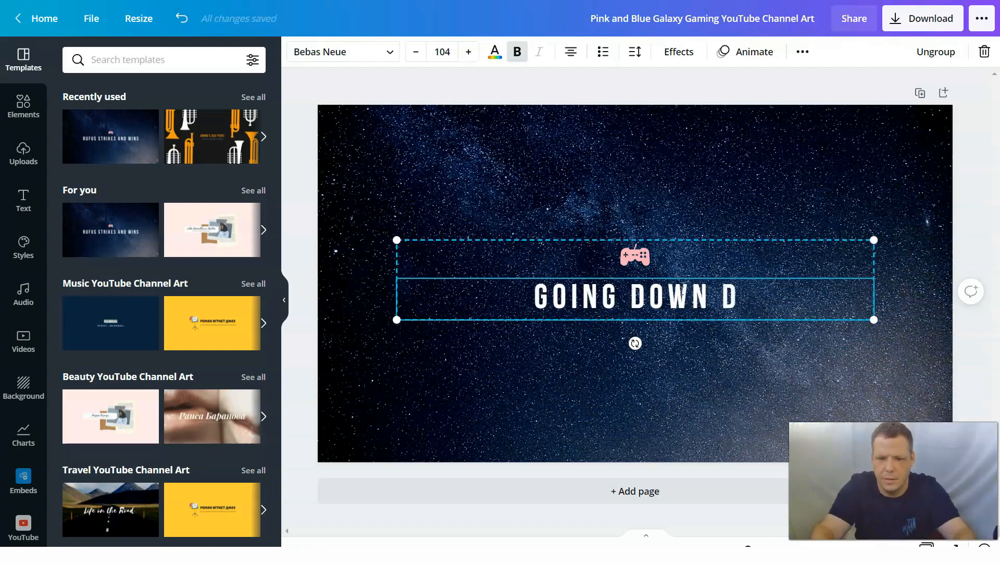
type("EE")
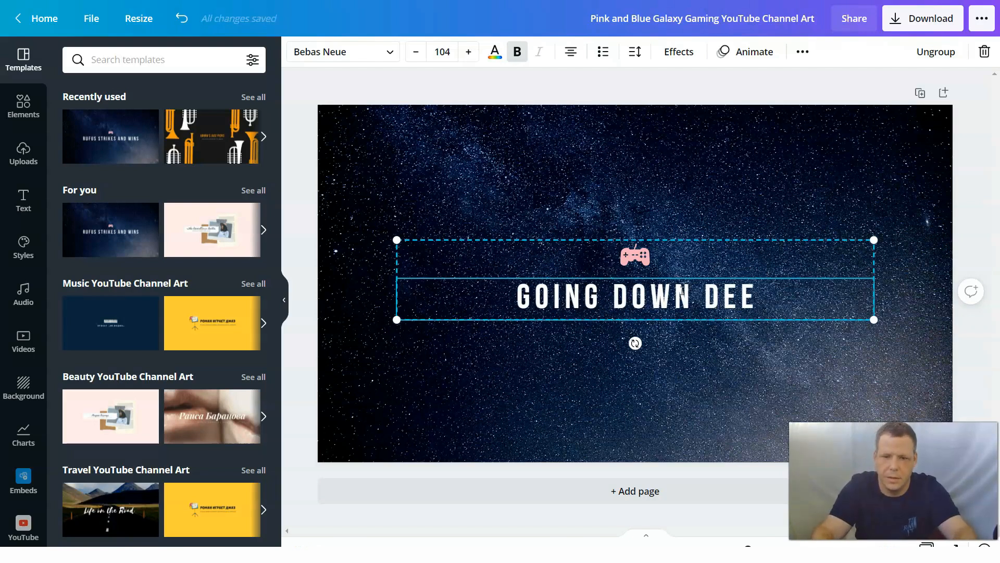
type("P")
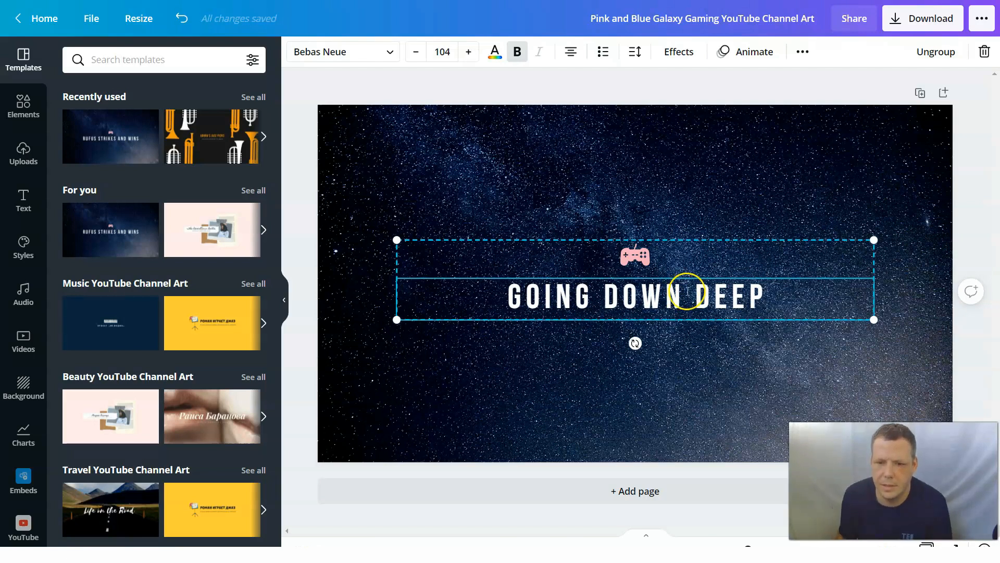
left_click_drag(770, 298, 529, 301)
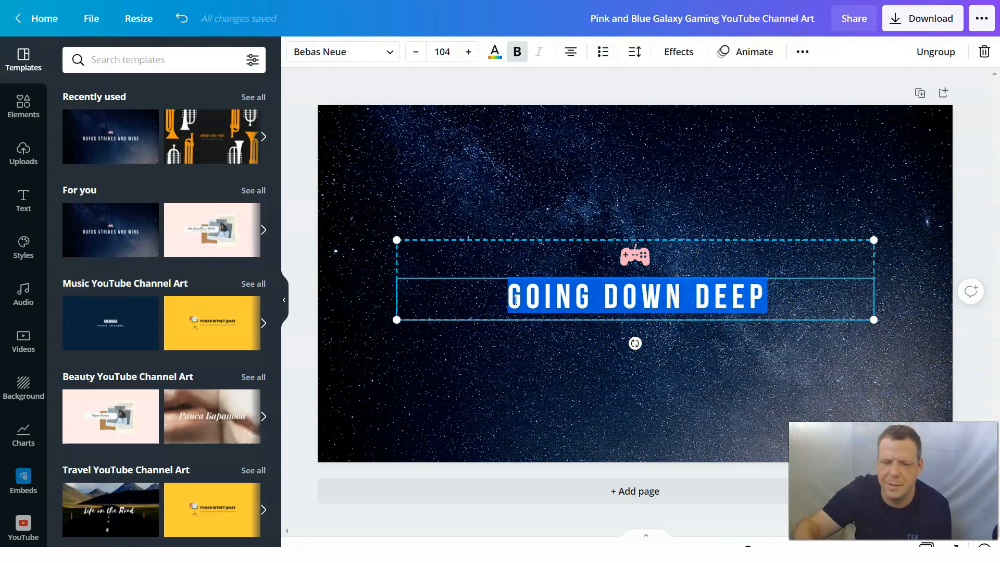
key("BackSpace")
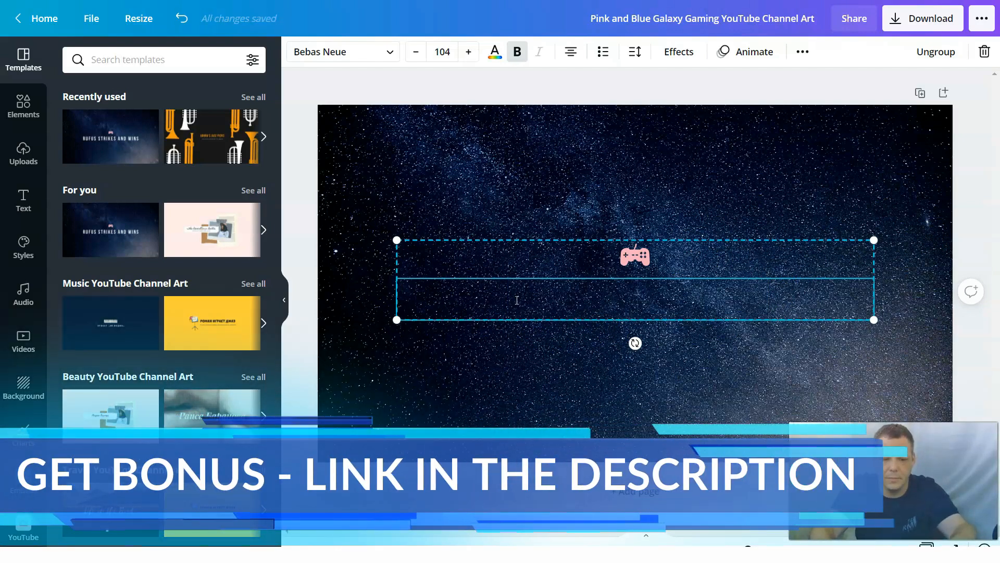
type("BLOOD")
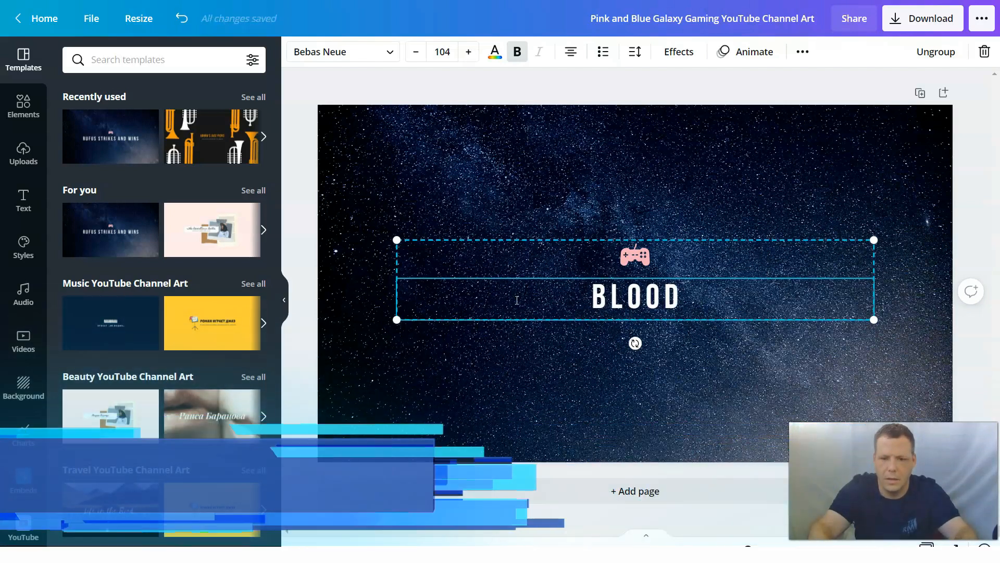
type(" CLOT")
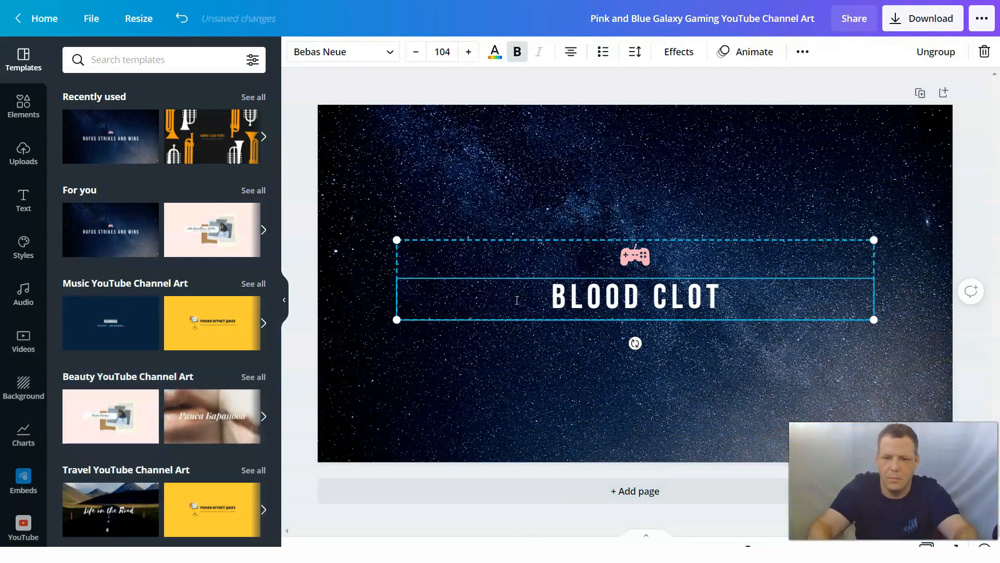
type(" GAMIN")
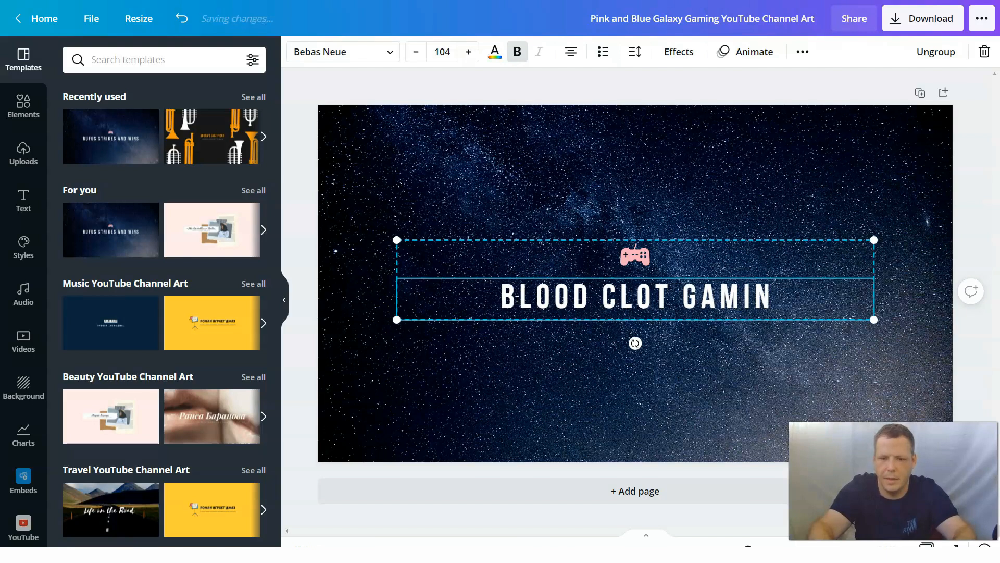
type("G")
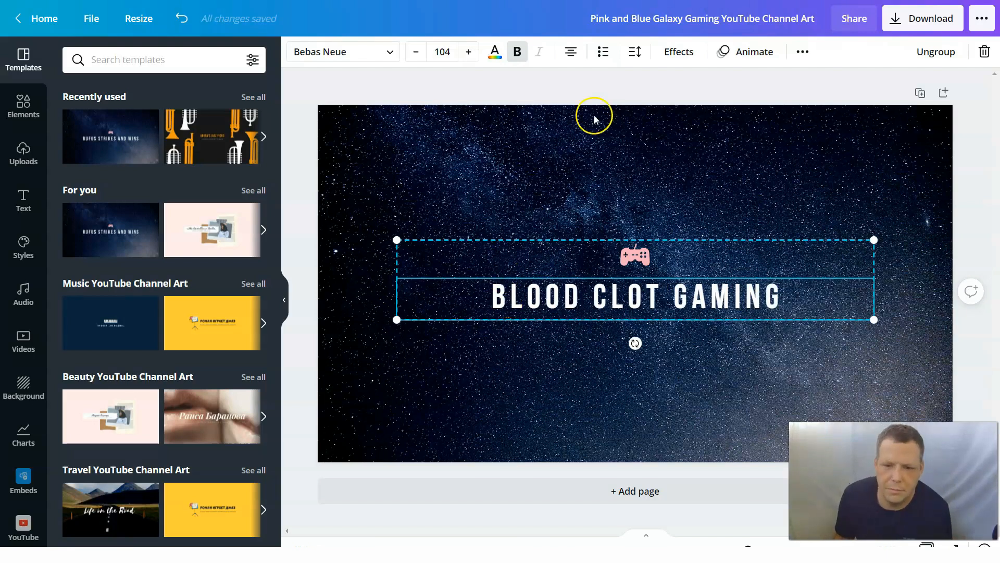
Step: Delete the pink controller icon from the title group, leaving only the heading
left_click(634, 256)
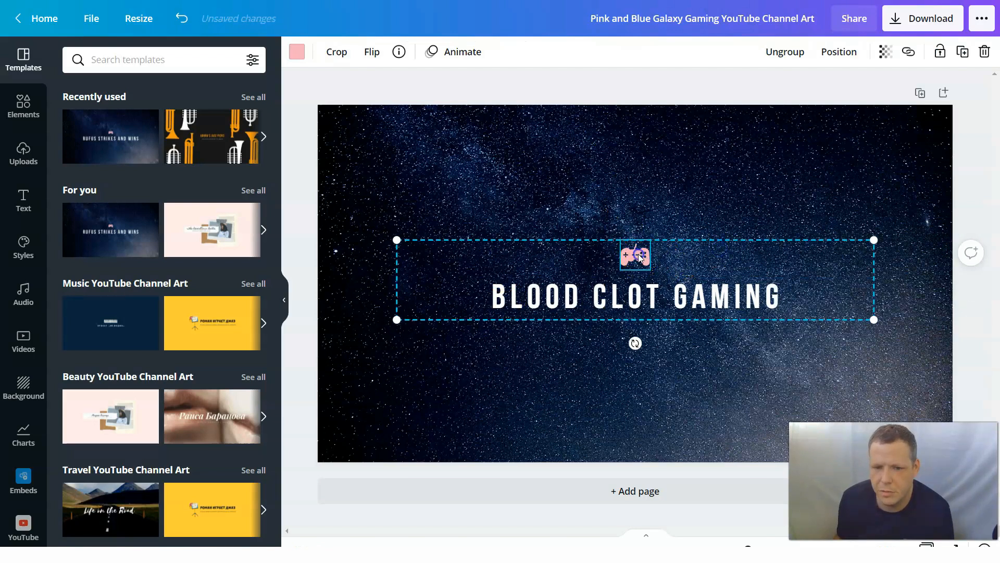
left_click_drag(638, 258, 633, 263)
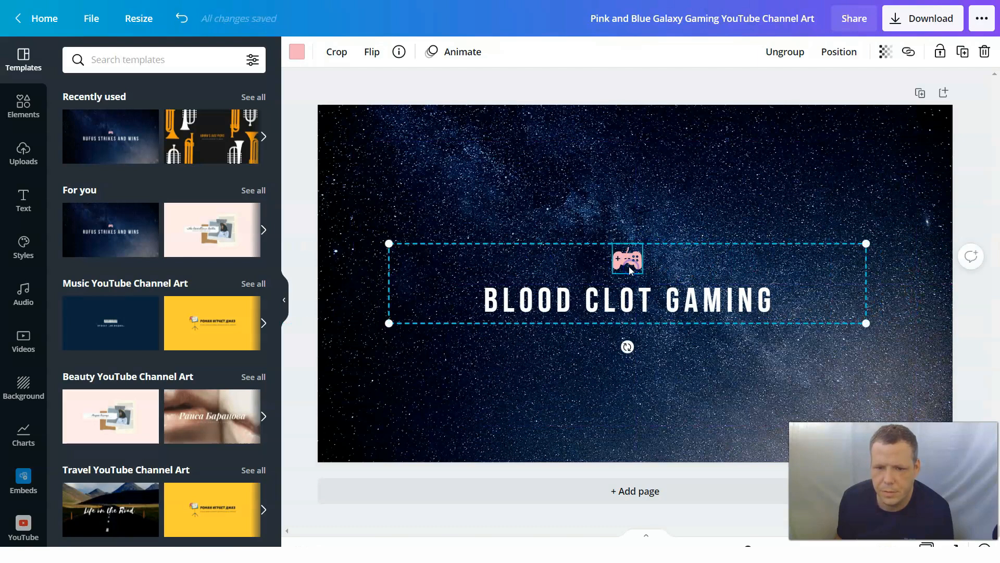
left_click_drag(632, 265, 637, 264)
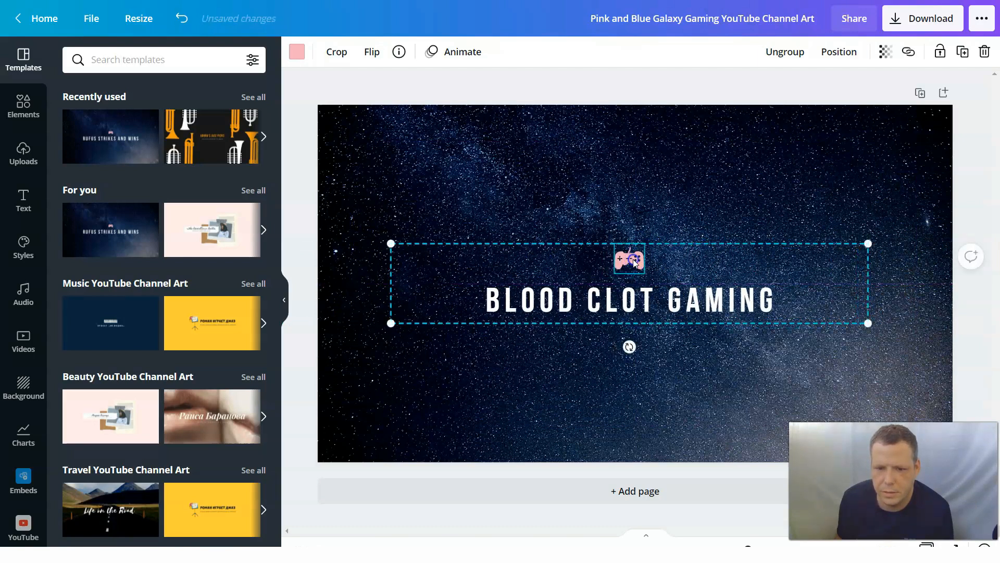
right_click(636, 261)
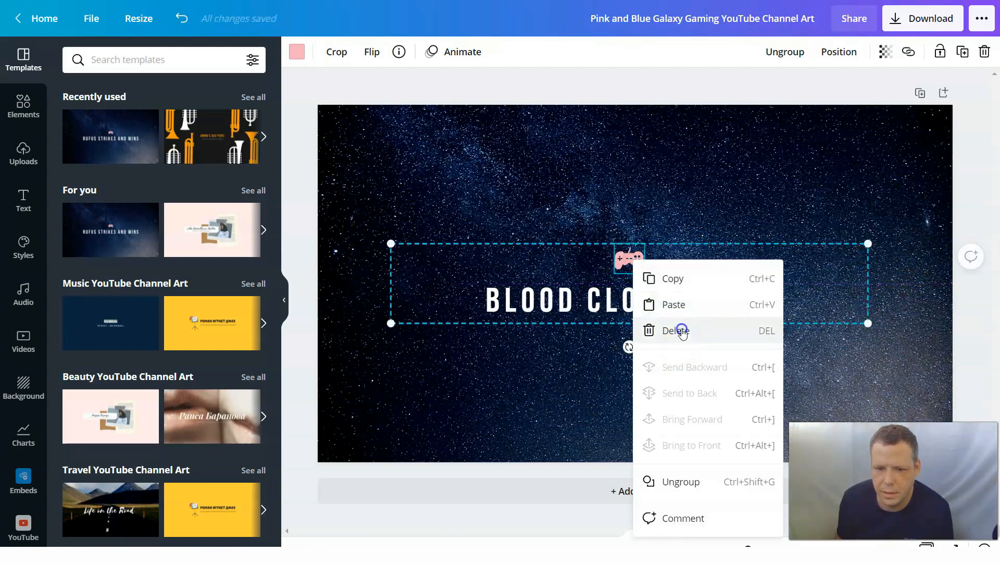
left_click(677, 329)
left_click(624, 270)
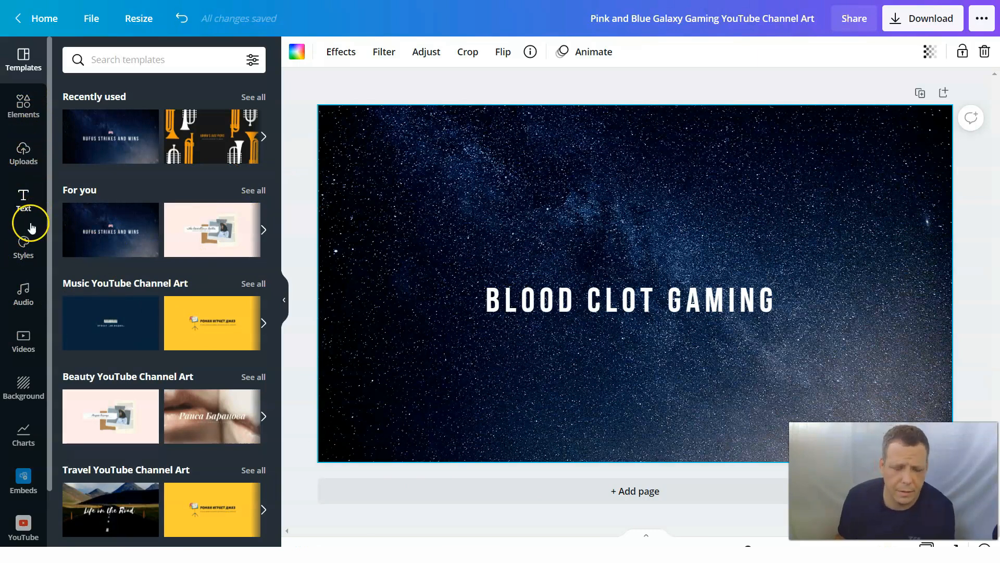
Step: Try a sea cliff photo background and delete a stray element below the title
left_click(23, 387)
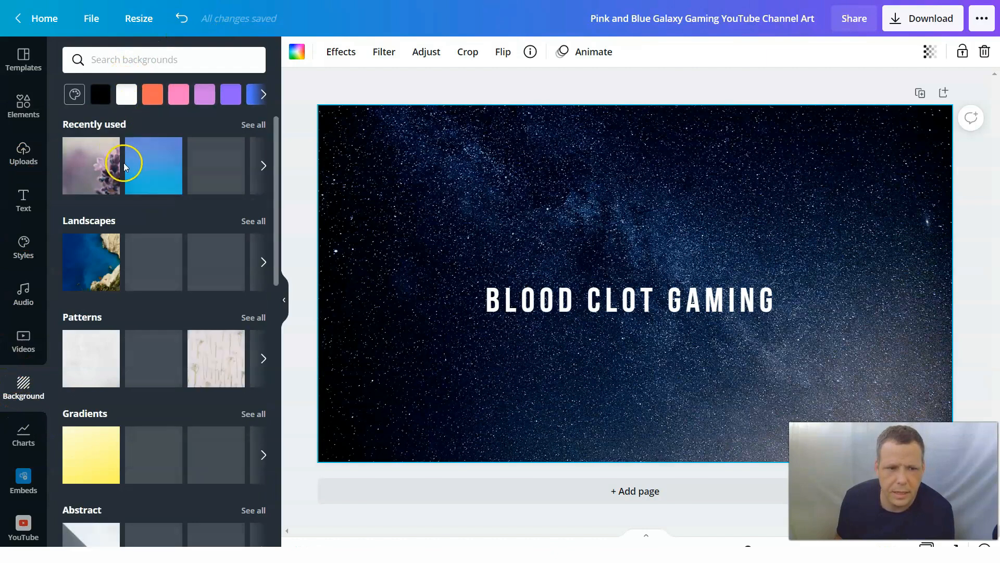
scroll(147, 186, "down", 1)
scroll(147, 186, "down", 5)
scroll(156, 192, "down", 3)
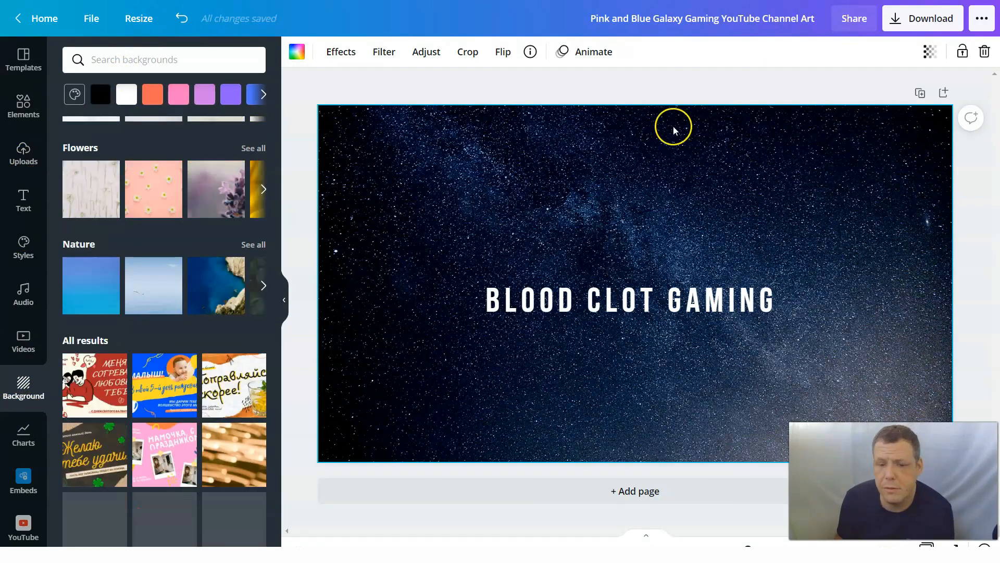
scroll(230, 407, "up", 1)
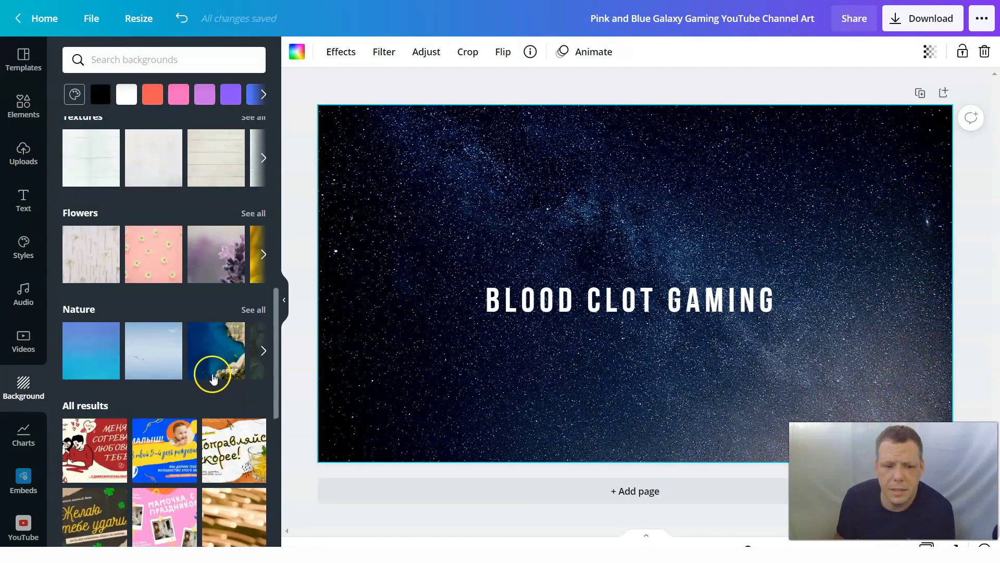
left_click(231, 355)
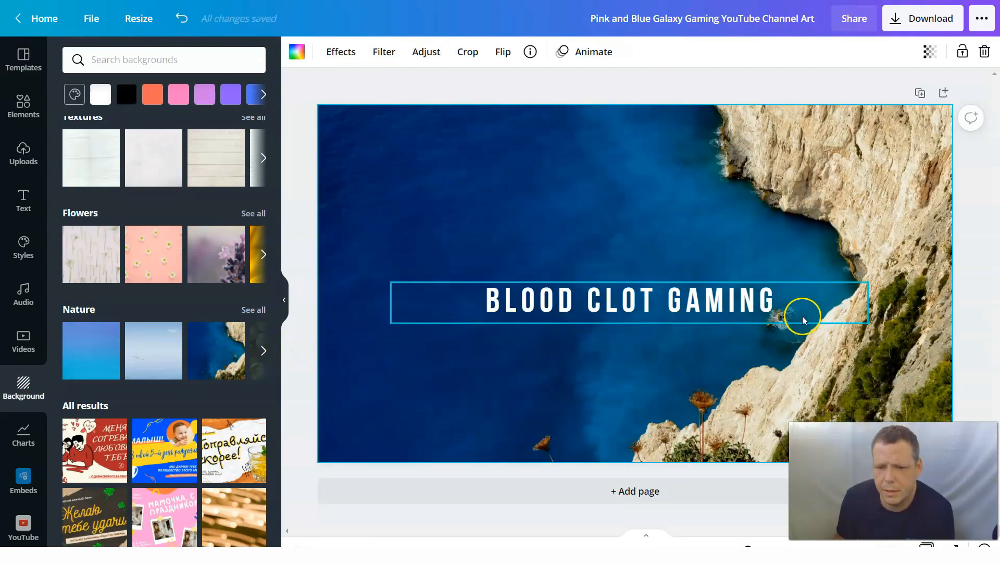
scroll(235, 368, "down", 3)
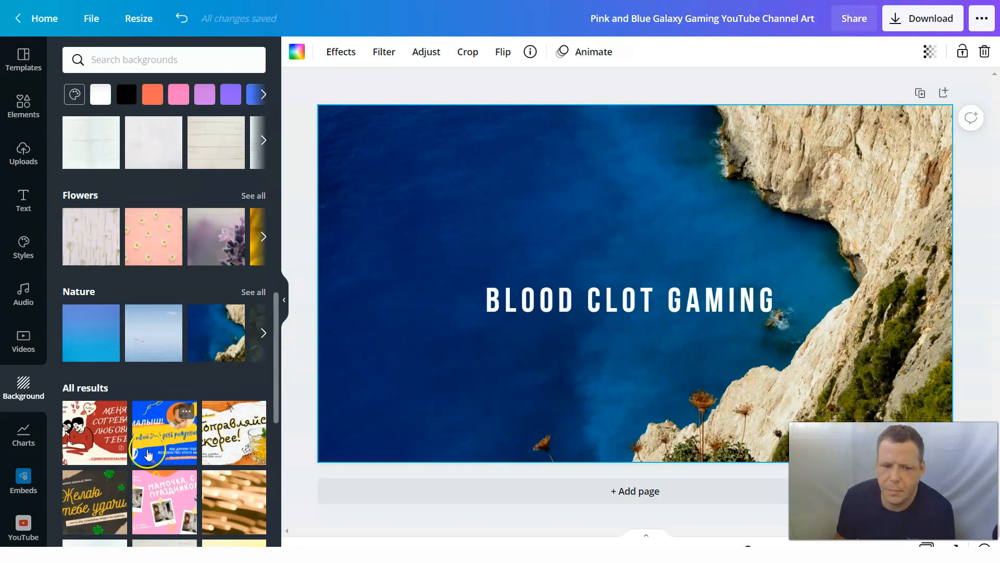
scroll(235, 367, "down", 3)
left_click_drag(477, 331, 540, 403)
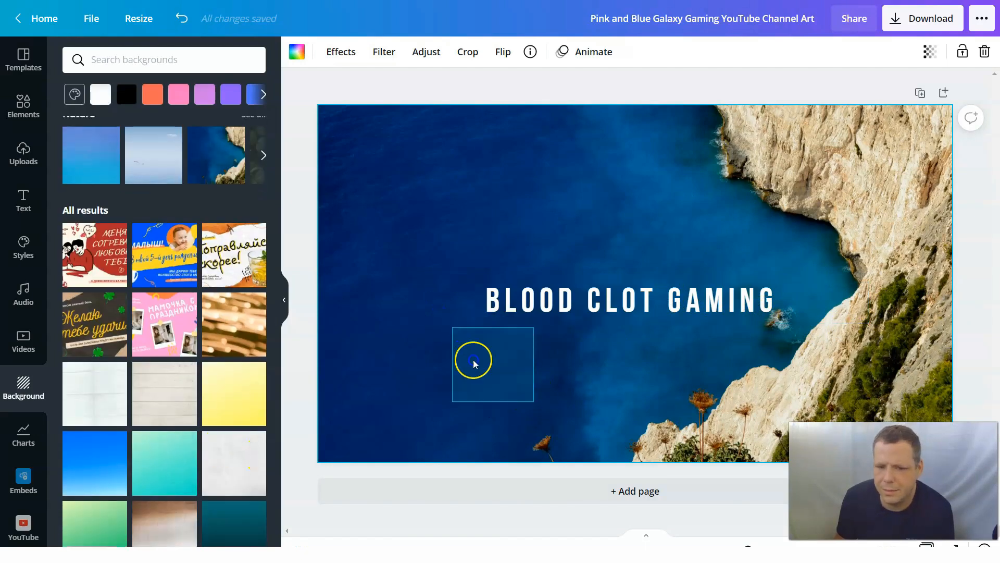
key("Delete")
left_click(429, 391)
left_click_drag(387, 305, 453, 386)
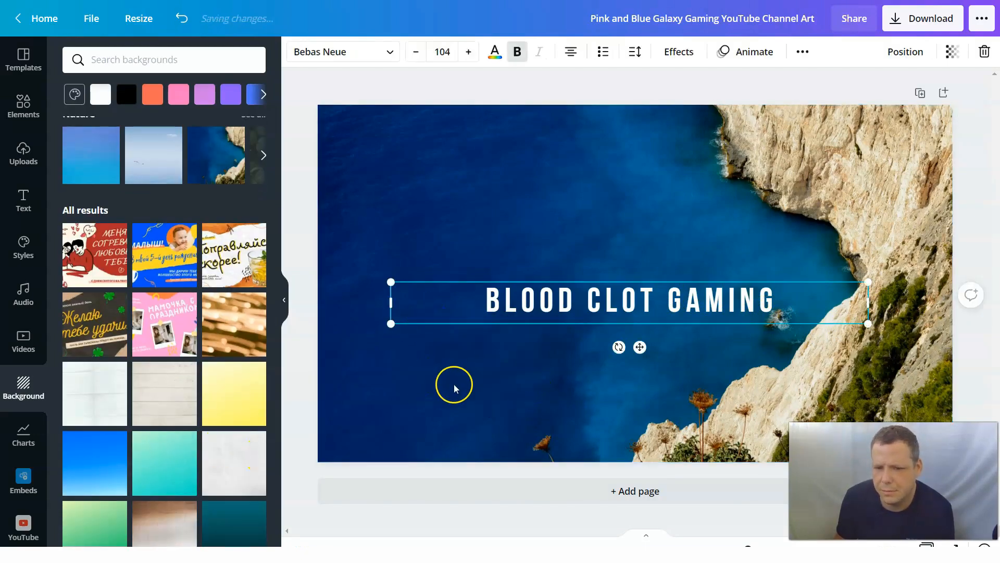
left_click(517, 393)
mouse_move(233, 255)
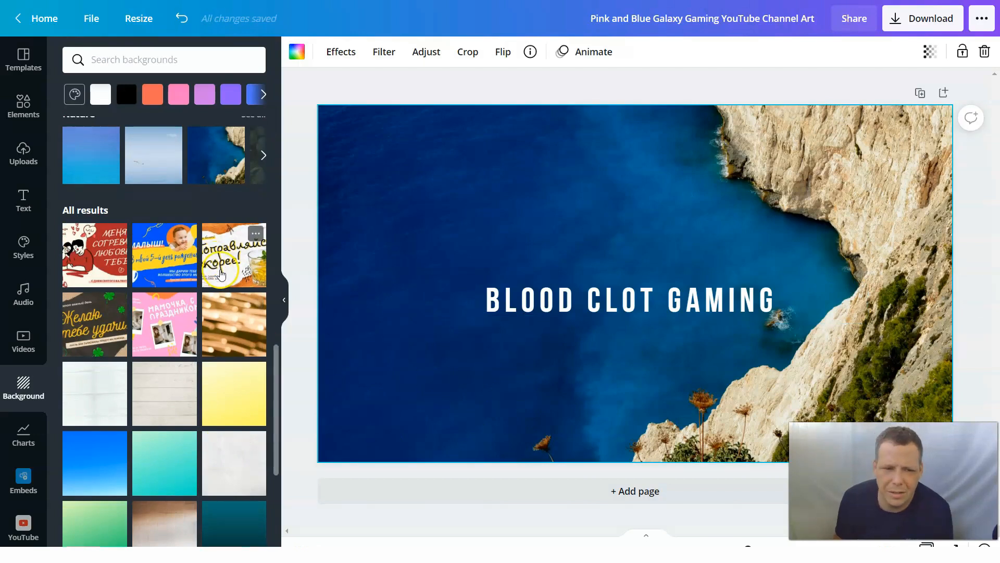
Step: Settle on the pale yellow grid-textured background after trying alternatives
left_click(106, 249)
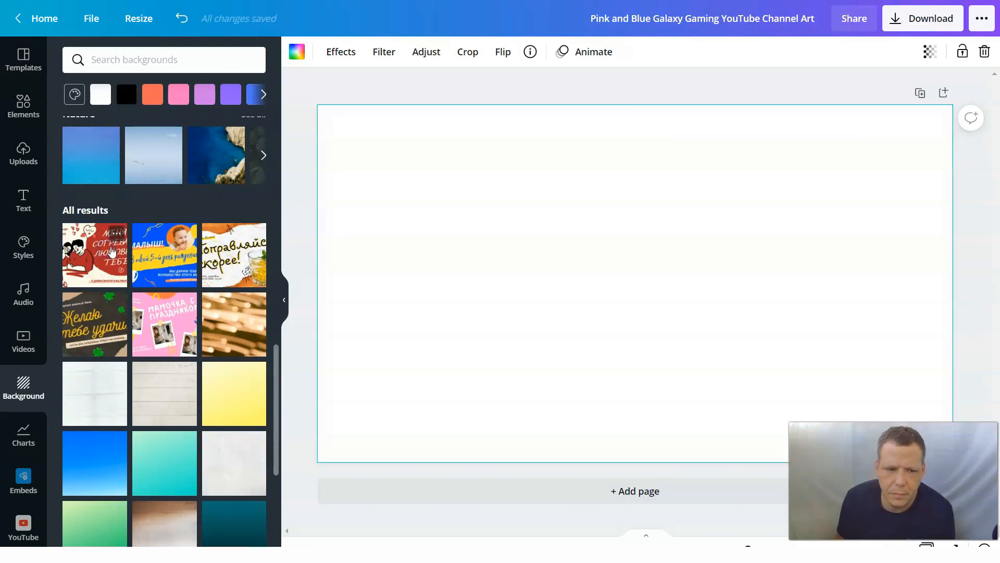
scroll(165, 257, "down", 10)
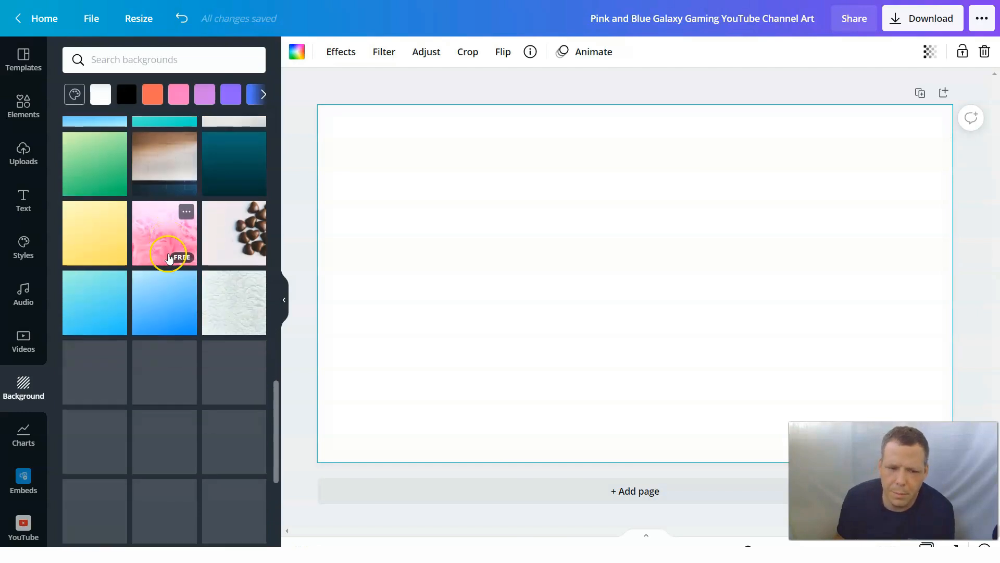
left_click(170, 293)
scroll(170, 293, "down", 3)
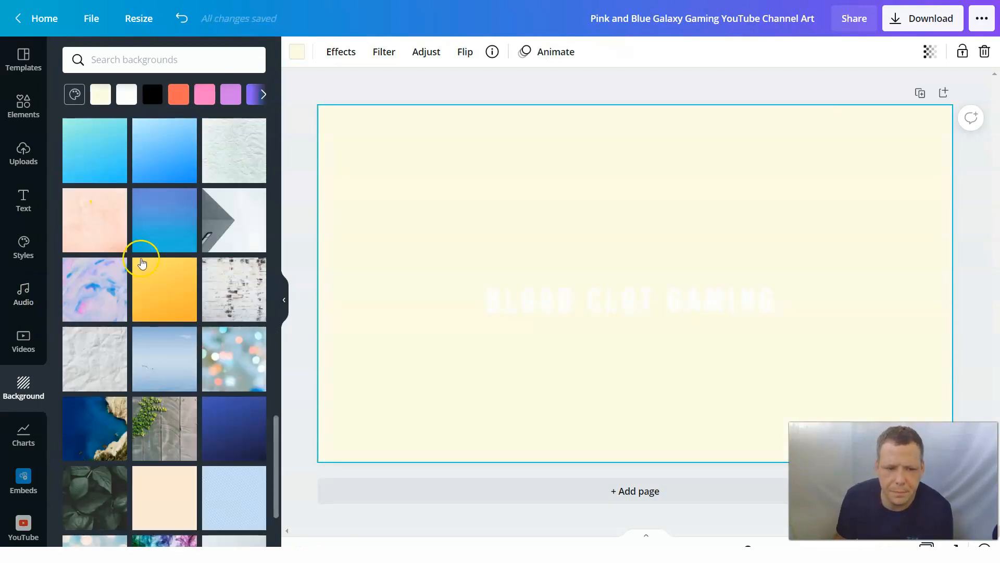
scroll(171, 469, "down", 5)
left_click(235, 367)
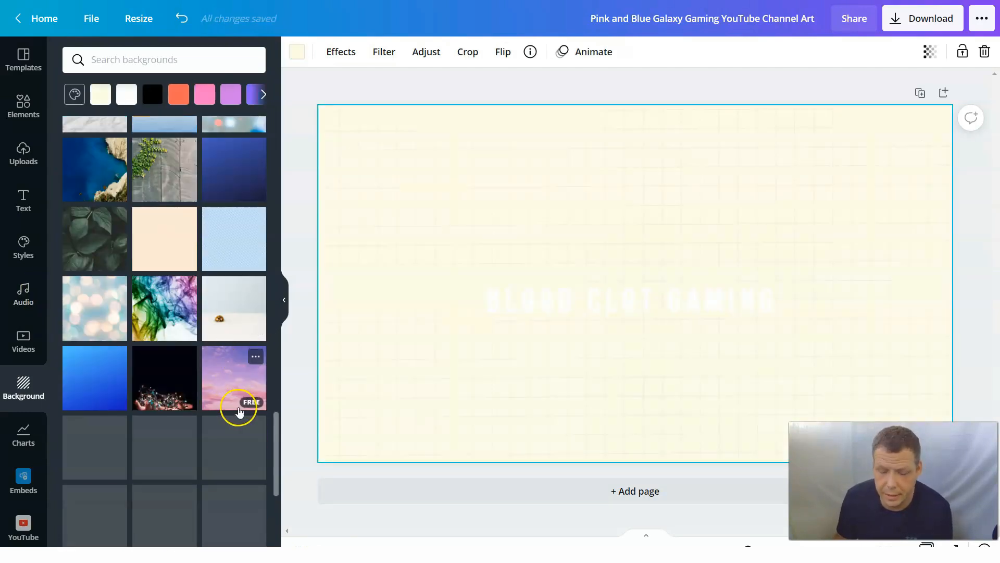
scroll(153, 243, "up", 15)
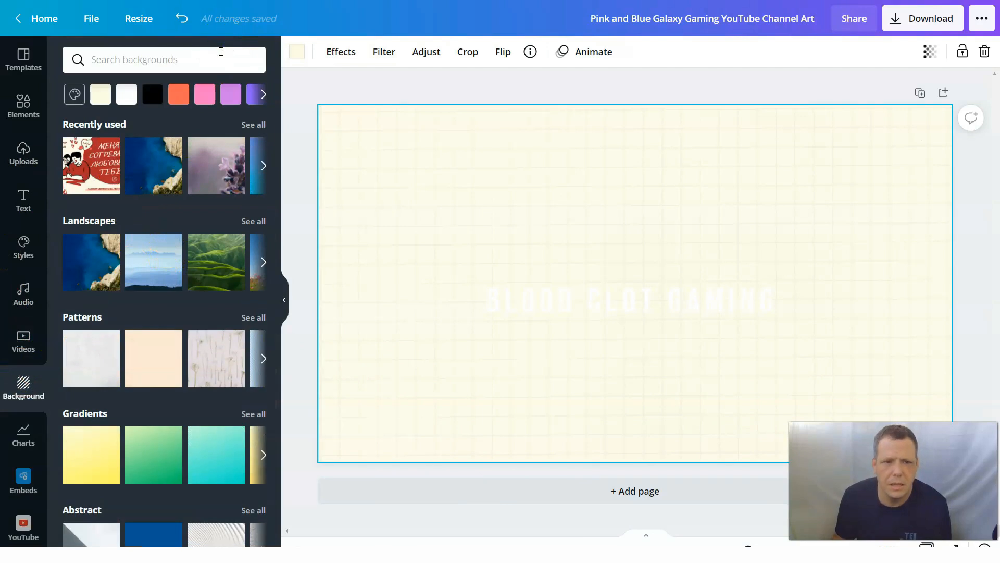
Step: Search backgrounds for 'war', then for a mistyped 'fighting', with no results
left_click(199, 56)
type("war")
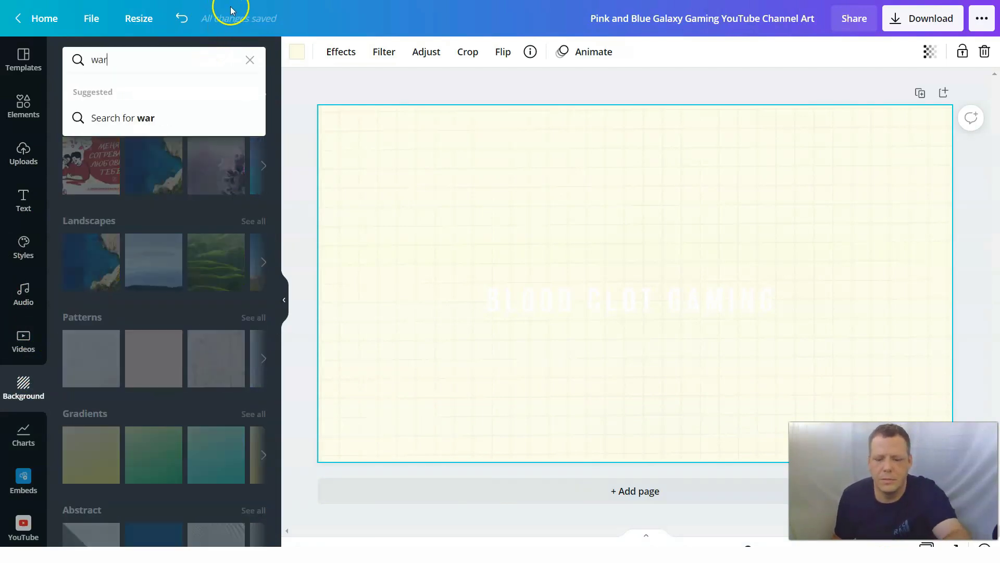
key("Return")
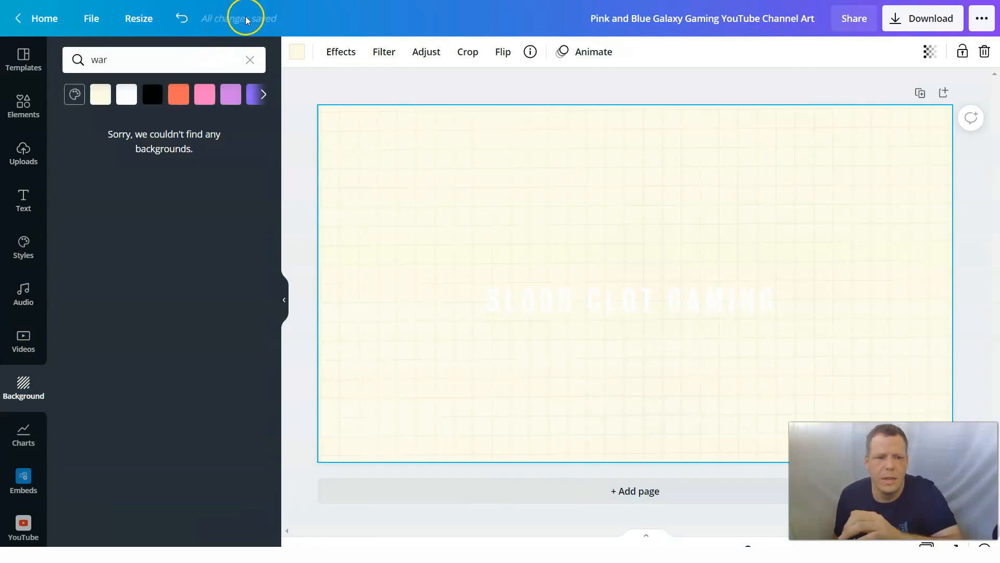
left_click(132, 59)
key("BackSpace")
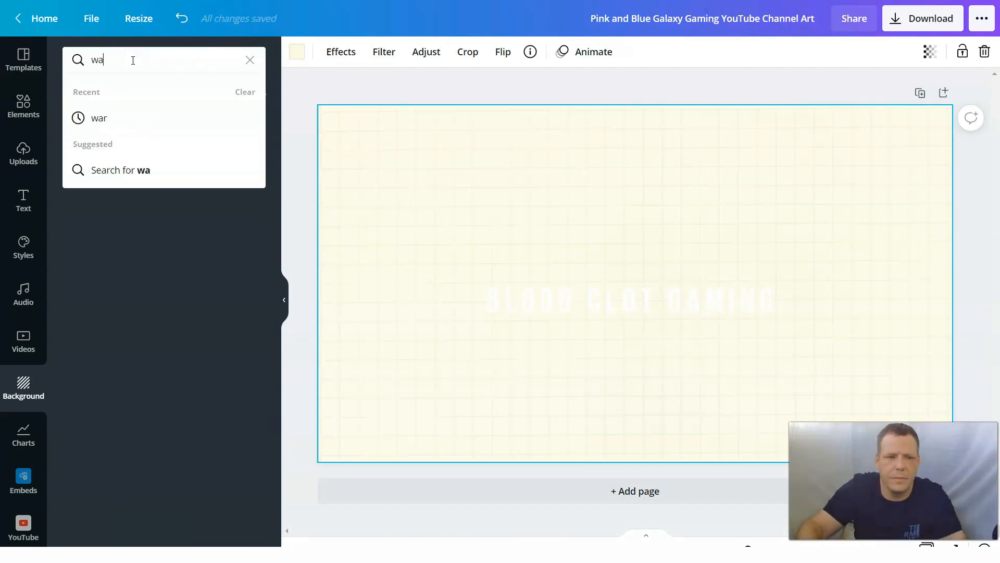
key("BackSpace")
key("BackSpace")
type("fig")
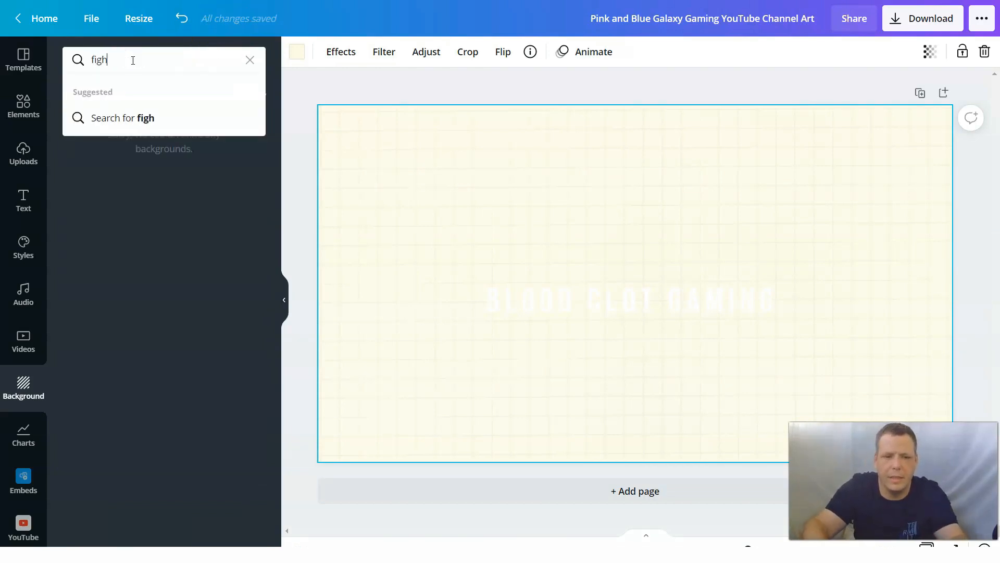
type("h")
key("Return")
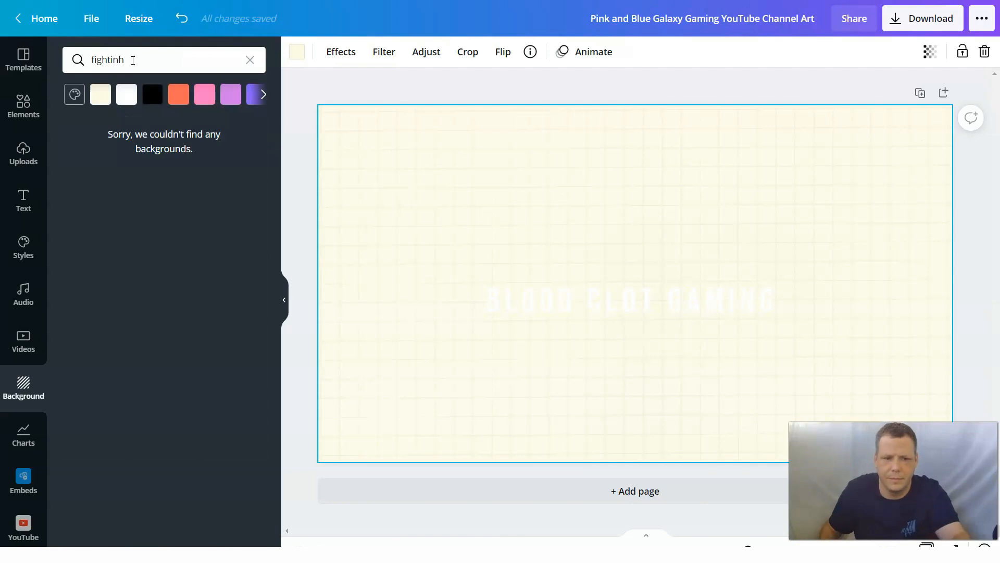
Step: Fix the 'fighting' search, still find nothing, and clear back to default categories
left_click(132, 60)
key("BackSpace")
type("g")
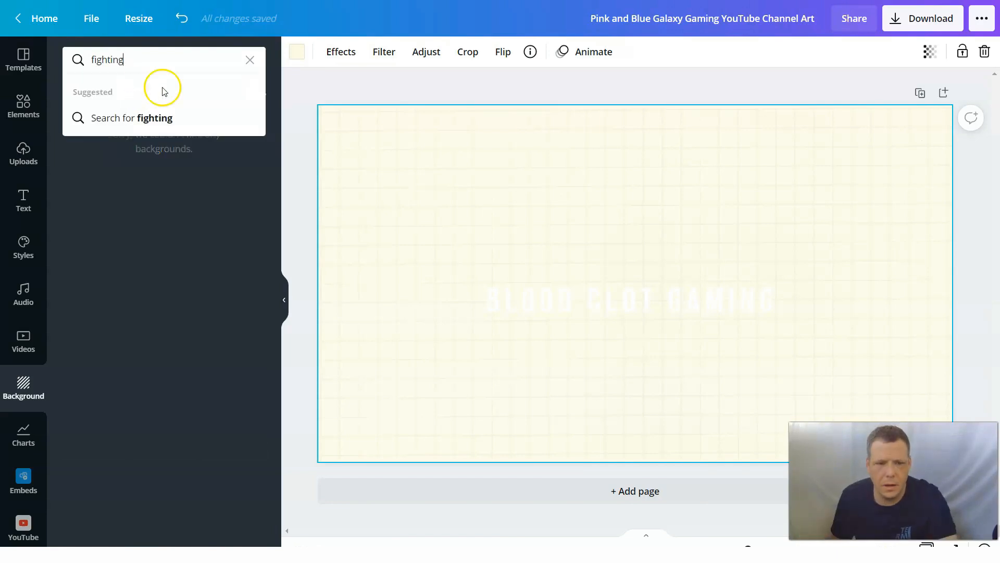
left_click(148, 118)
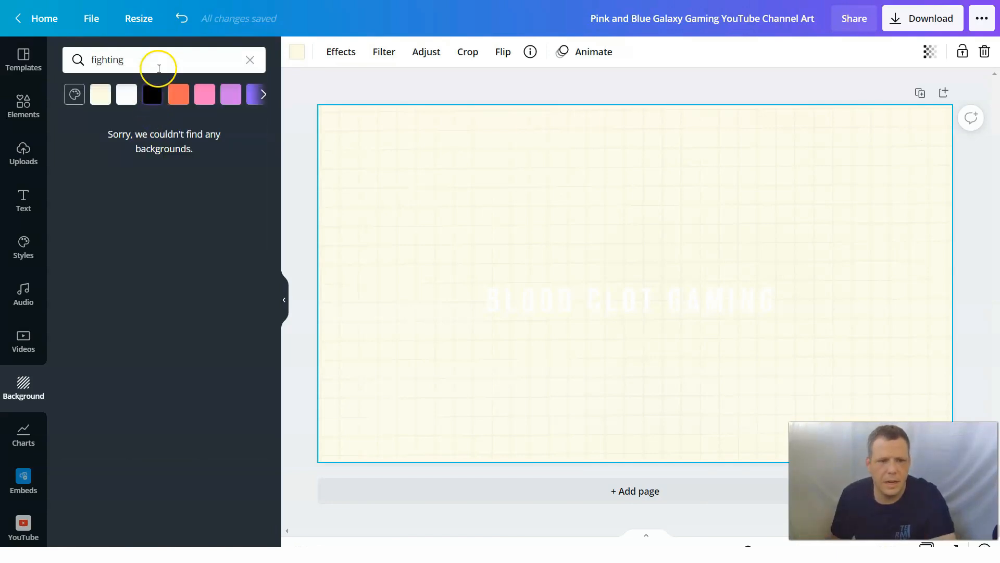
left_click(168, 59)
left_click(249, 60)
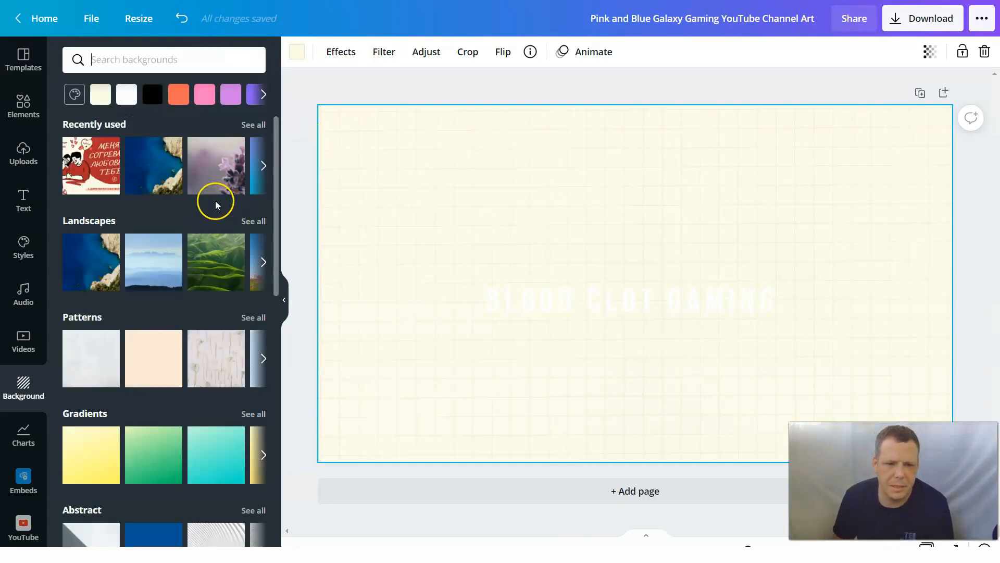
scroll(215, 201, "down", 2)
Step: Search backgrounds for 'space' and apply the nebula scene with two planets
left_click(204, 61)
type("space")
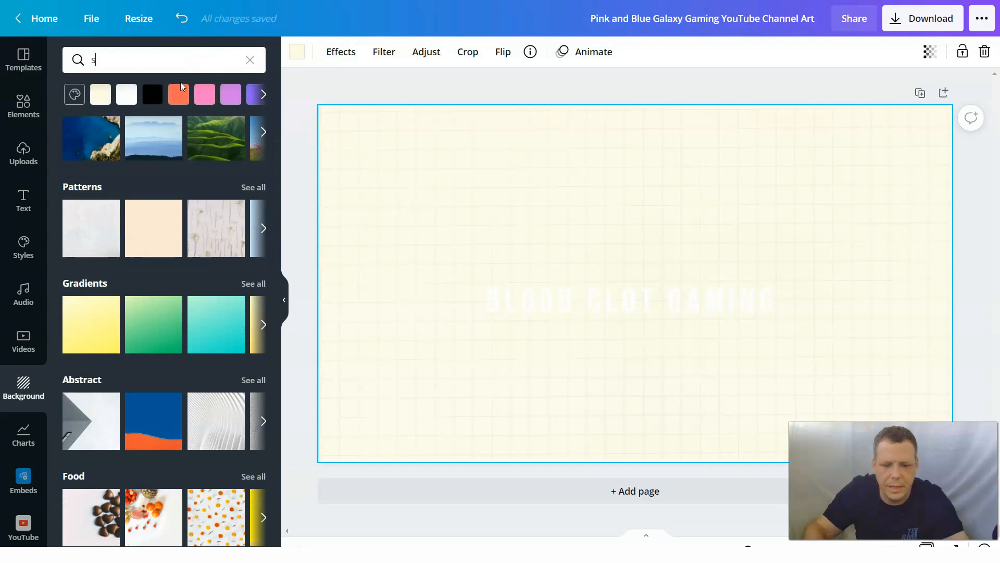
key("Return")
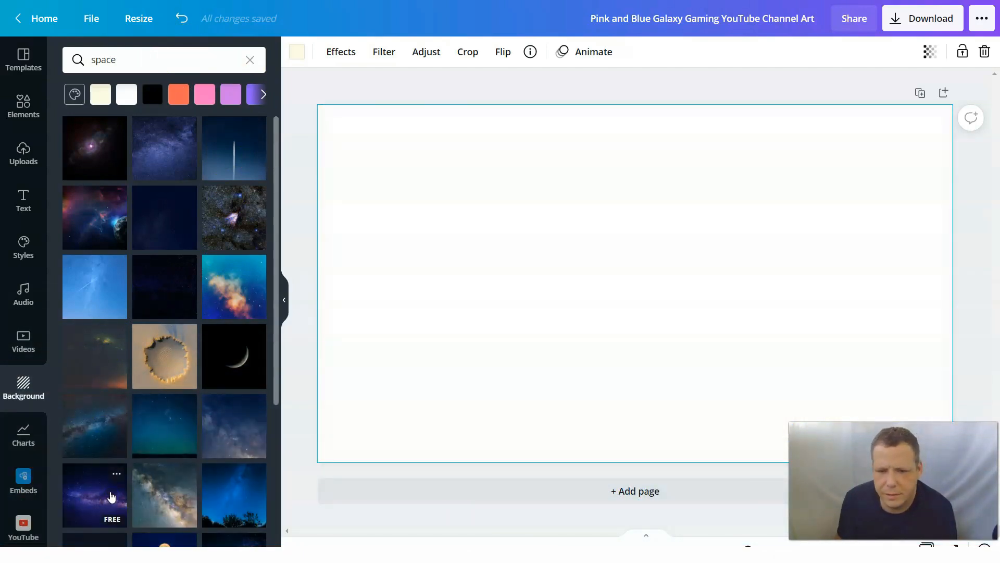
left_click(148, 496)
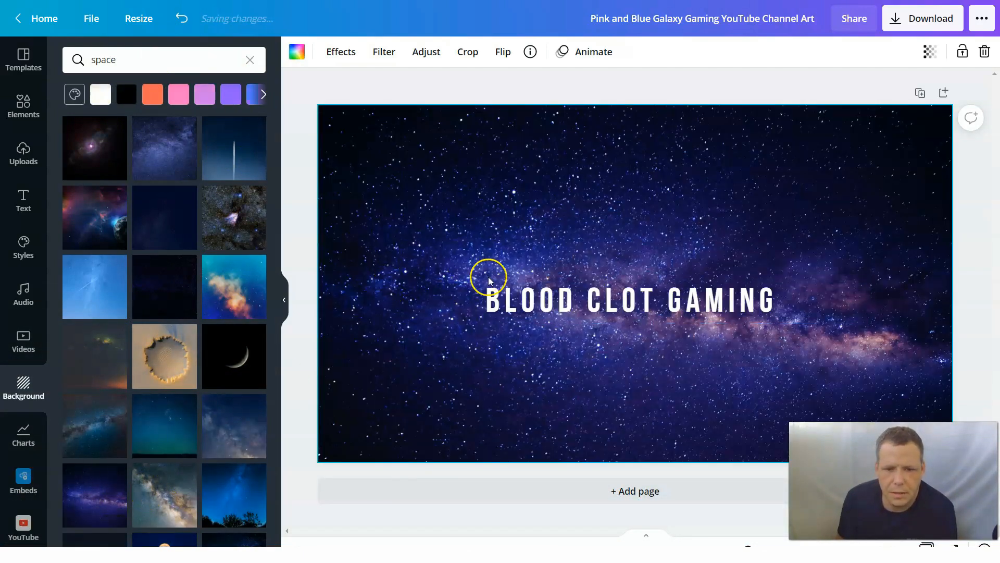
scroll(238, 367, "down", 3)
scroll(238, 368, "down", 2)
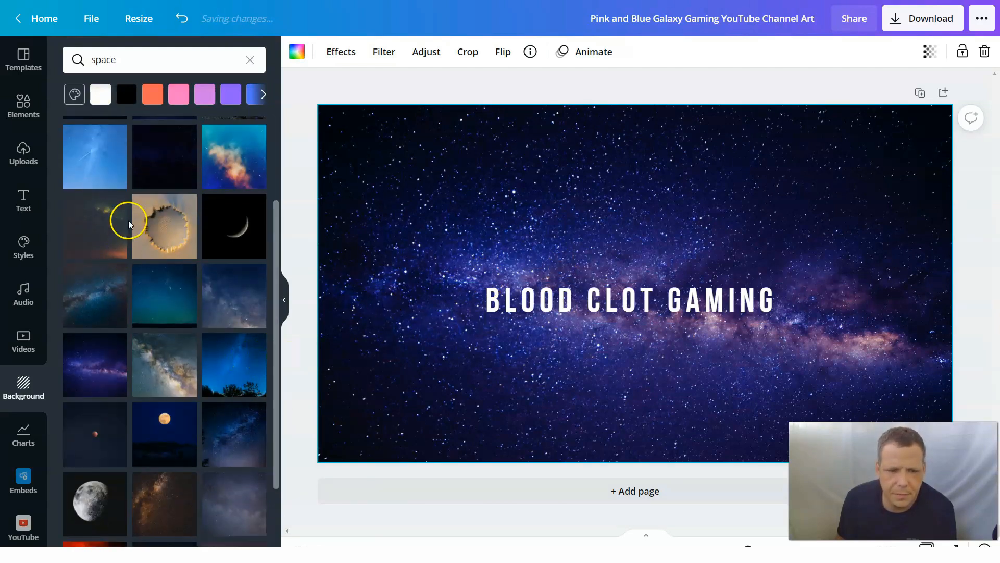
scroll(234, 235, "up", 4)
scroll(268, 303, "down", 1)
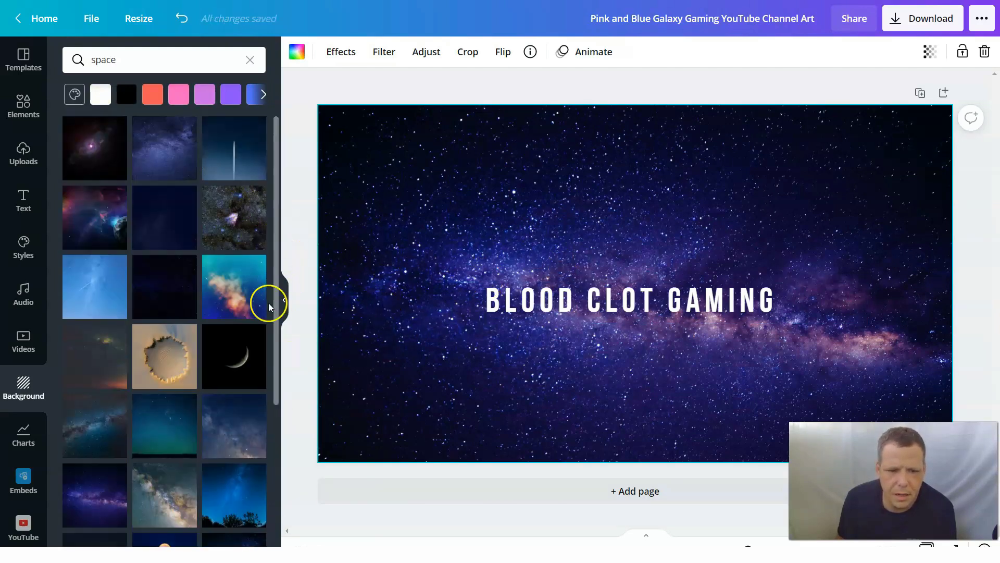
left_click(101, 215)
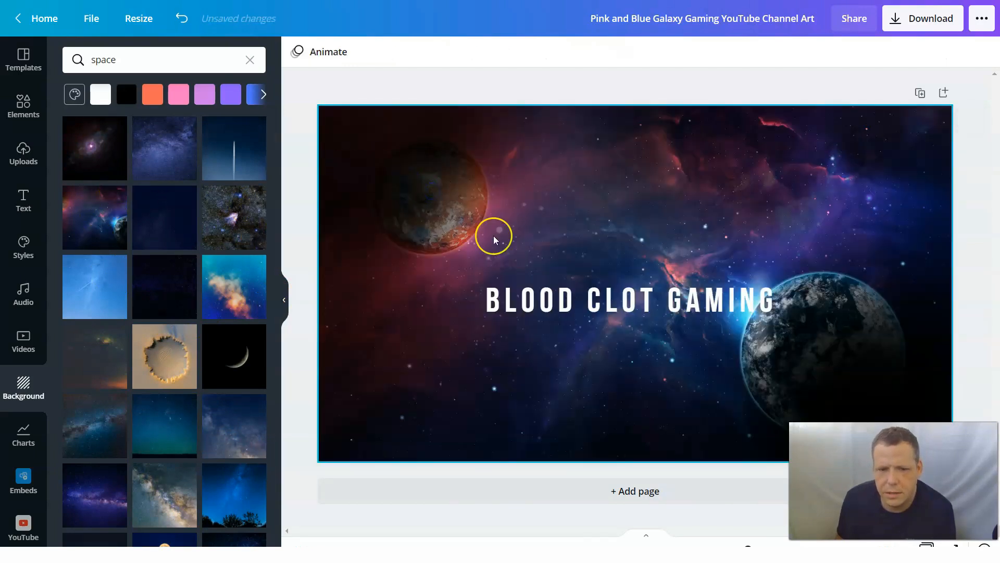
Step: Nudge the BLOOD CLOT GAMING title slightly upward and highlight its letters
left_click(603, 303)
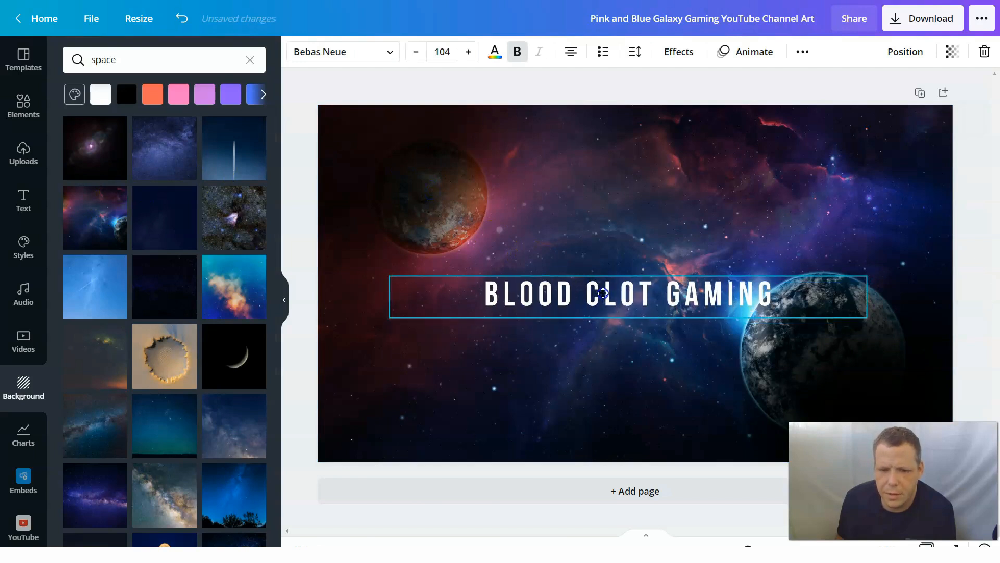
left_click_drag(604, 304, 603, 294)
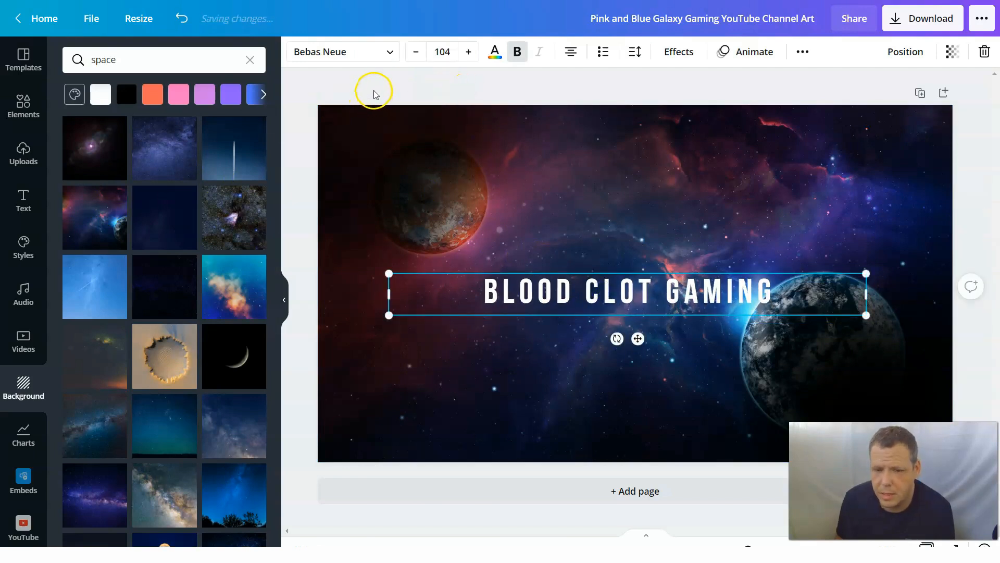
left_click_drag(785, 296, 491, 313)
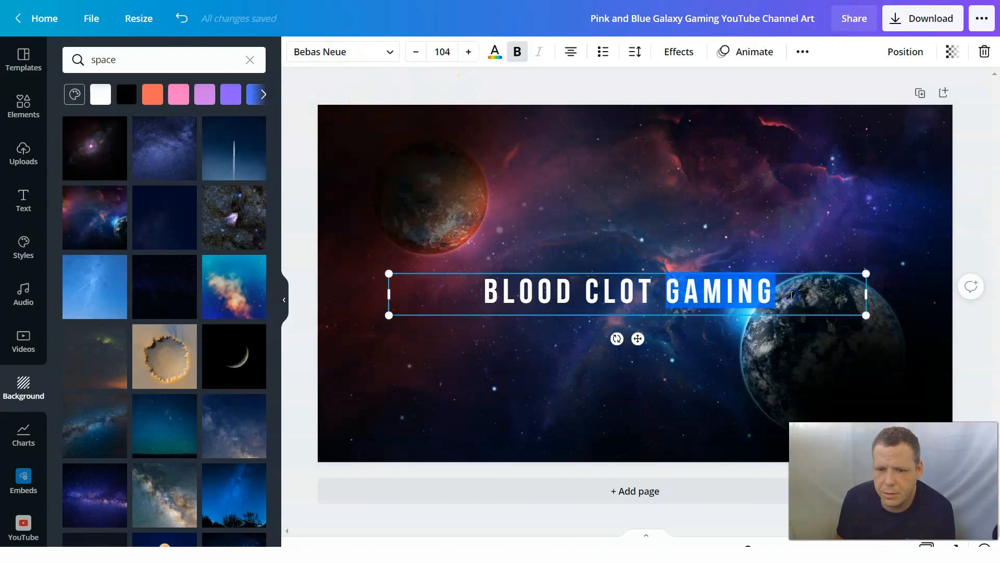
Step: Set the title in the Calgary font with a red text colour
left_click(344, 51)
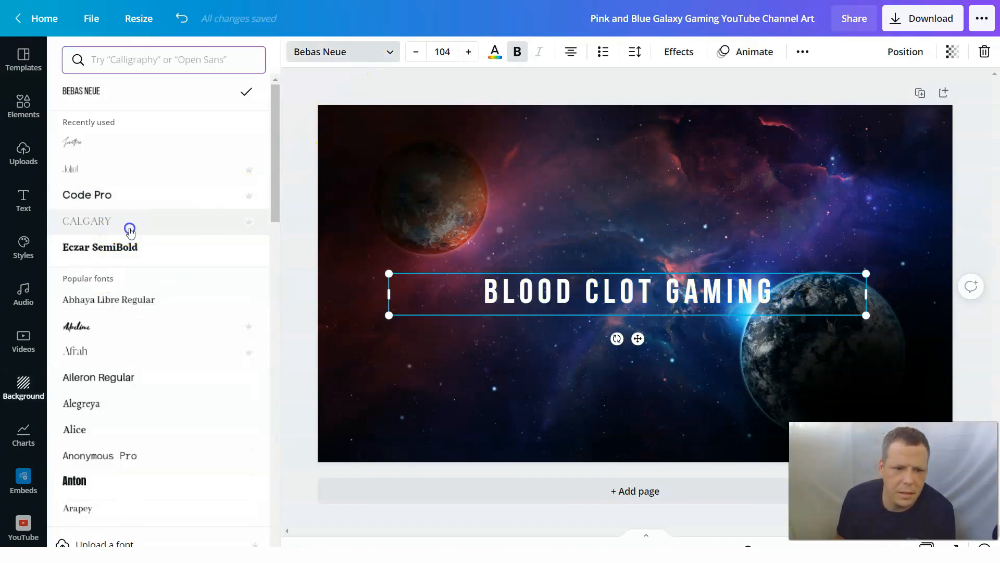
left_click(130, 223)
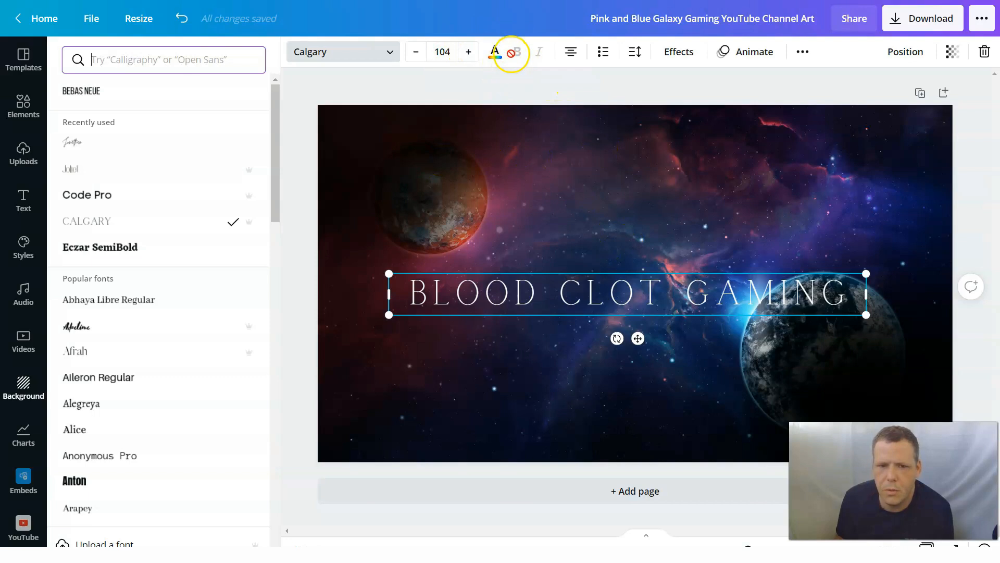
left_click(495, 52)
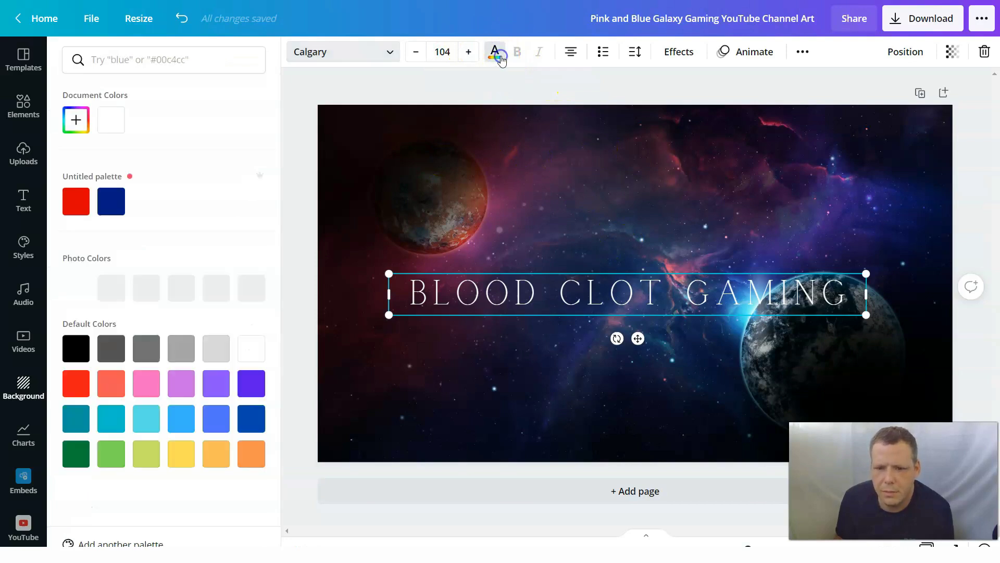
left_click(83, 208)
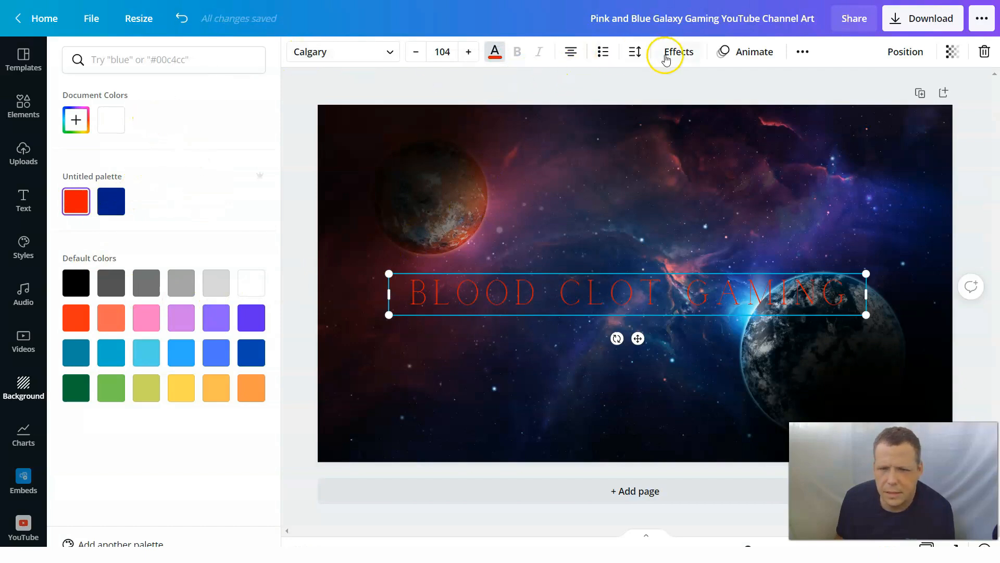
left_click(746, 51)
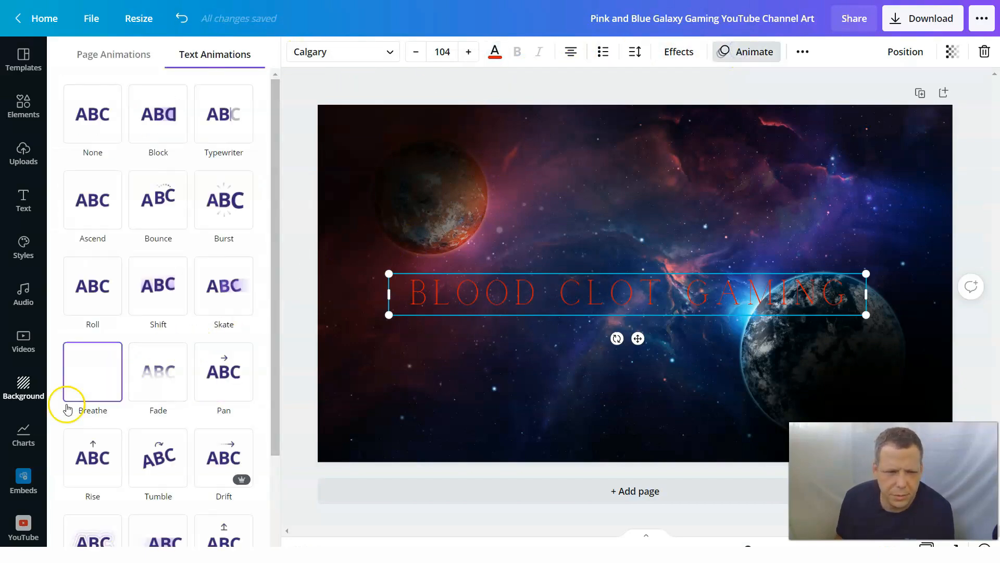
Step: Apply a Neon glow effect to the title after trying Glitch and Curve
left_click(461, 159)
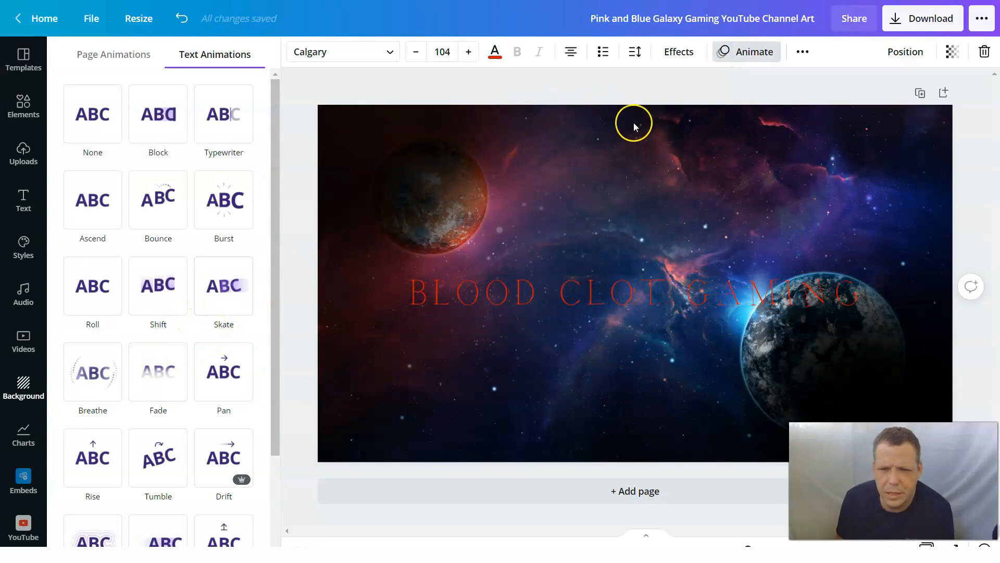
left_click(758, 294)
left_click(679, 52)
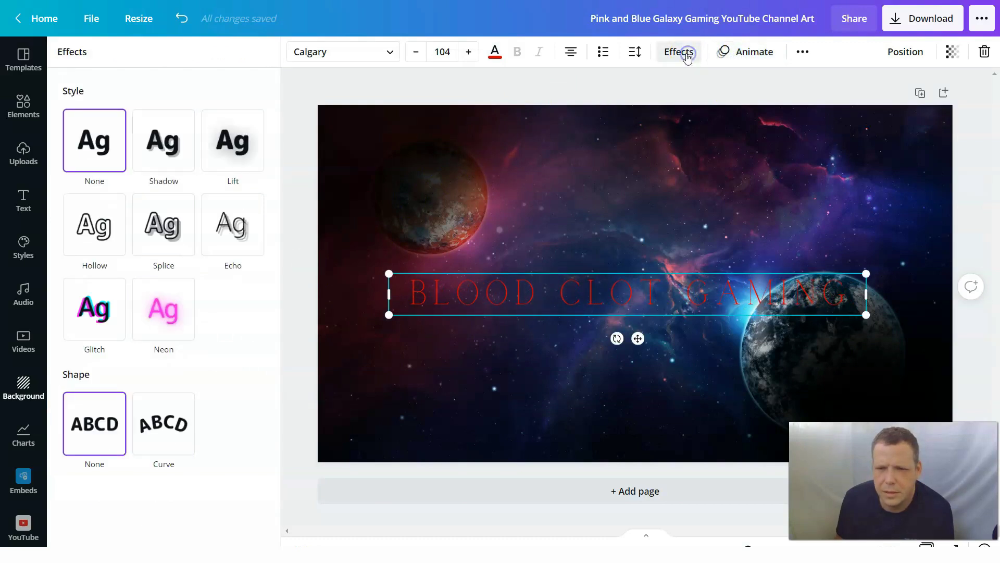
left_click(165, 309)
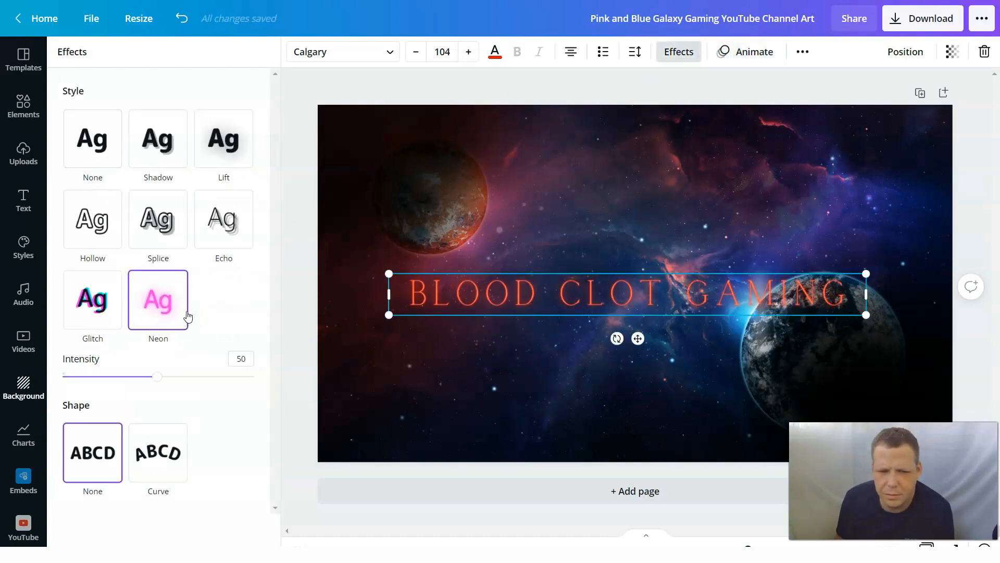
left_click(92, 301)
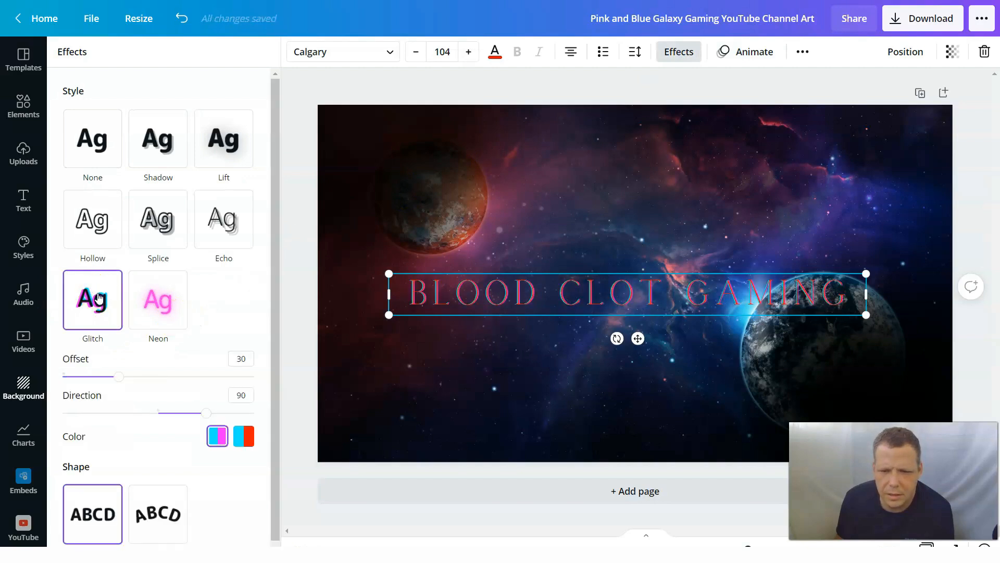
left_click(167, 306)
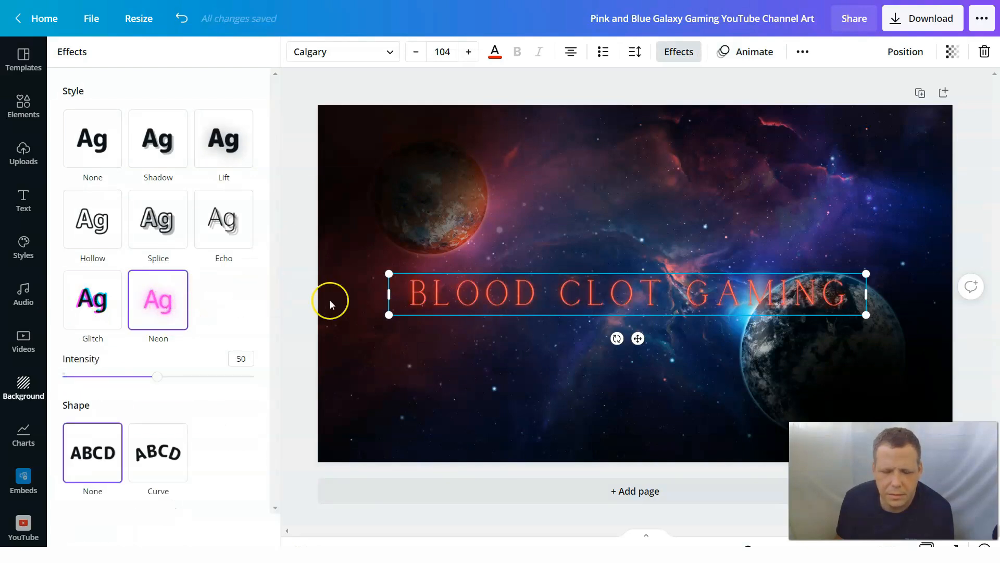
left_click(167, 451)
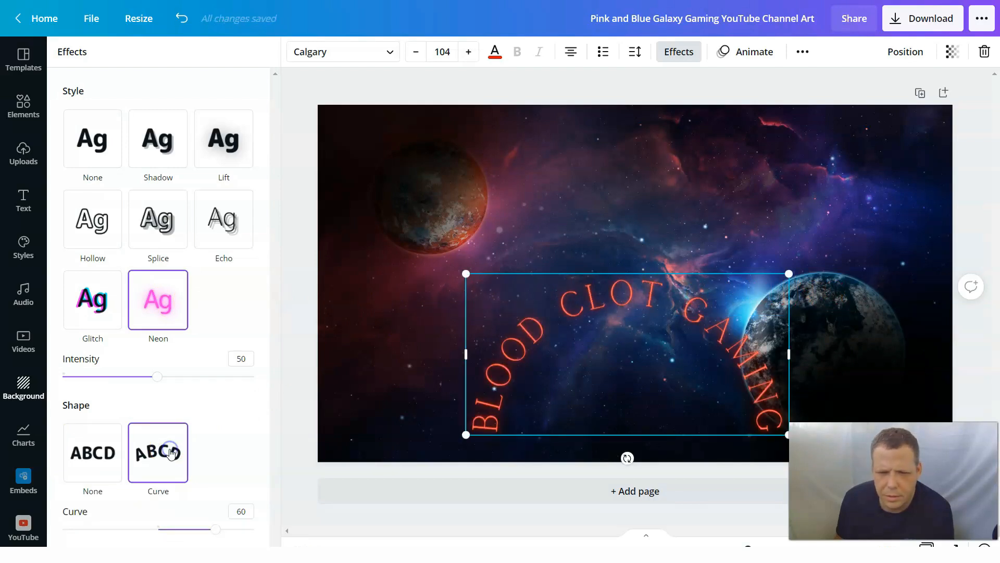
left_click(88, 455)
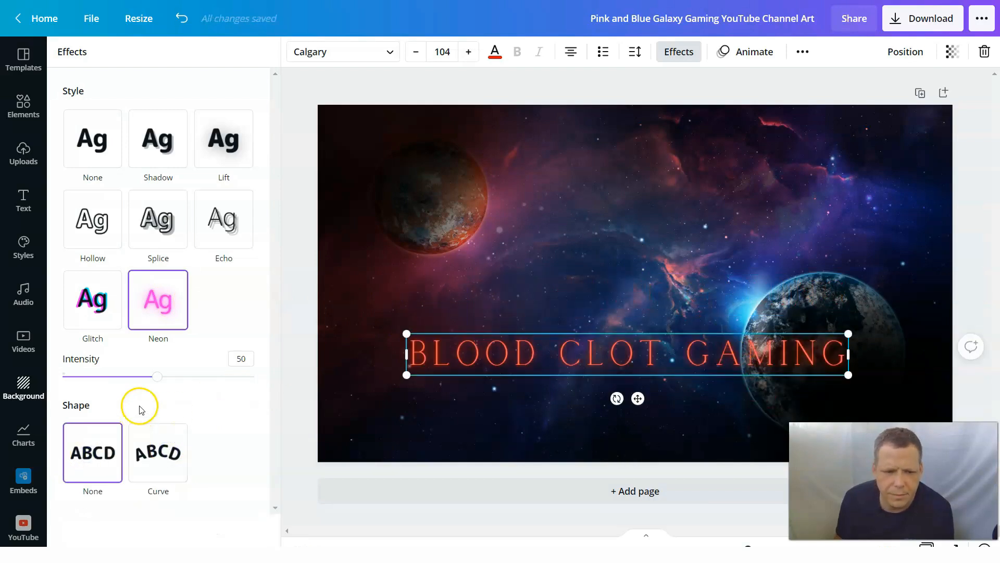
Step: Move the title higher on the banner and underline it
left_click_drag(601, 353, 599, 268)
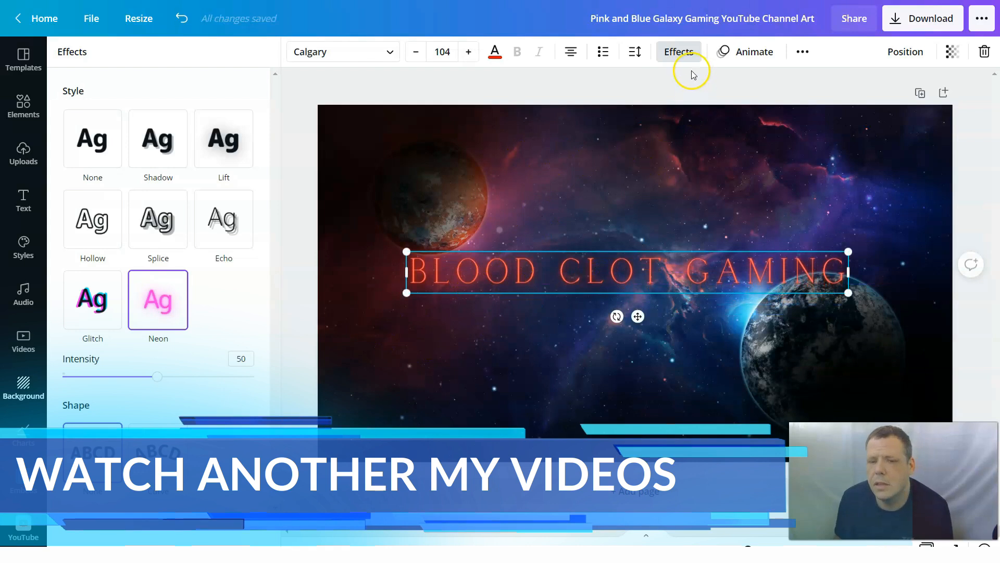
left_click(806, 52)
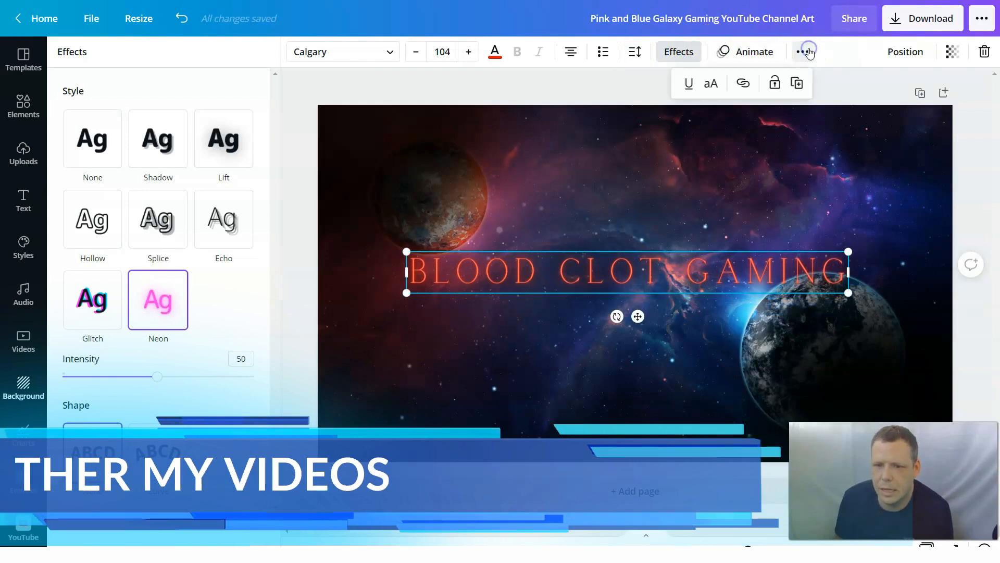
left_click(691, 84)
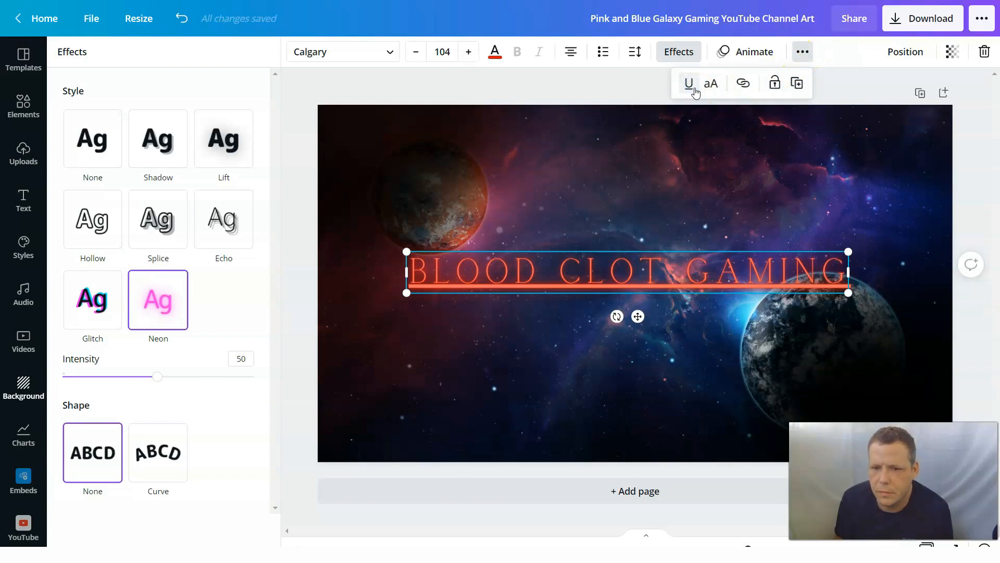
left_click(806, 140)
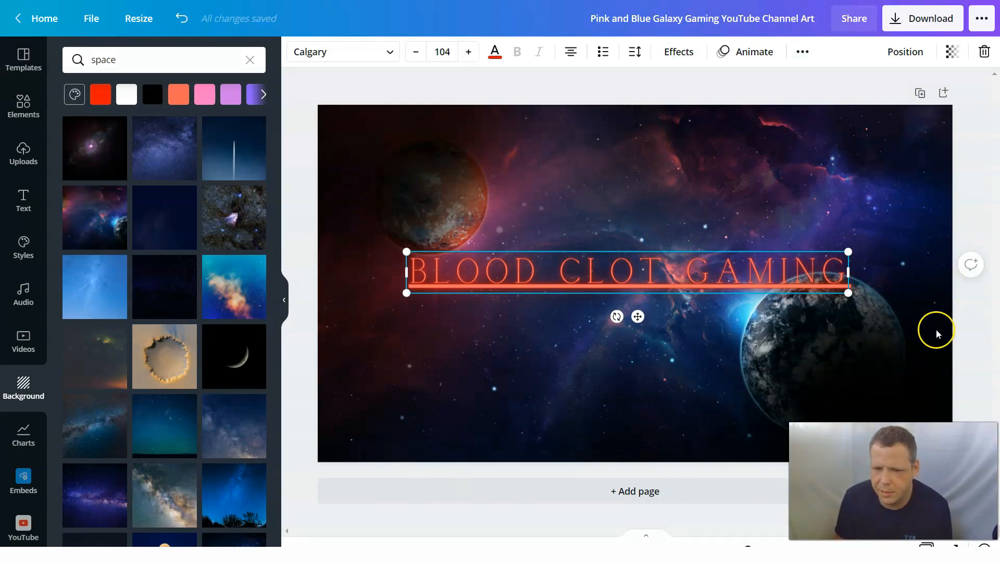
Step: Compare the Epic, Festive, Summer and Afterglow filters on the space background image
left_click(634, 207)
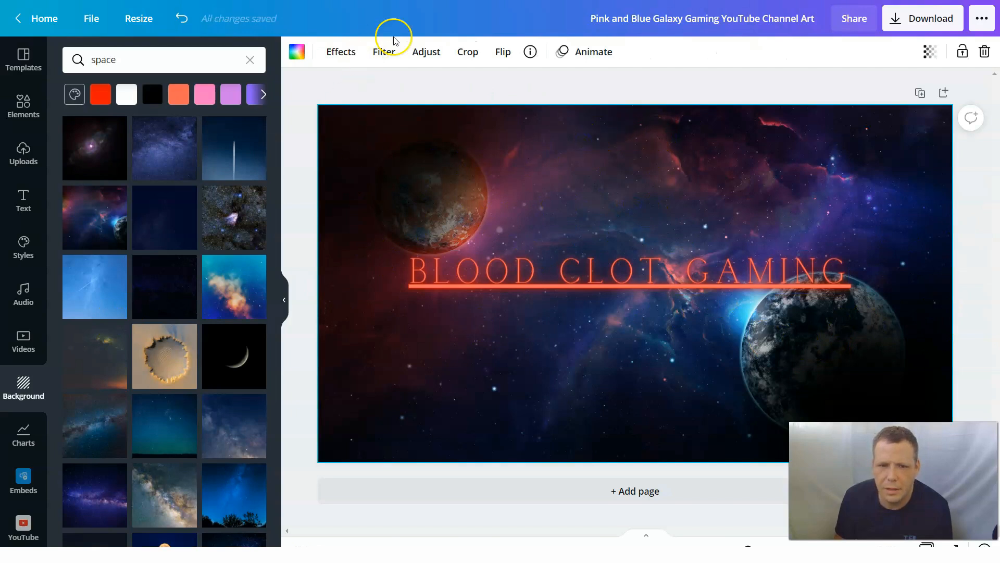
left_click(383, 55)
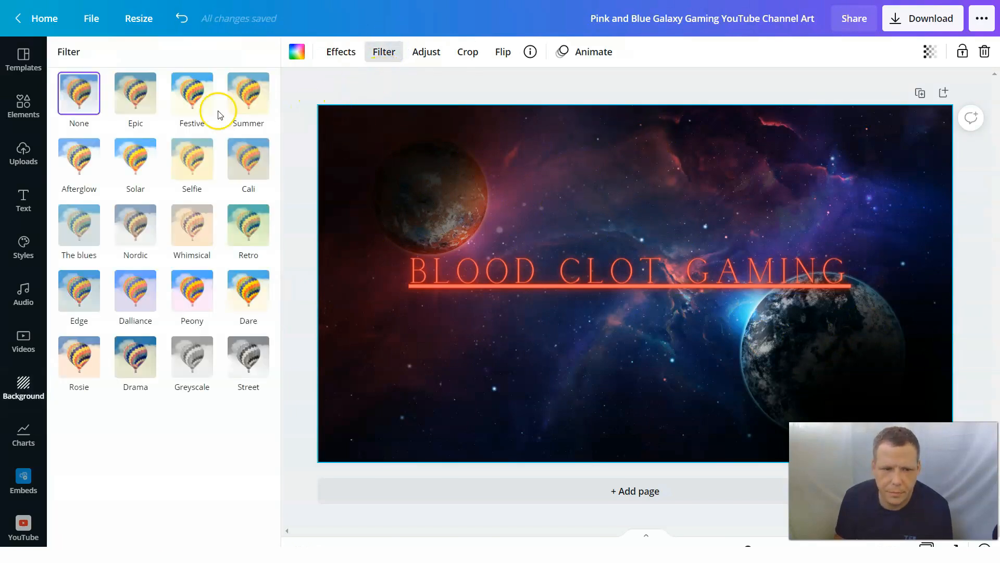
left_click(137, 96)
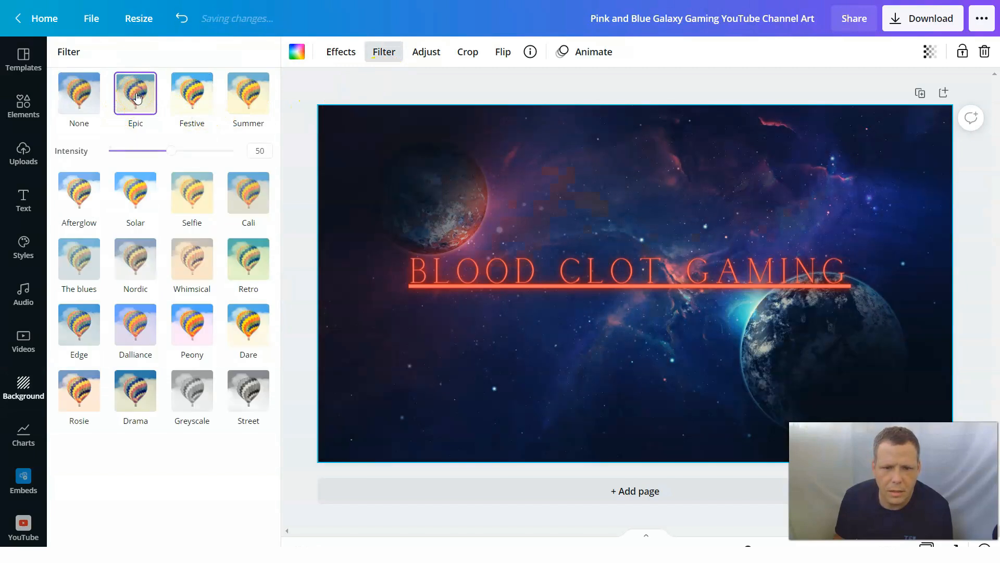
left_click(185, 99)
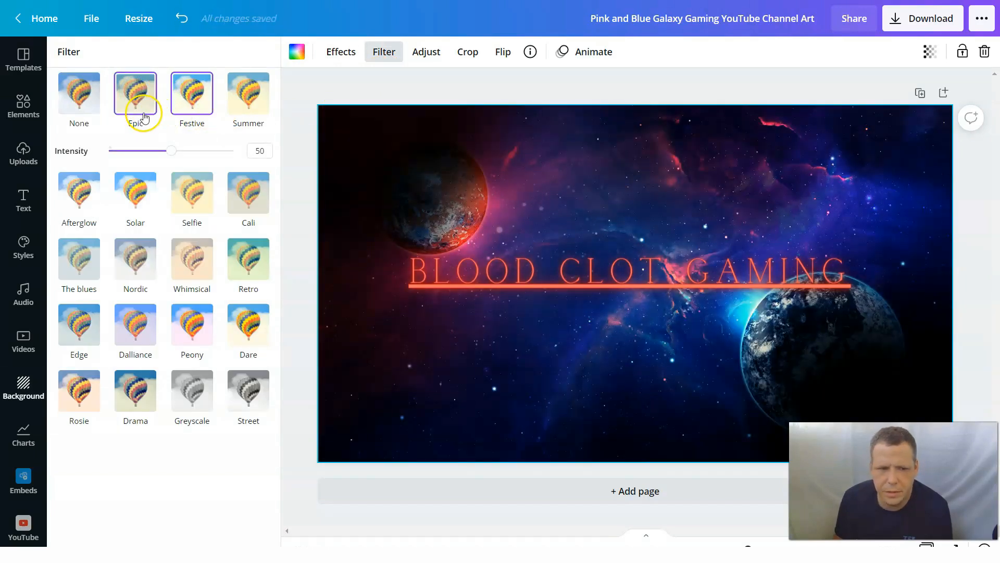
left_click(144, 102)
left_click(205, 92)
left_click(242, 94)
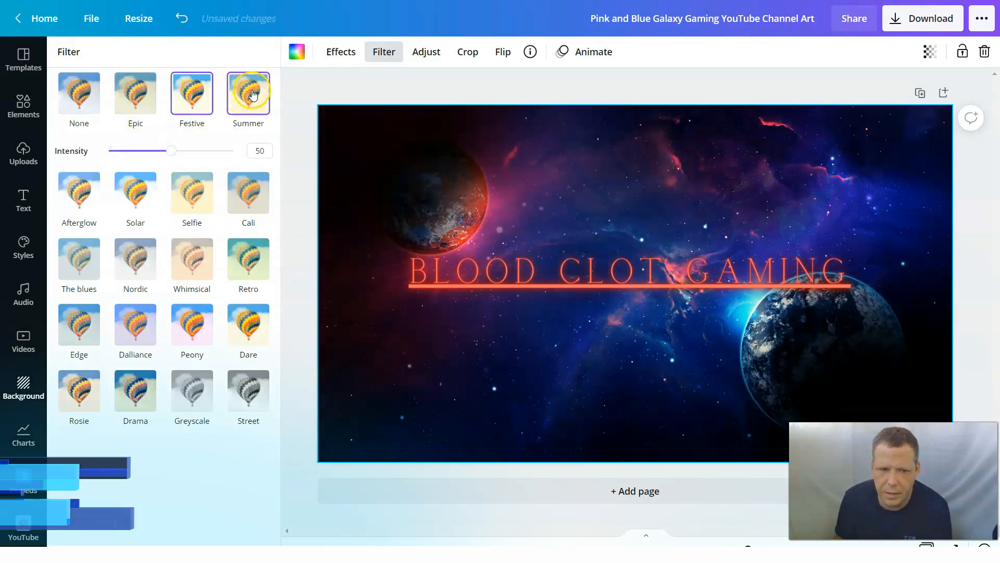
left_click(78, 95)
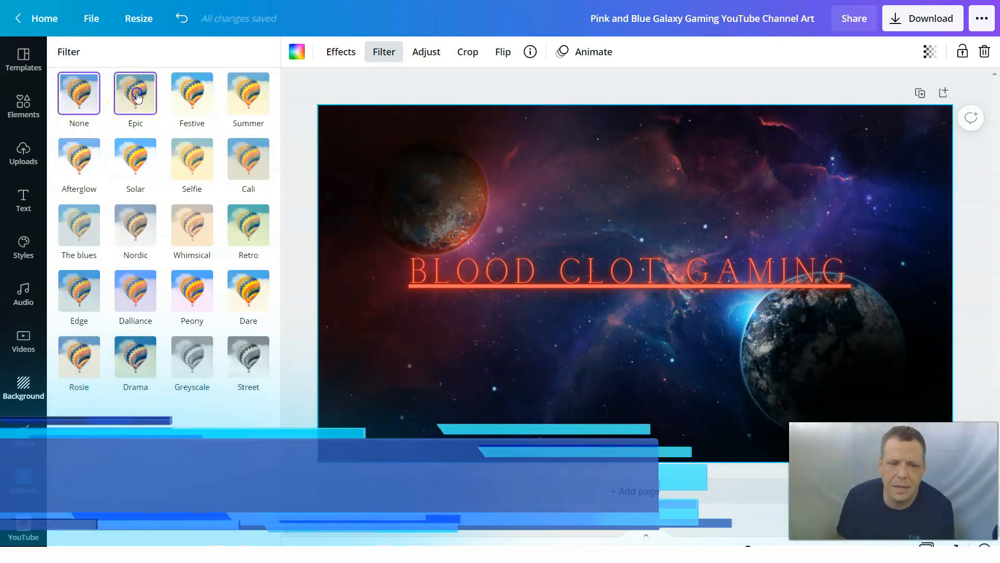
left_click(137, 96)
left_click(79, 95)
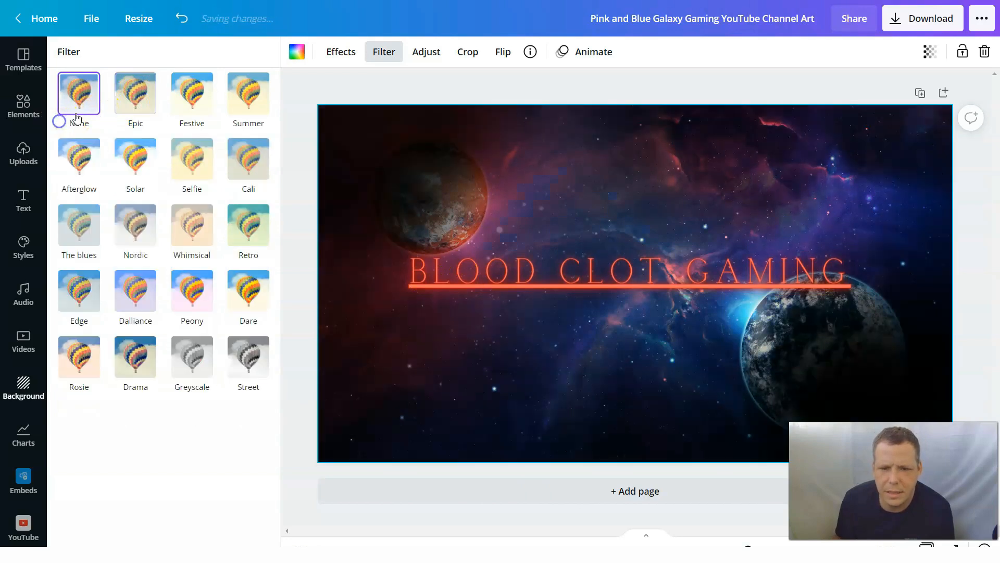
left_click(135, 96)
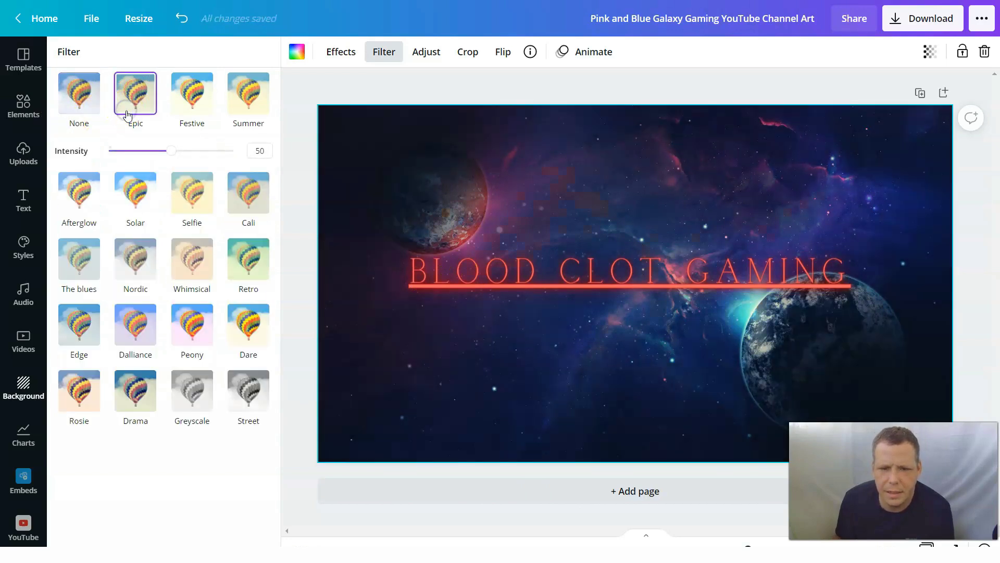
left_click(182, 110)
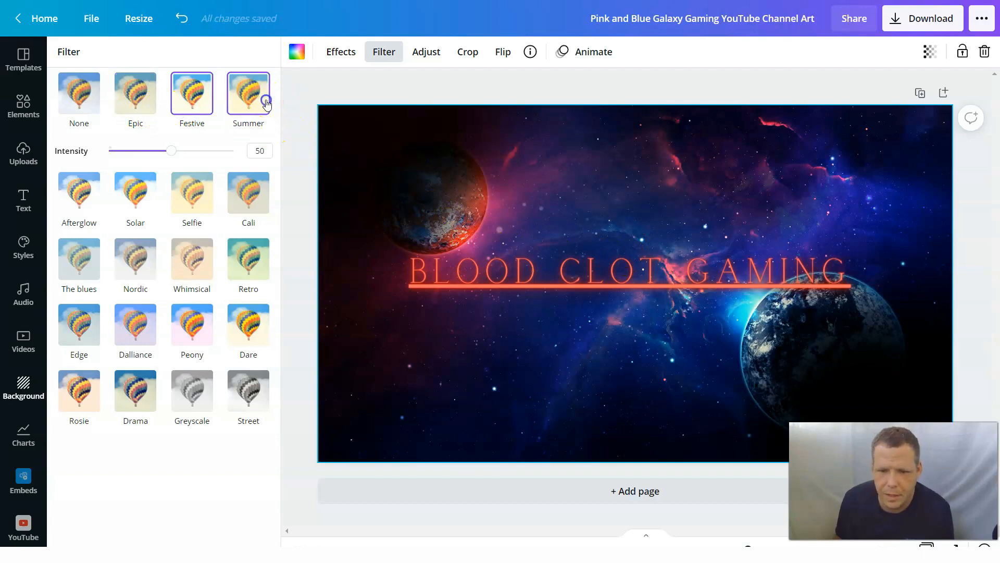
left_click(250, 95)
left_click(79, 190)
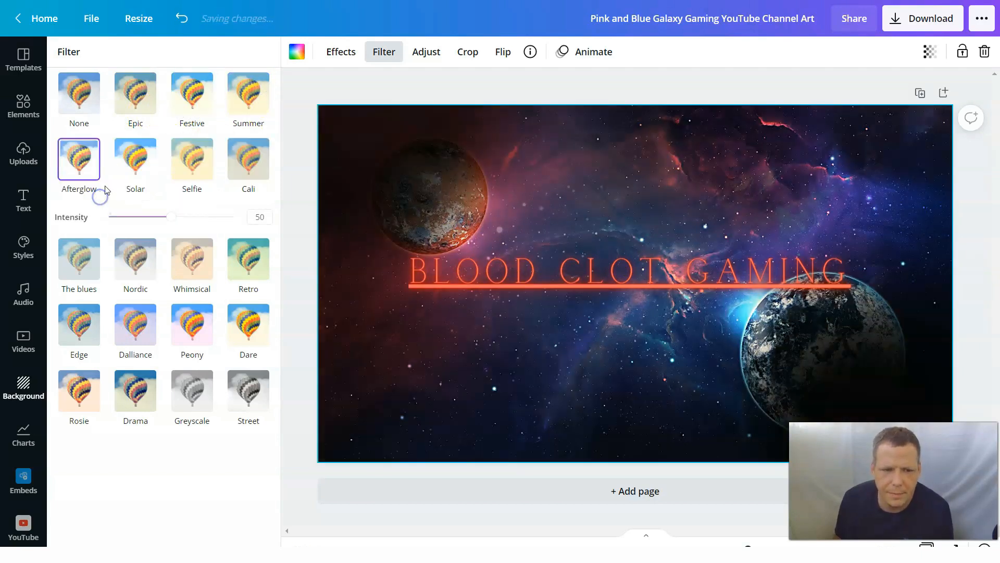
left_click(200, 108)
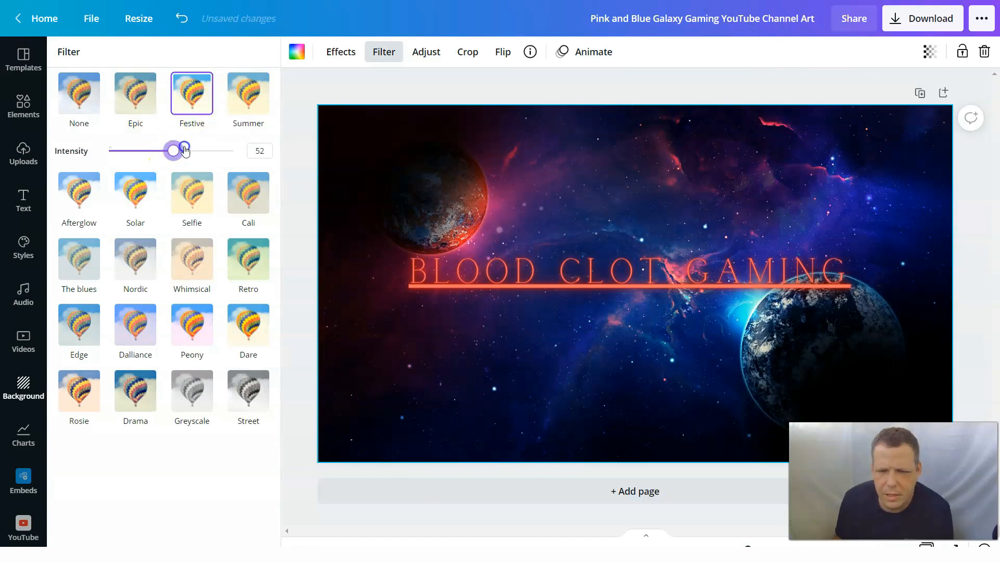
left_click_drag(214, 150, 225, 151)
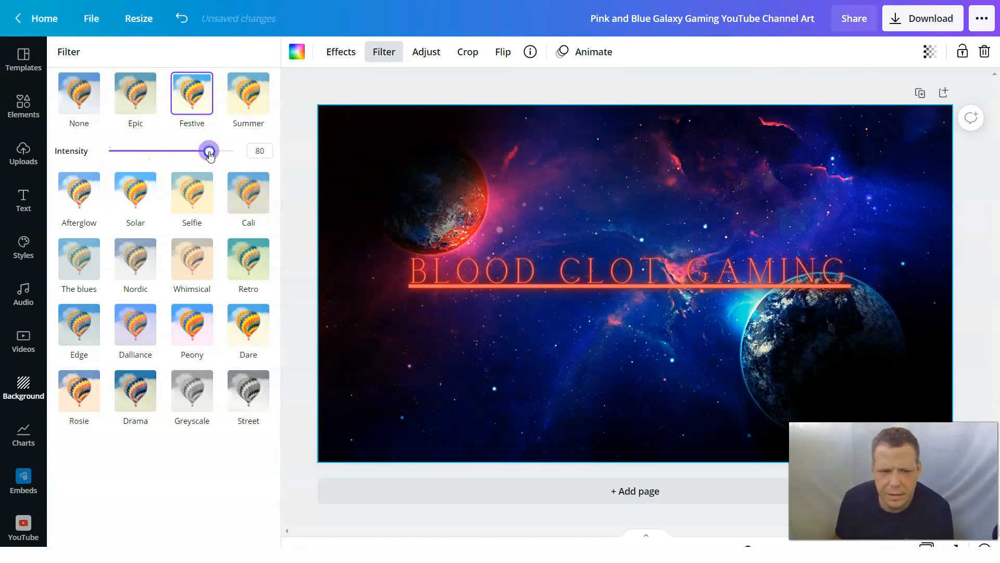
Step: Preview Solar, Retro, Dare, Rosie, Street and other filter presets on the background
left_click(135, 192)
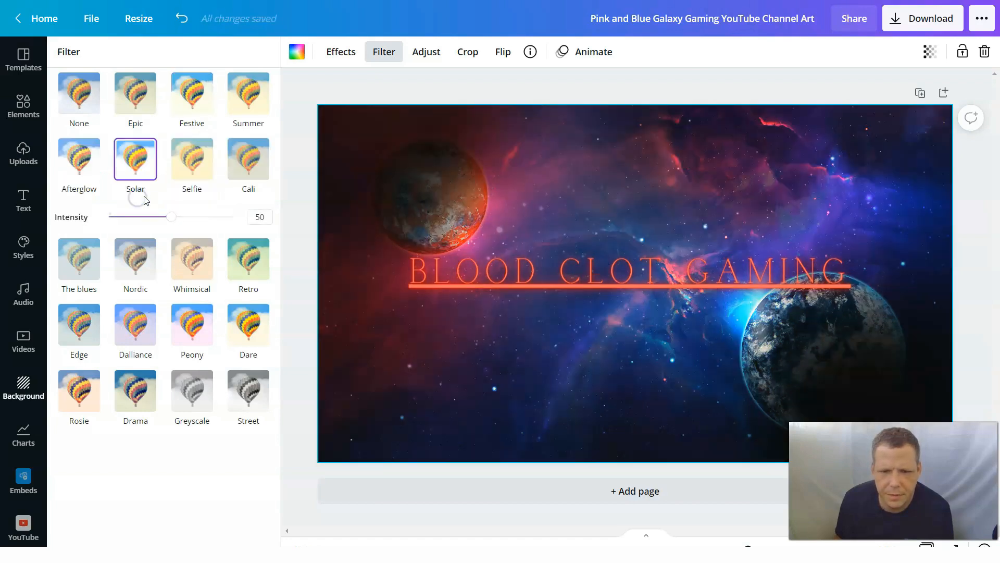
left_click(193, 171)
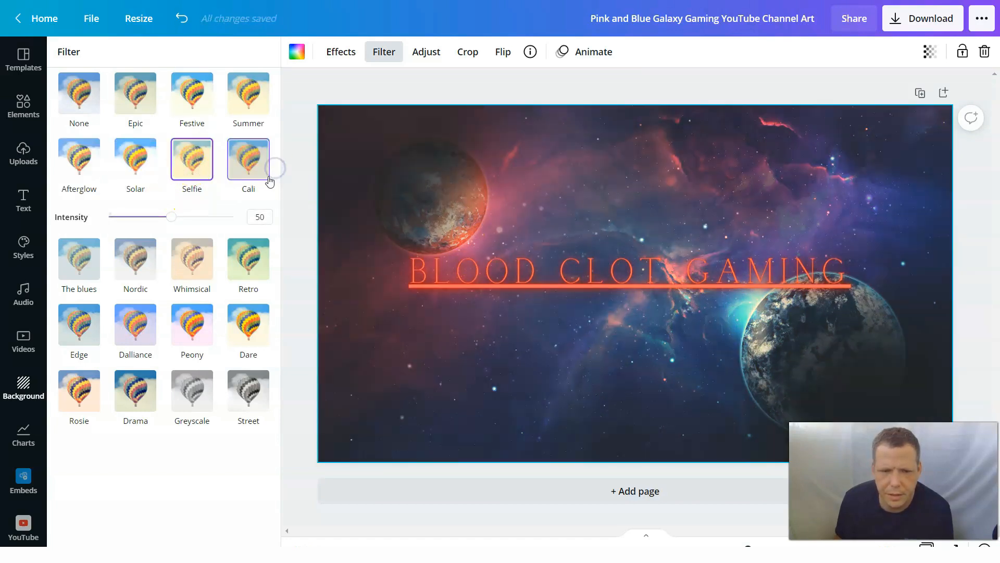
left_click(251, 165)
left_click(249, 255)
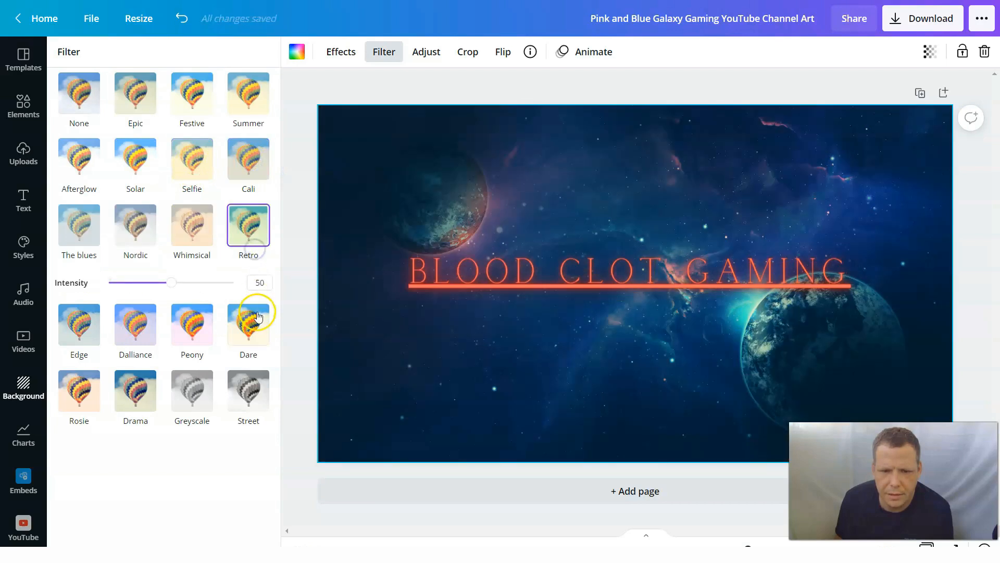
left_click(250, 309)
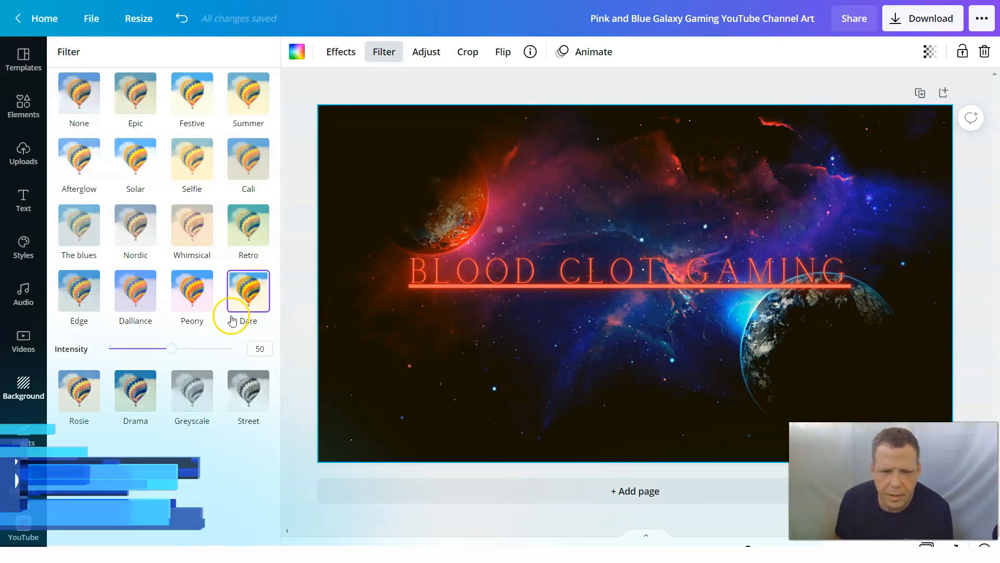
left_click(191, 297)
left_click(135, 292)
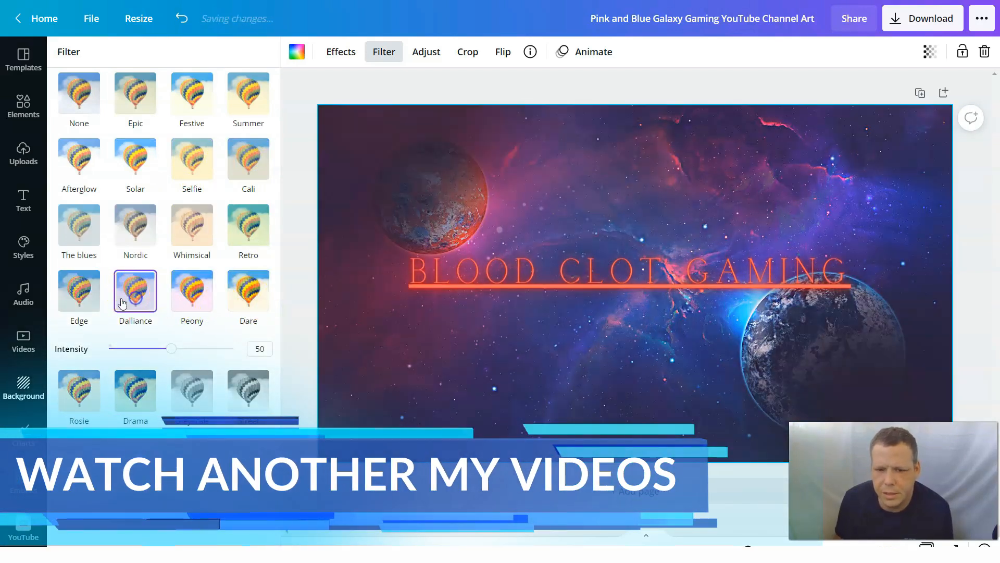
left_click(79, 291)
left_click(81, 390)
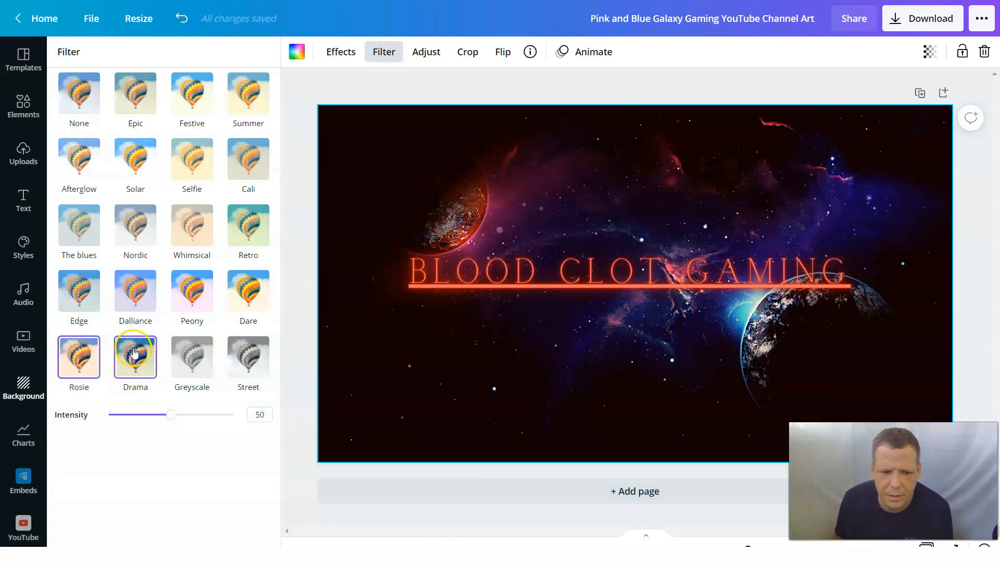
left_click(136, 357)
left_click(243, 363)
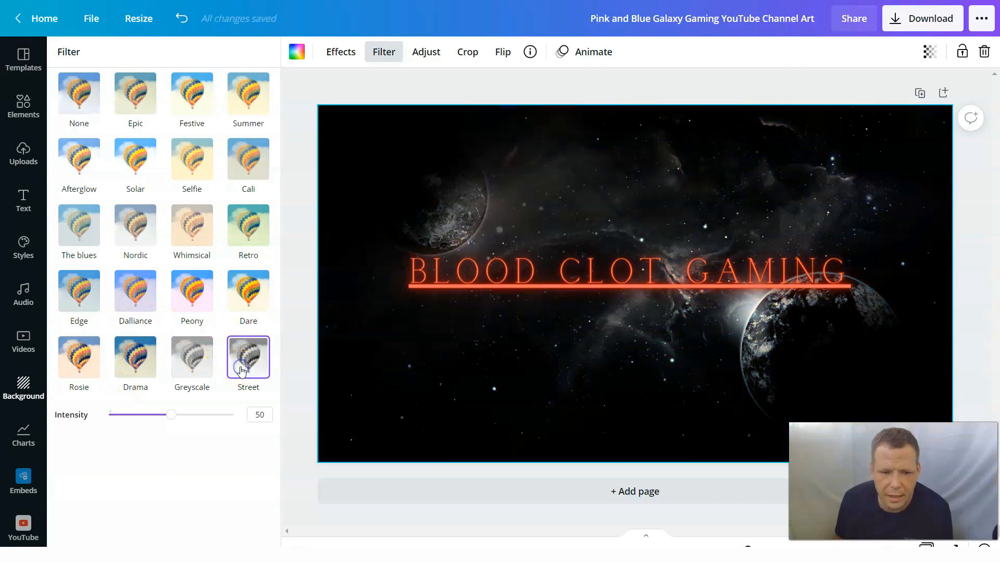
left_click(193, 363)
left_click(250, 366)
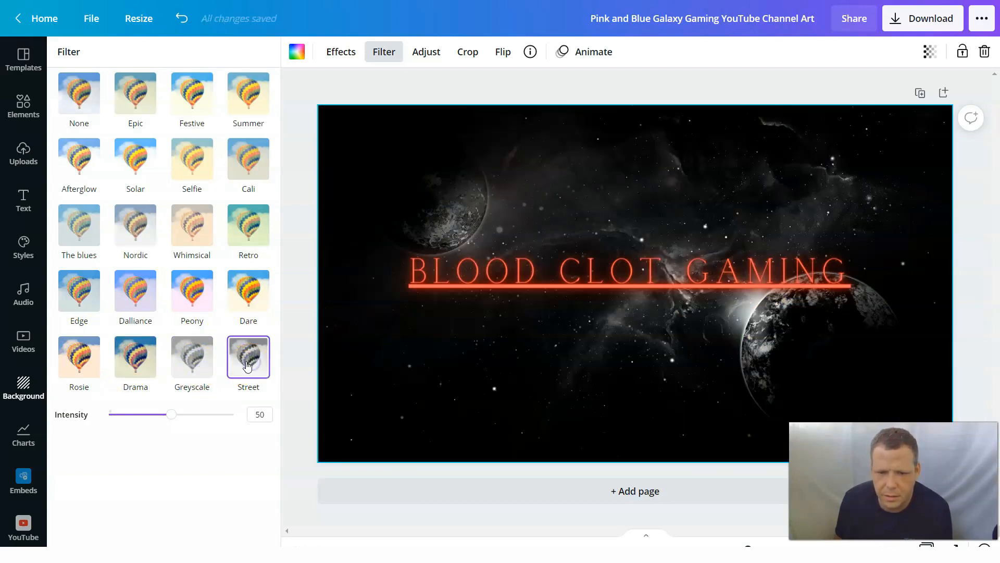
left_click(81, 363)
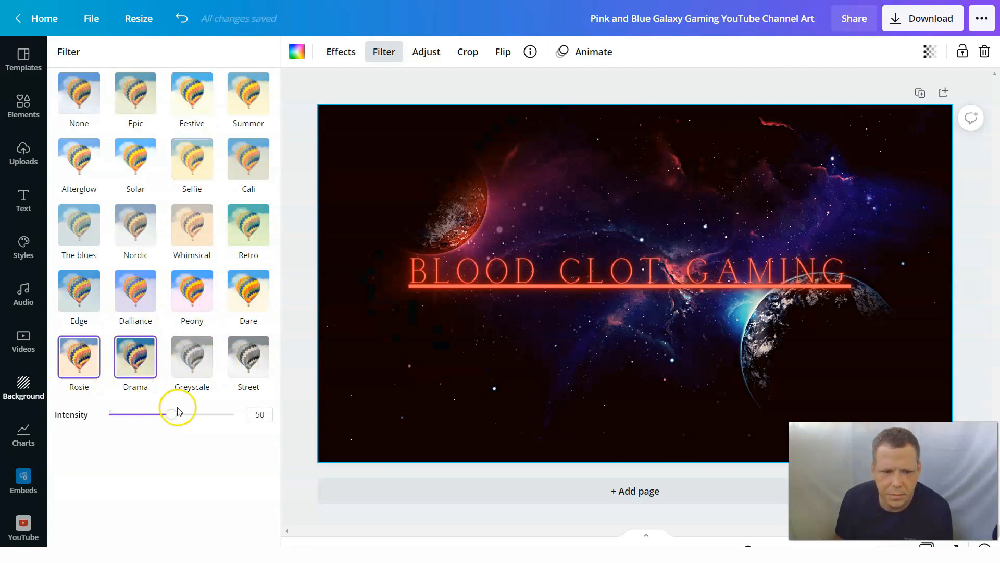
mouse_move(183, 415)
left_mouse_down()
mouse_move(58, 413)
mouse_move(284, 412)
left_mouse_up()
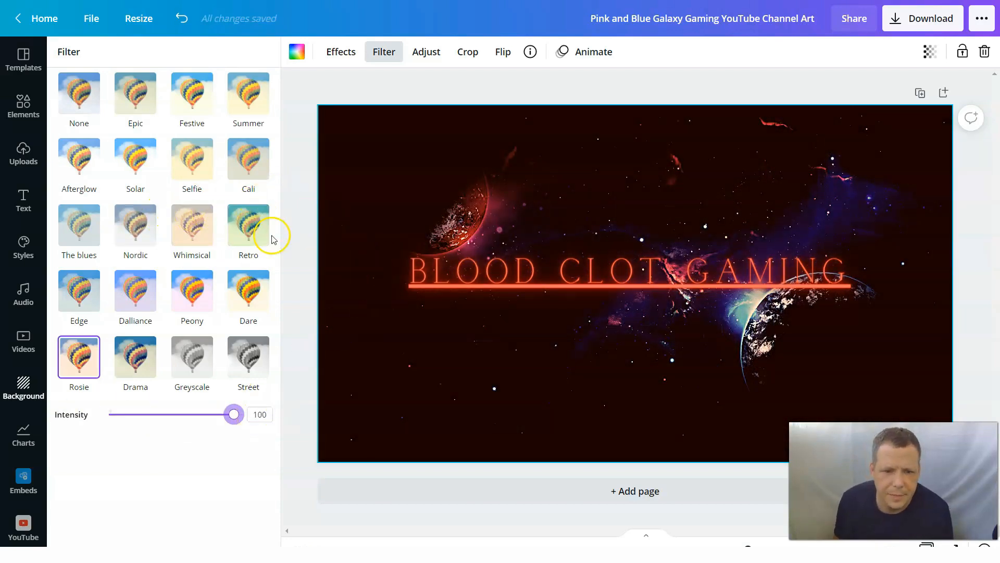
Step: Settle on the Rosie filter with intensity toned down to 41 and close the filter options
left_click(249, 225)
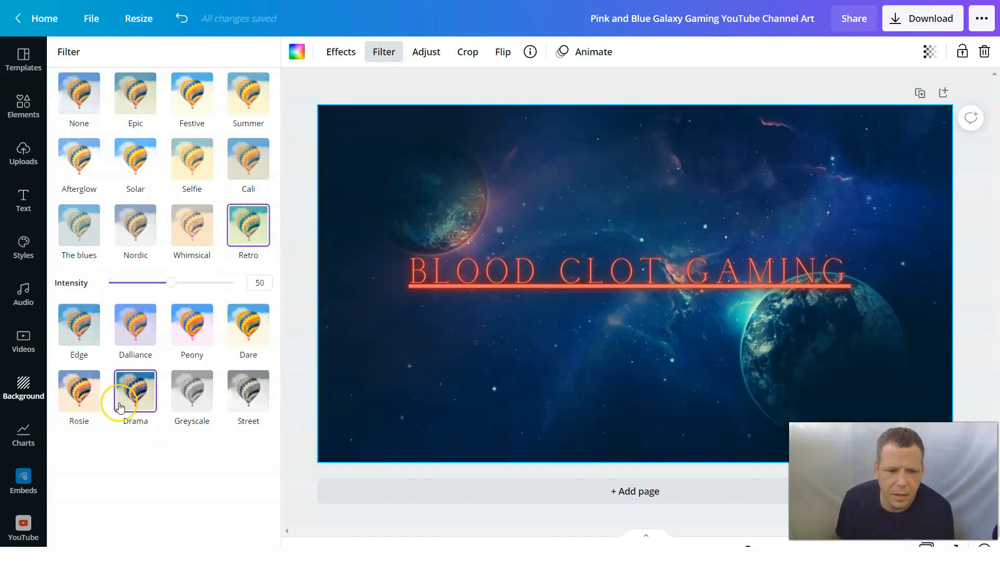
left_click(80, 391)
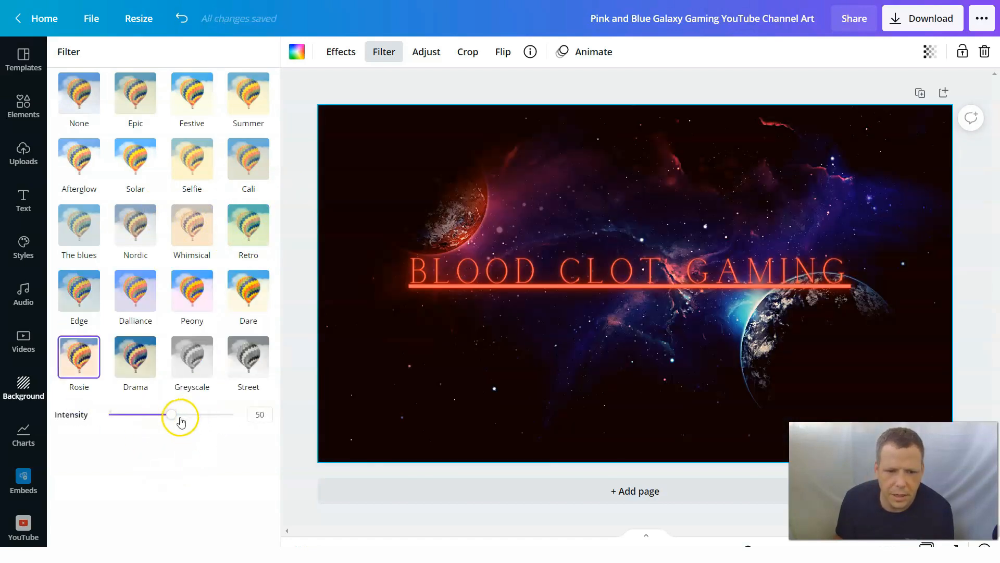
left_click_drag(203, 419, 160, 410)
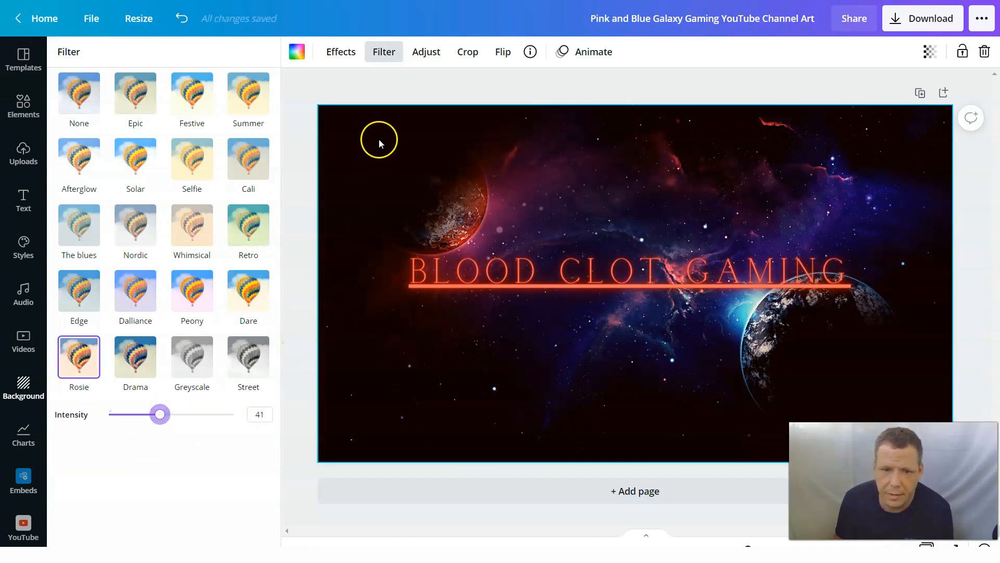
left_click(436, 81)
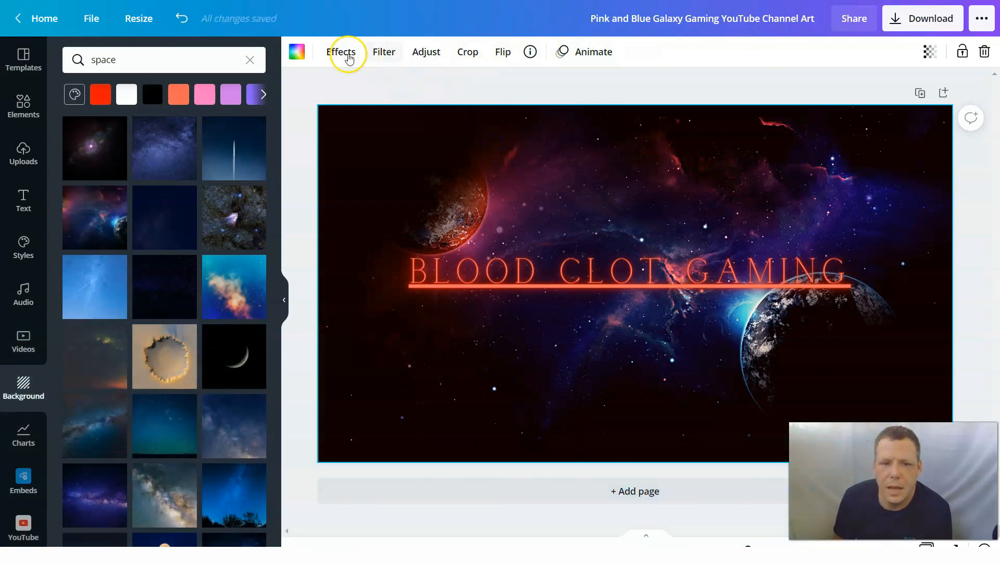
Step: Show the full Photogenic effects collection for the space background
left_click(383, 51)
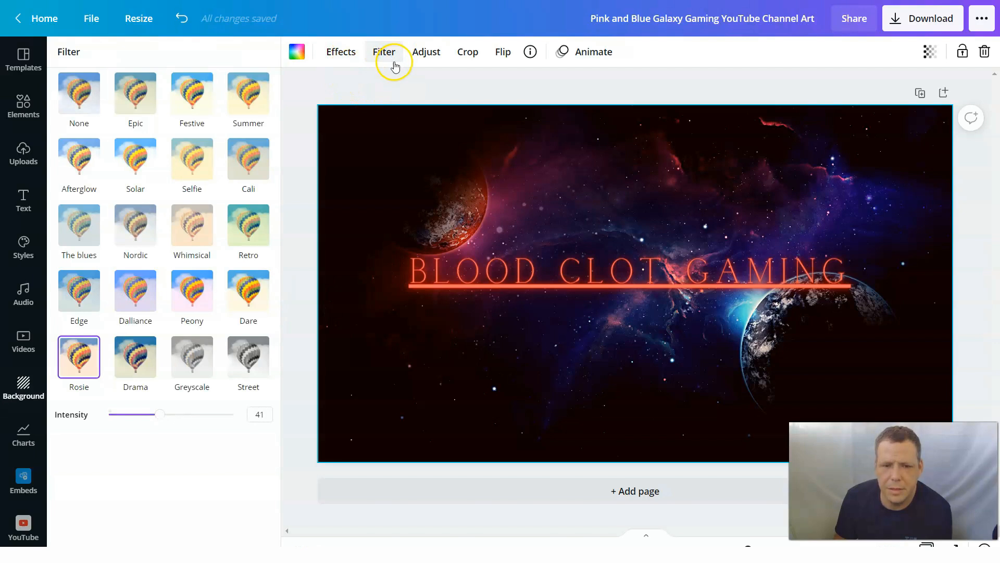
left_click(341, 48)
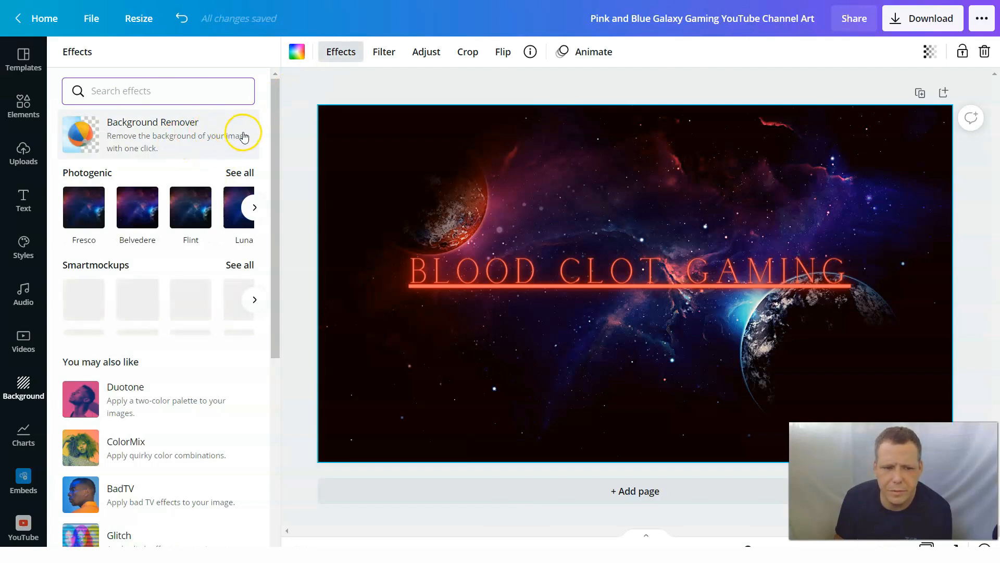
scroll(247, 207, "down", 1)
scroll(253, 216, "up", 1)
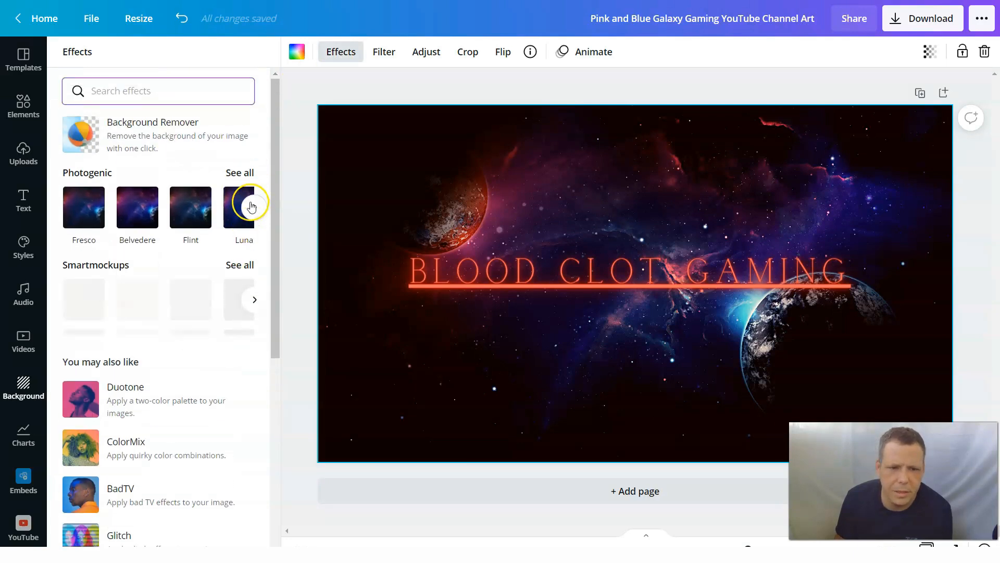
left_click(240, 173)
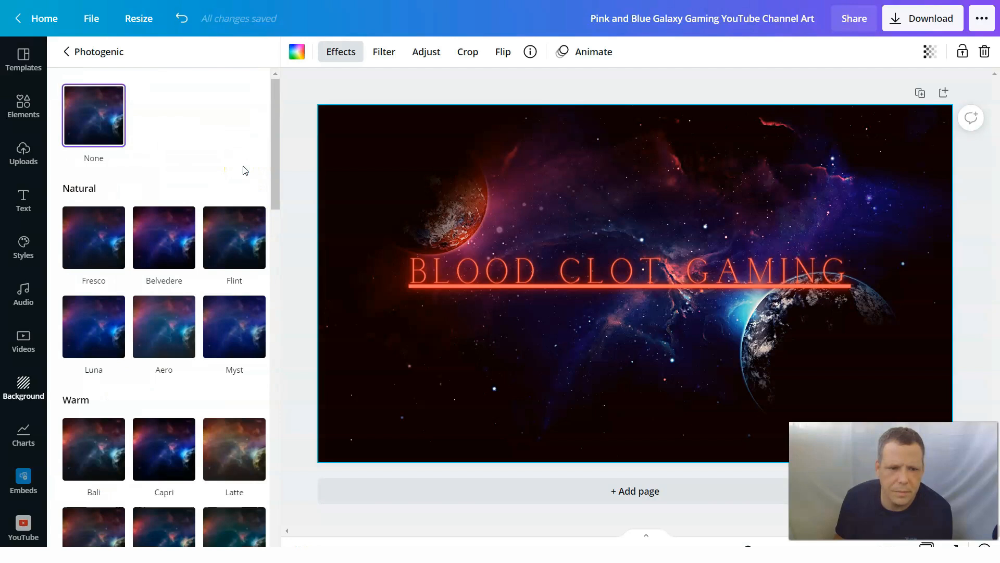
Step: Compare Belvedere, Flint, Myst, Amethyst, Outrun, vintage and other Photogenic filters on the background
left_click(161, 247)
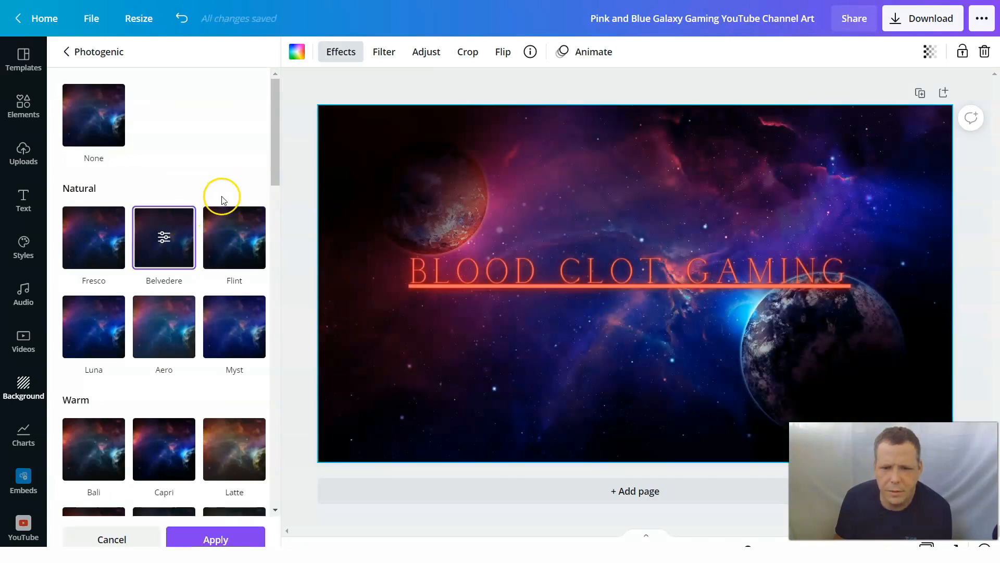
left_click(249, 234)
left_click(248, 322)
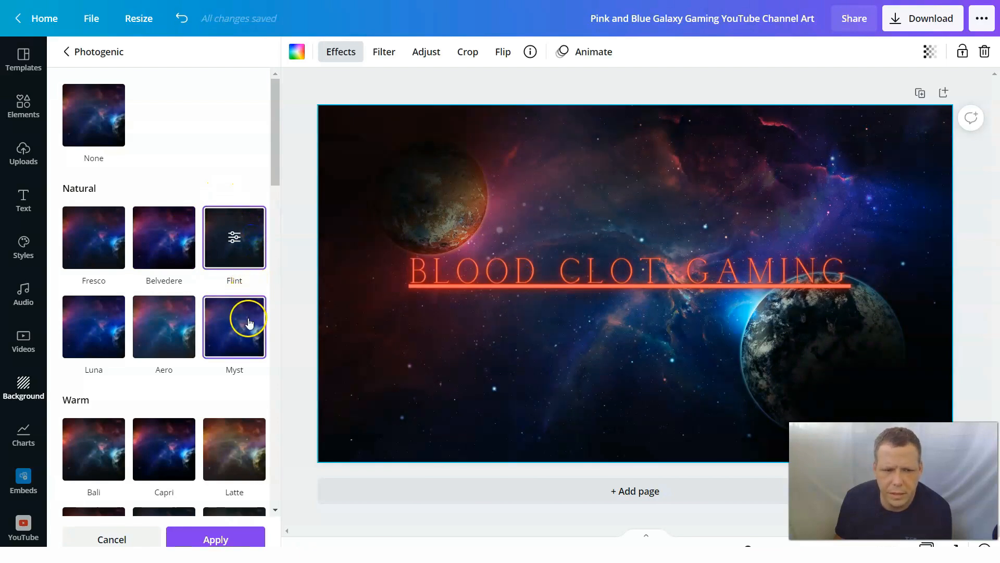
scroll(239, 341, "down", 3)
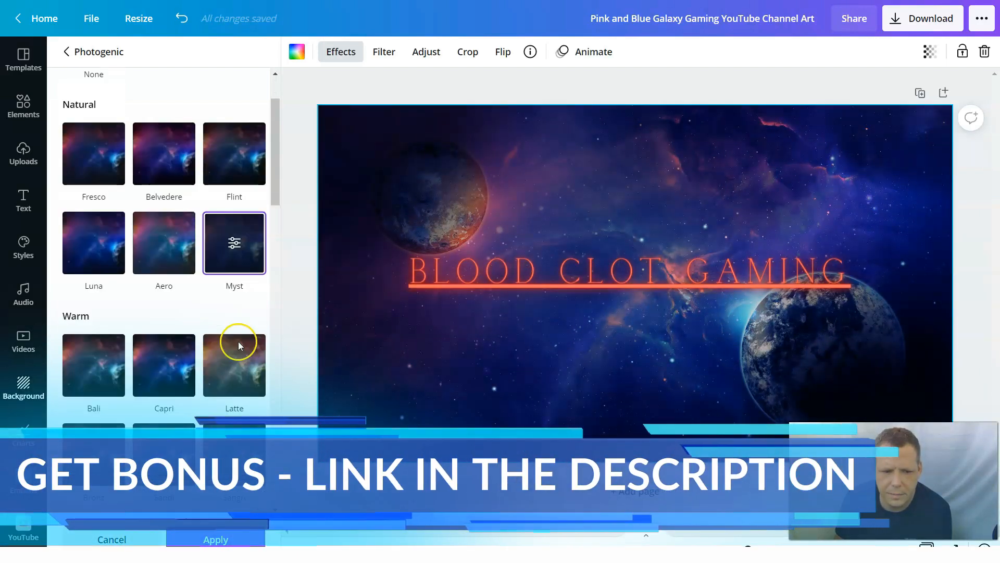
scroll(238, 342, "down", 3)
scroll(238, 341, "down", 4)
scroll(239, 342, "down", 2)
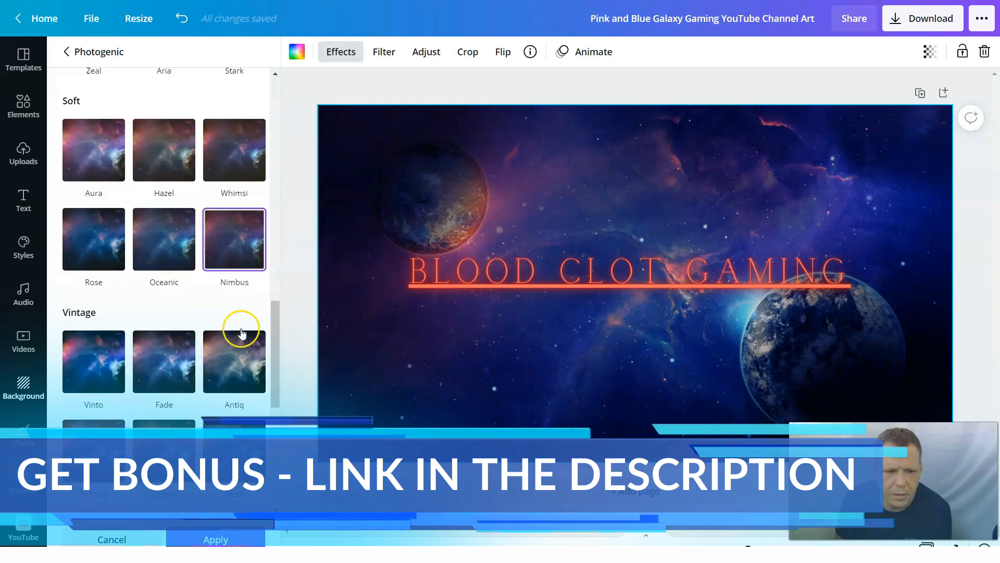
scroll(227, 336, "down", 2)
scroll(211, 336, "down", 4)
scroll(209, 334, "down", 1)
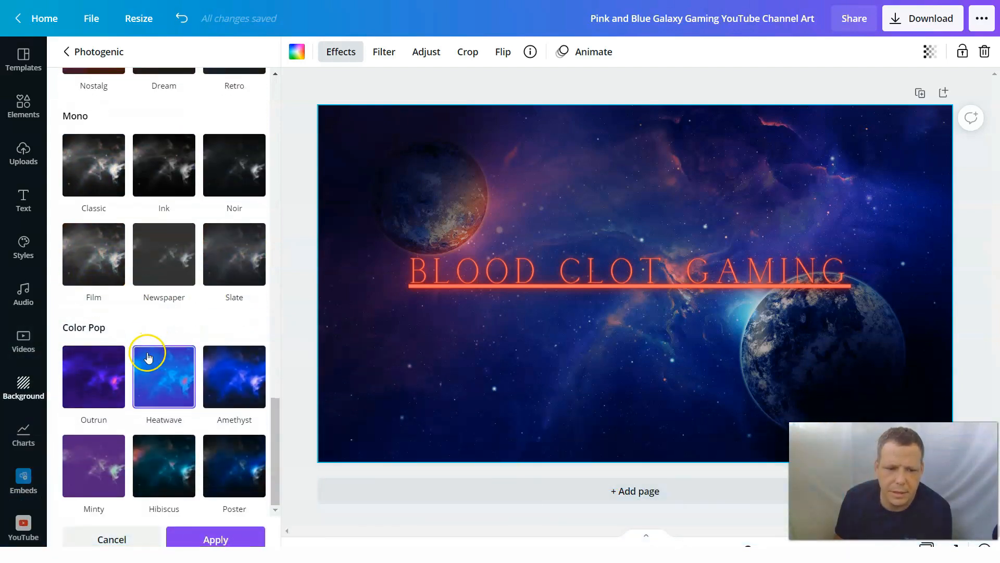
left_click(217, 379)
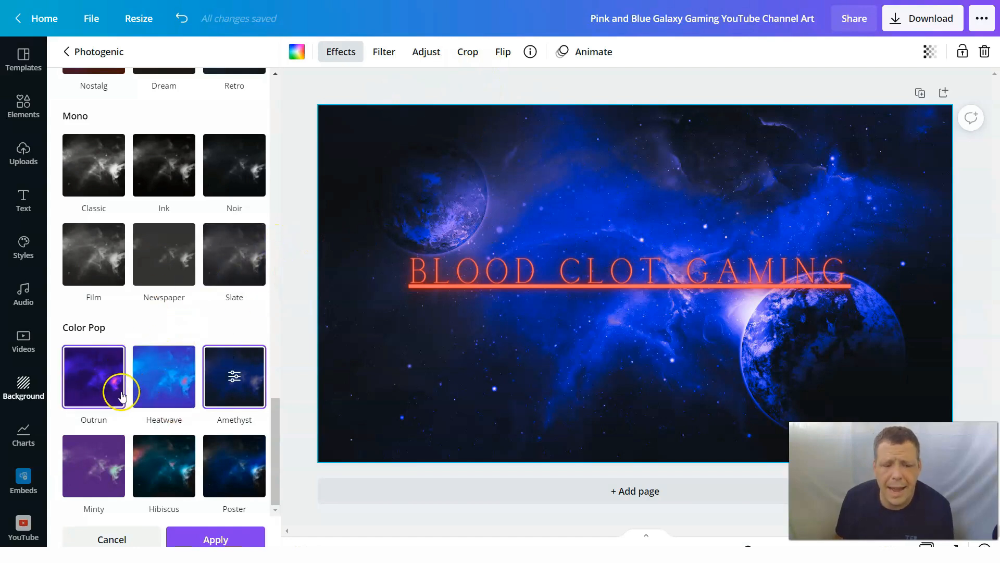
left_click(181, 369)
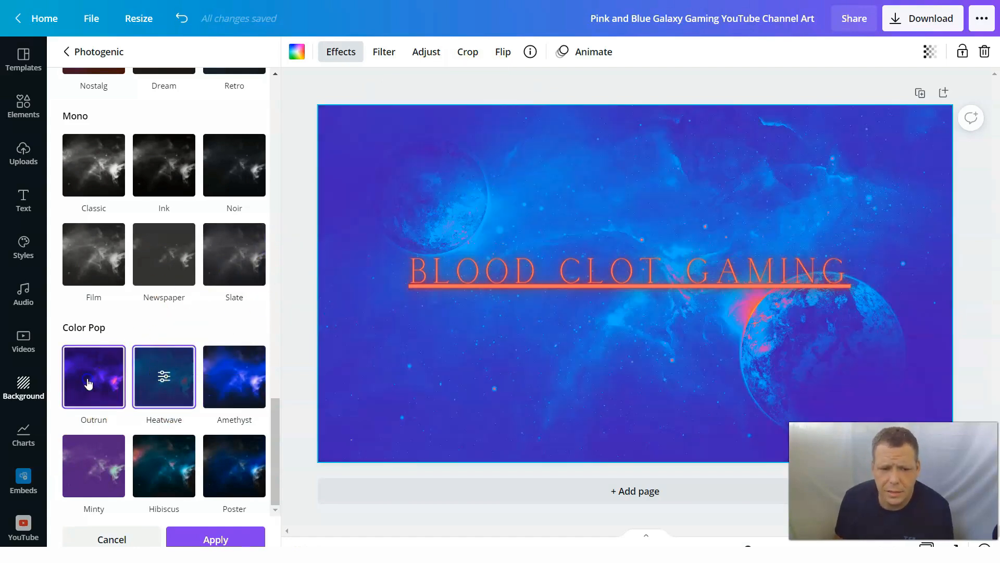
left_click(92, 377)
left_click(240, 389)
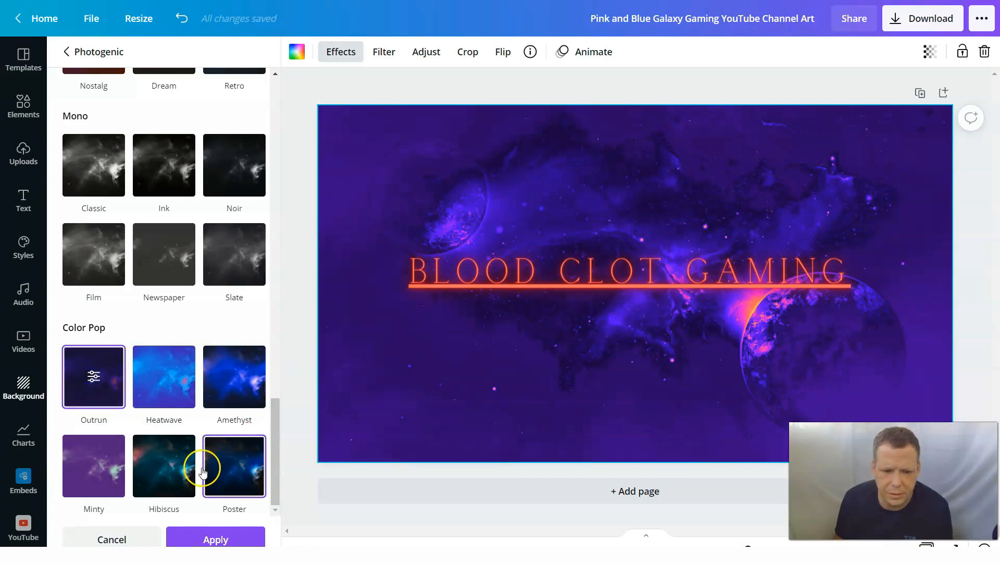
scroll(227, 234, "up", 3)
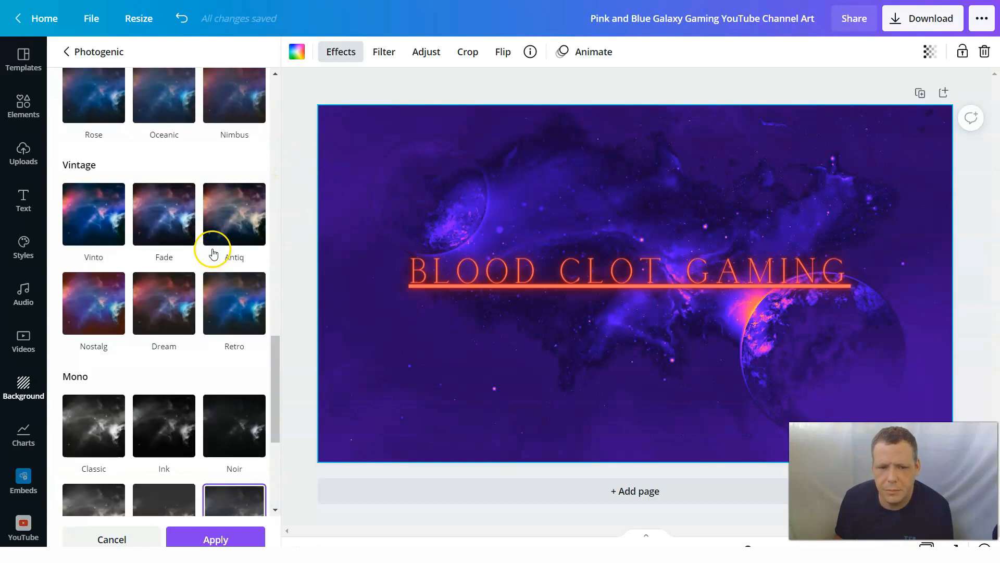
left_click(234, 213)
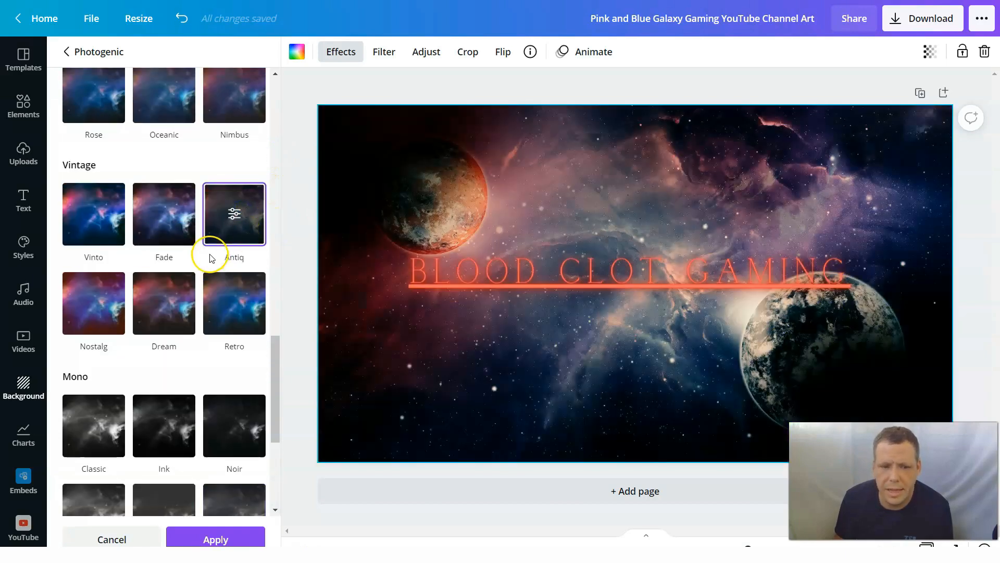
left_click(164, 303)
left_click(184, 229)
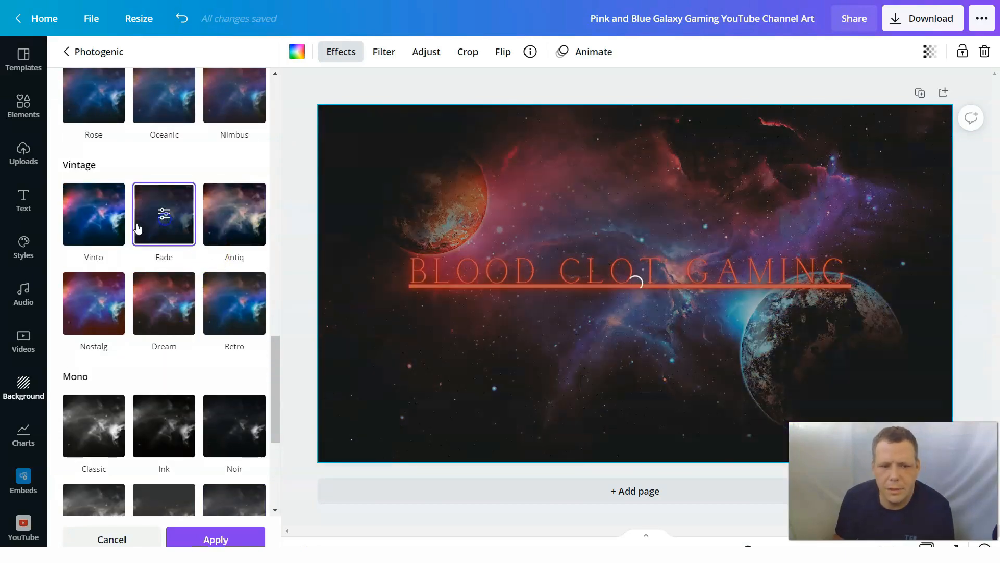
left_click(93, 213)
left_click(97, 330)
left_click(234, 303)
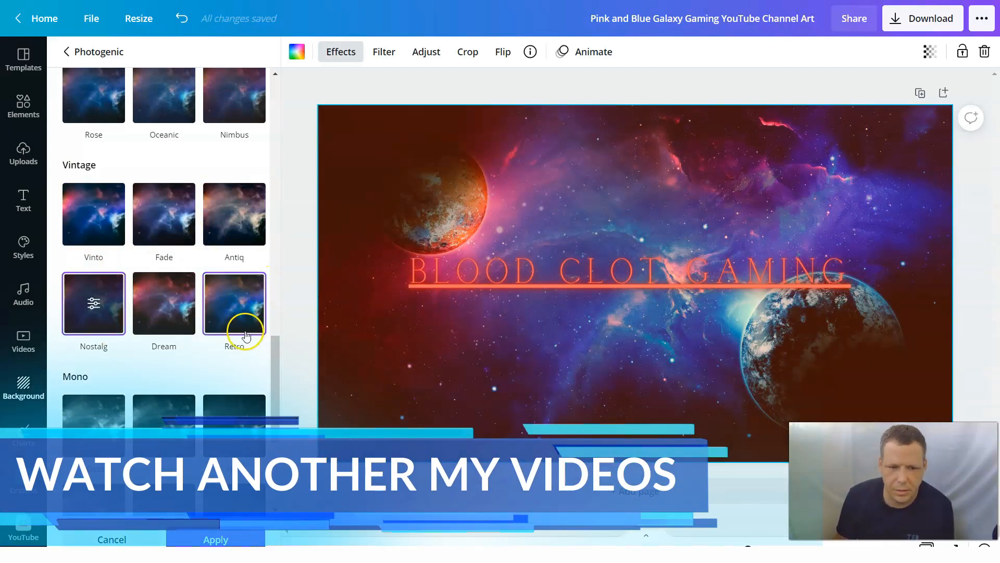
scroll(245, 328, "up", 3)
left_click(235, 221)
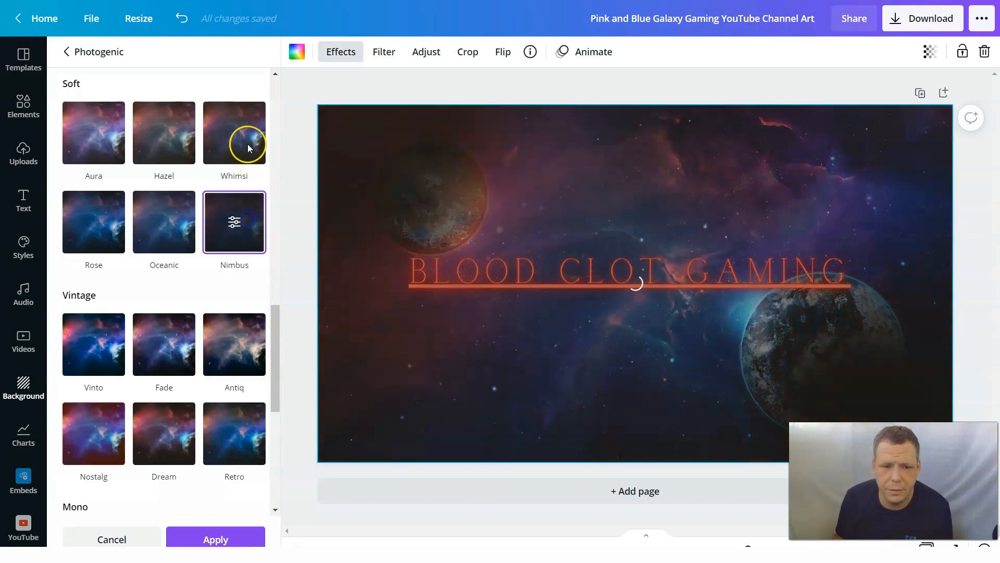
left_click(249, 145)
scroll(249, 157, "up", 3)
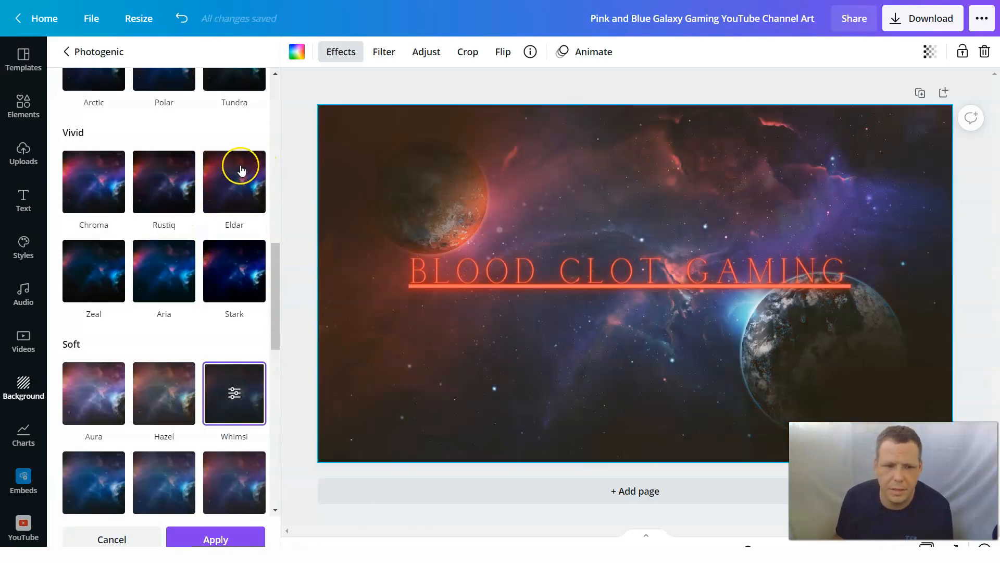
left_click(242, 169)
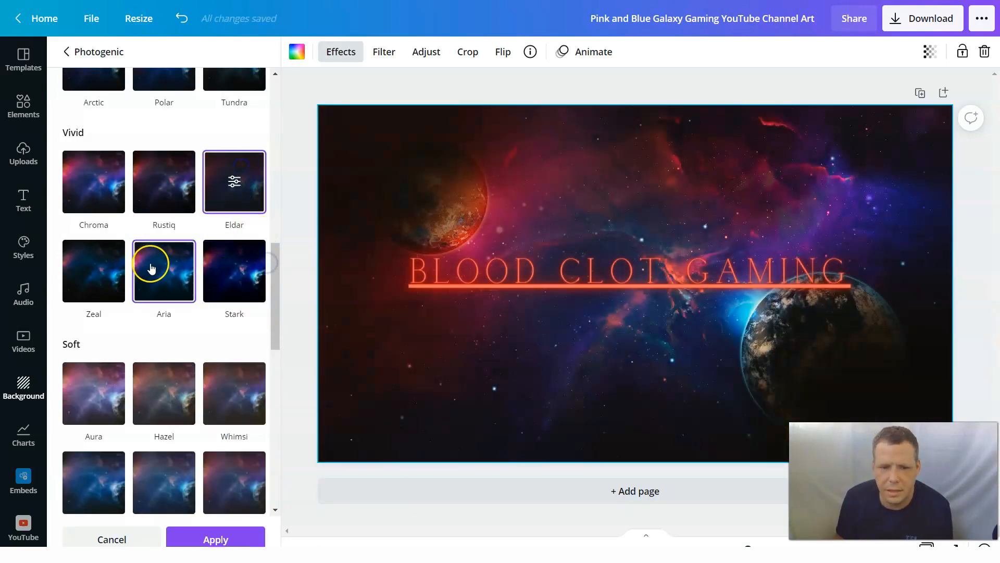
scroll(227, 188, "up", 3)
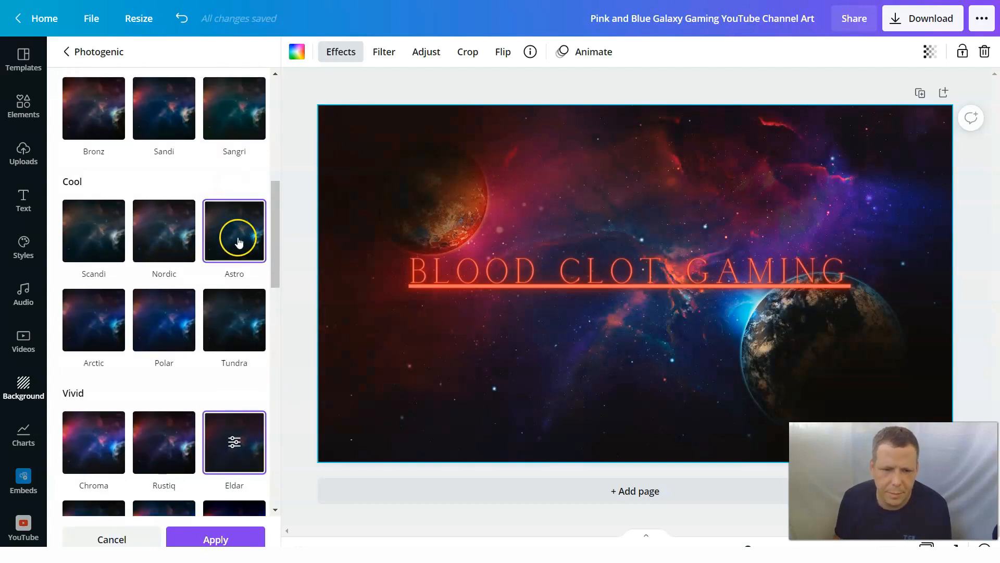
scroll(239, 238, "up", 5)
scroll(227, 211, "up", 3)
Step: Preview Poster, Minty, Heatwave and Hibiscus, settle on Amethyst and return to the effects list
left_click(234, 222)
left_click(164, 222)
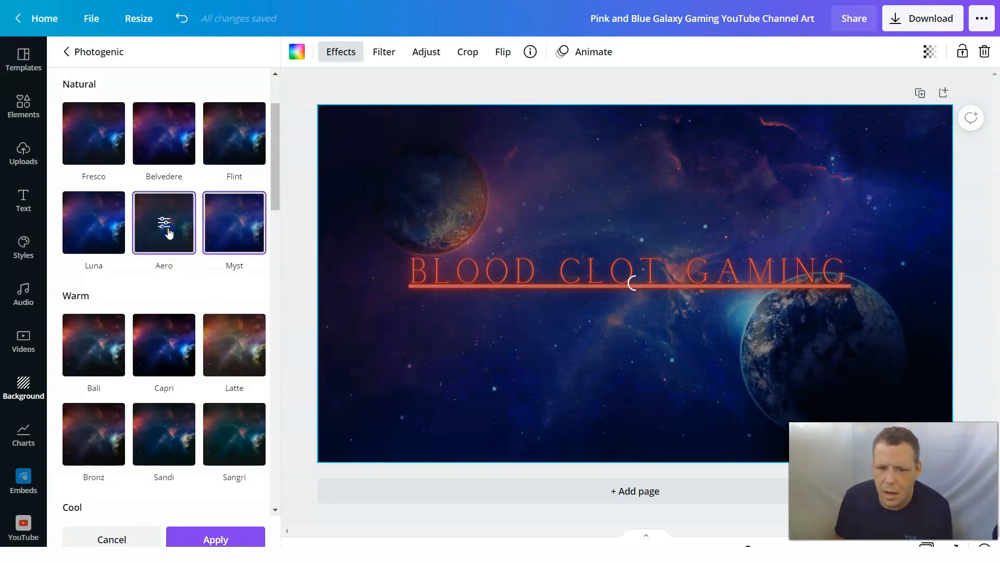
scroll(235, 203, "up", 2)
left_click(254, 217)
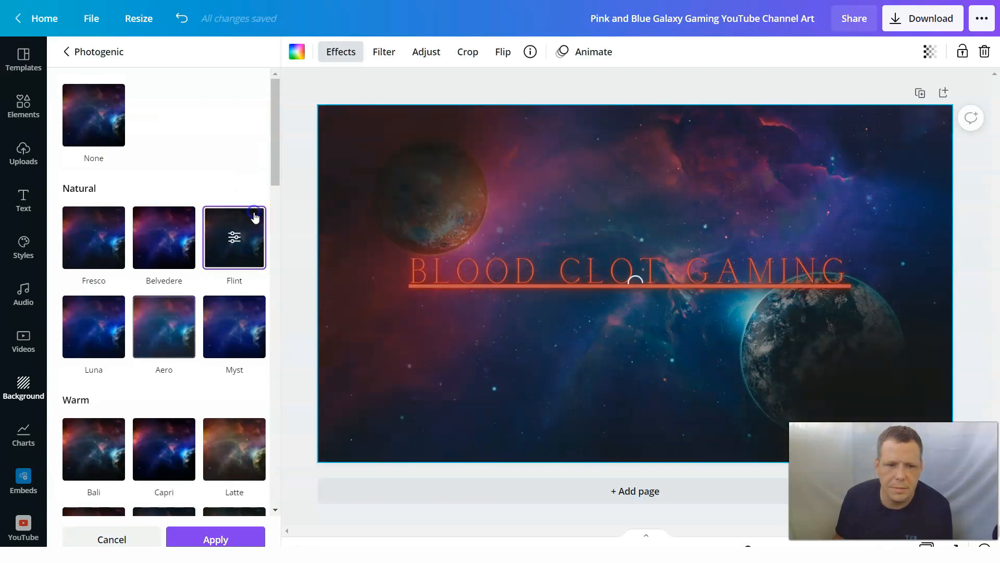
scroll(234, 187, "down", 8)
scroll(203, 273, "down", 5)
left_click(227, 465)
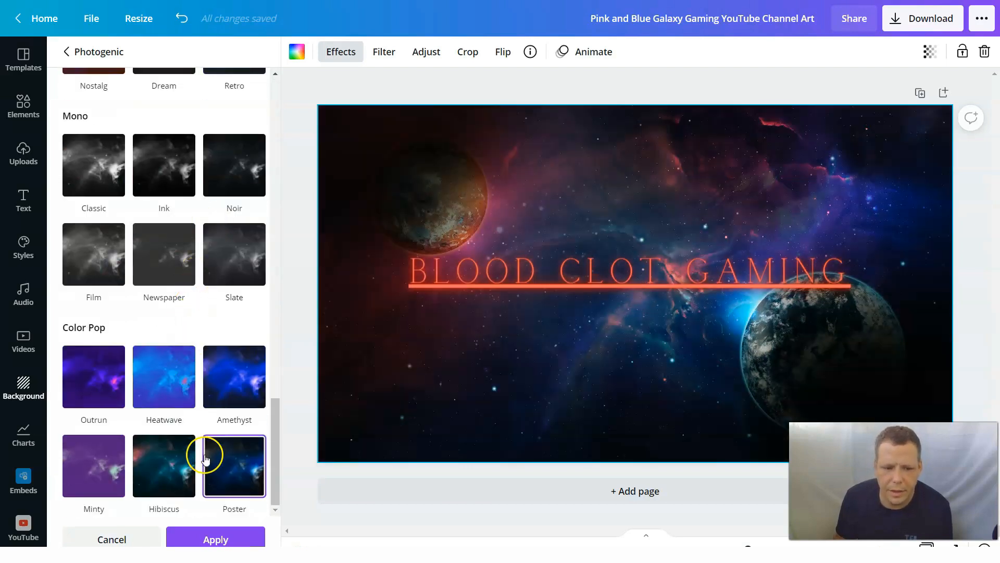
left_click(165, 465)
left_click(234, 465)
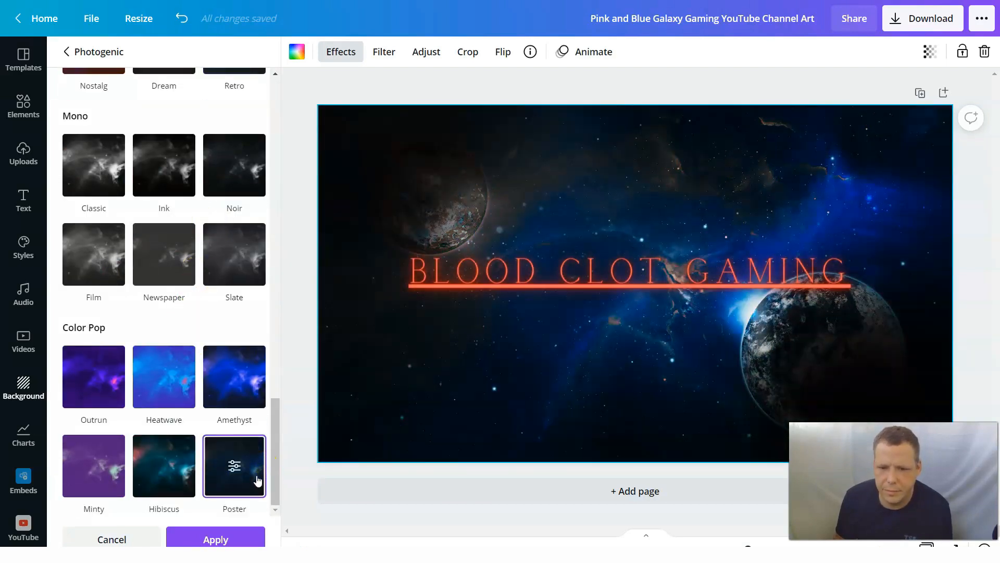
left_click(94, 466)
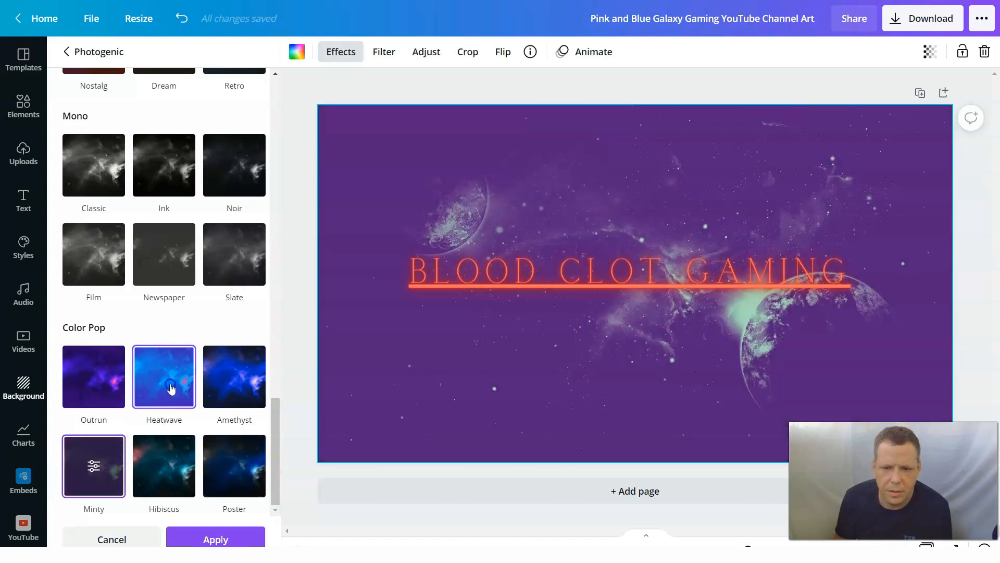
left_click(168, 383)
left_click(250, 379)
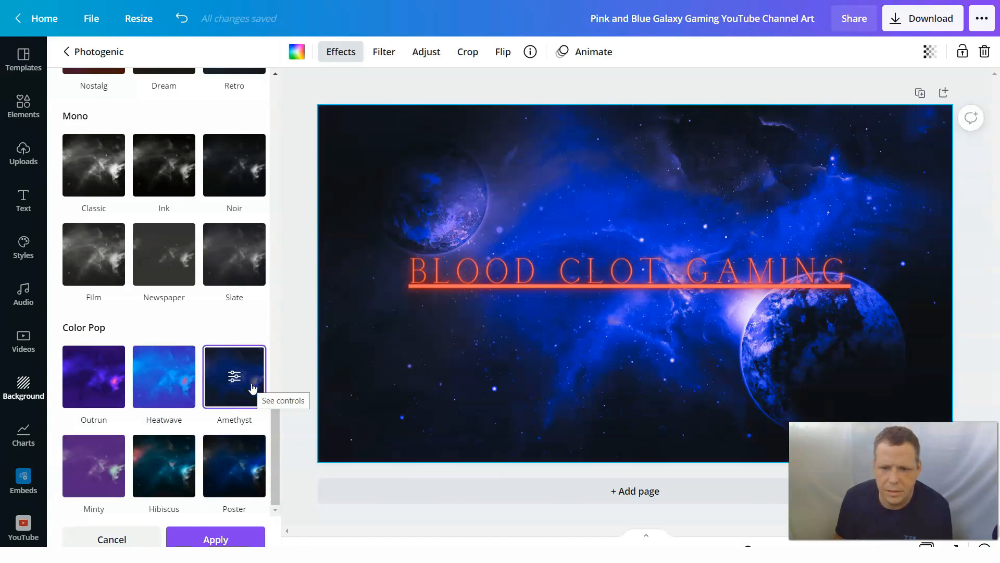
left_click(95, 377)
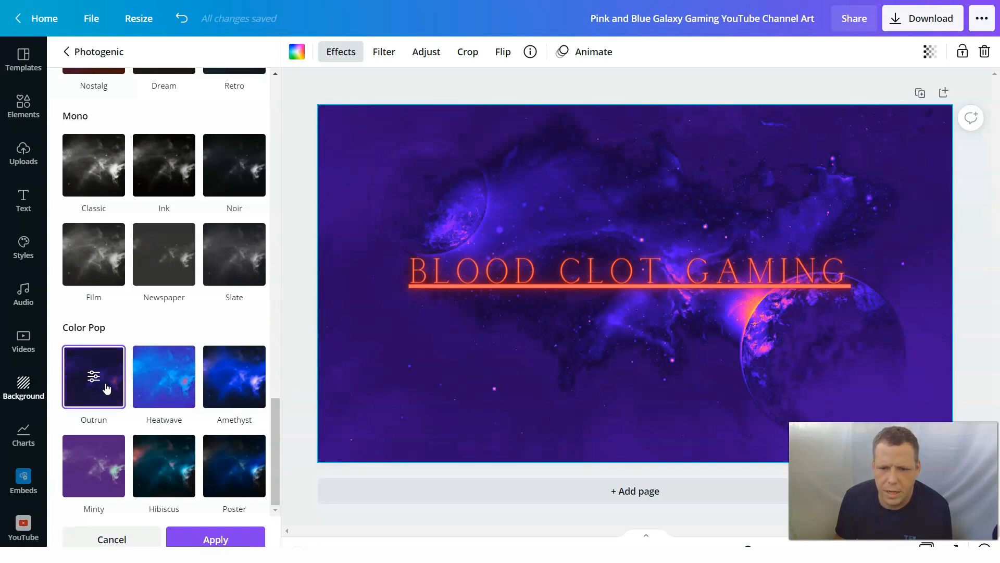
left_click(213, 463)
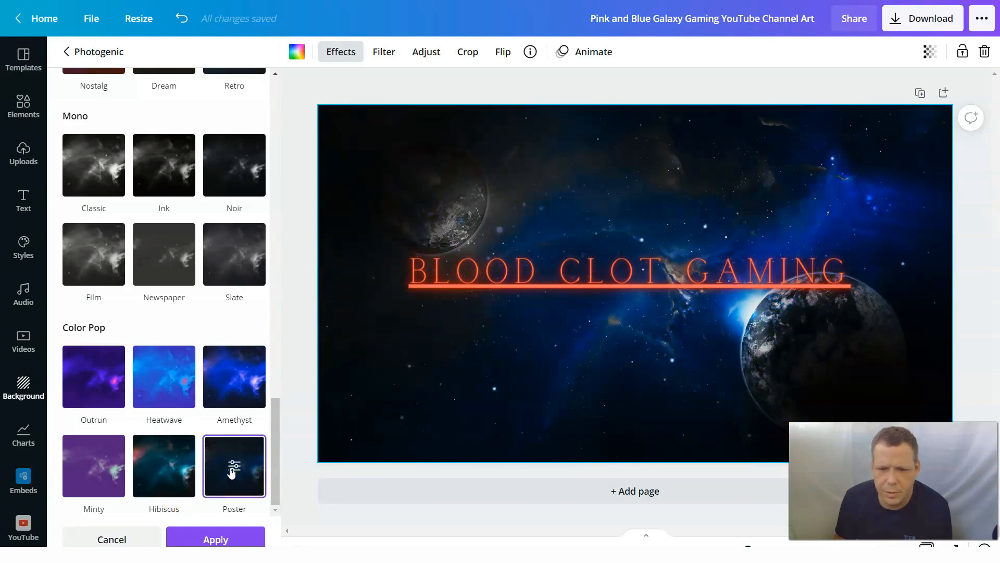
left_click(181, 459)
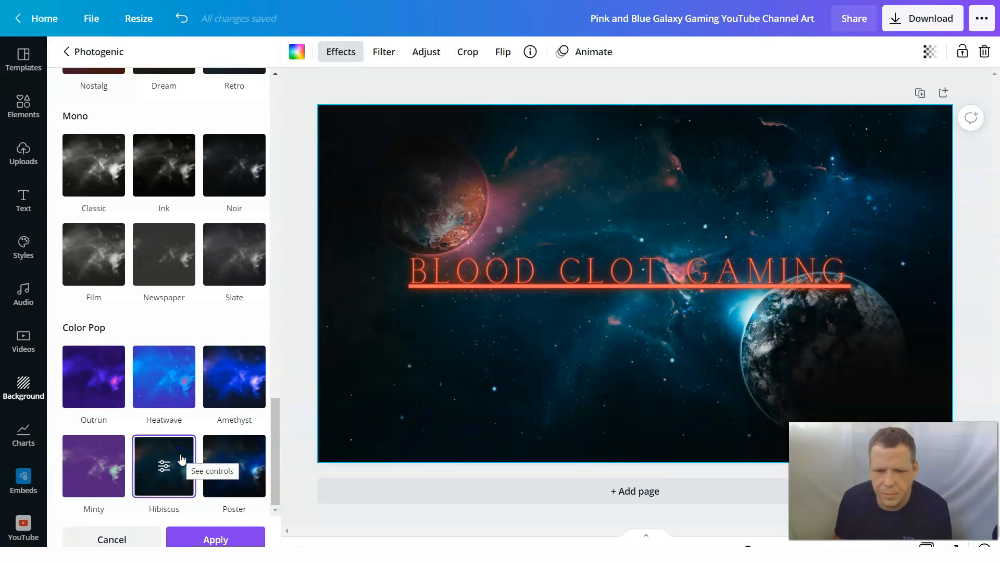
left_click(235, 377)
left_click(249, 385)
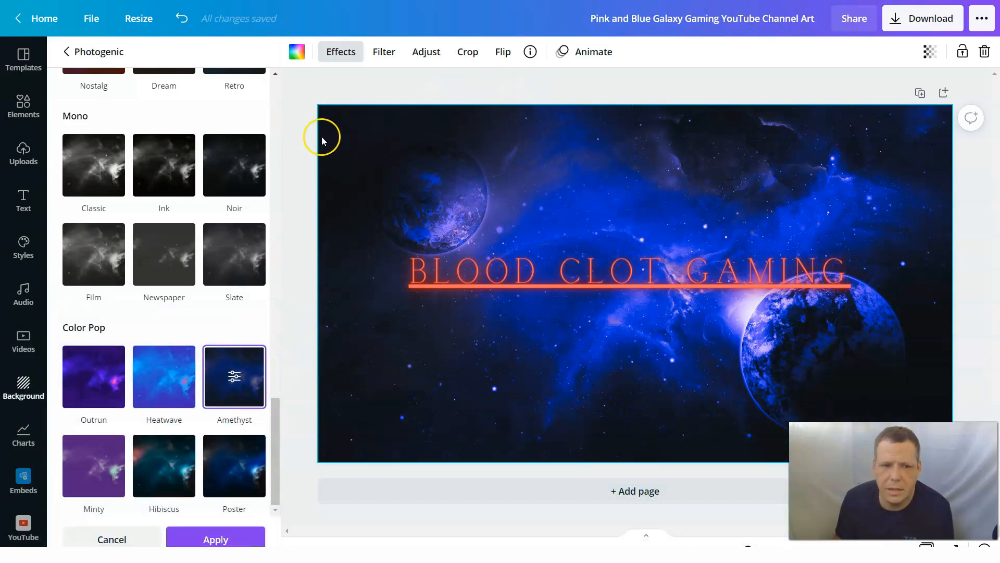
left_click(61, 52)
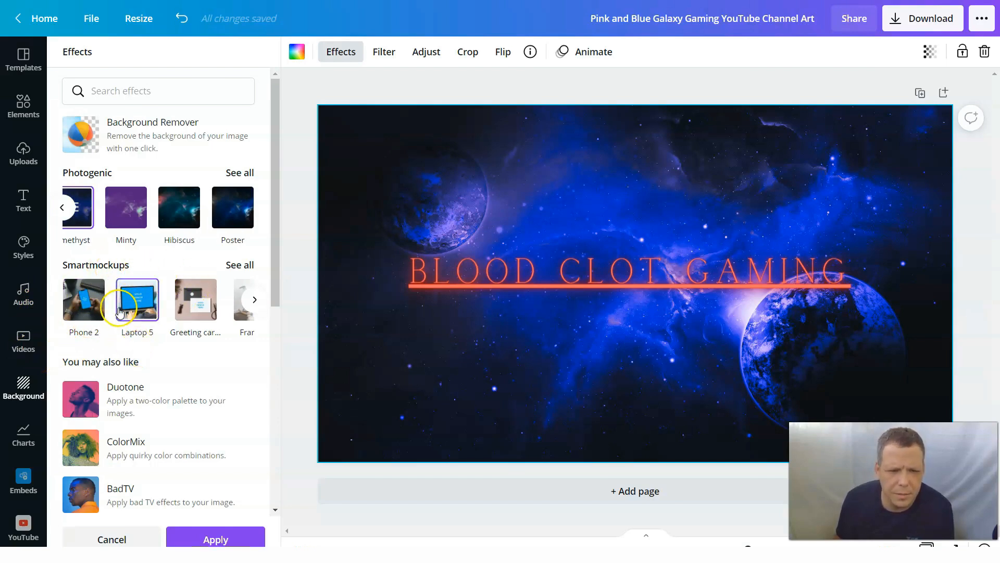
Step: Browse more effects options, then bring up the background's adjustment sliders
left_click(256, 301)
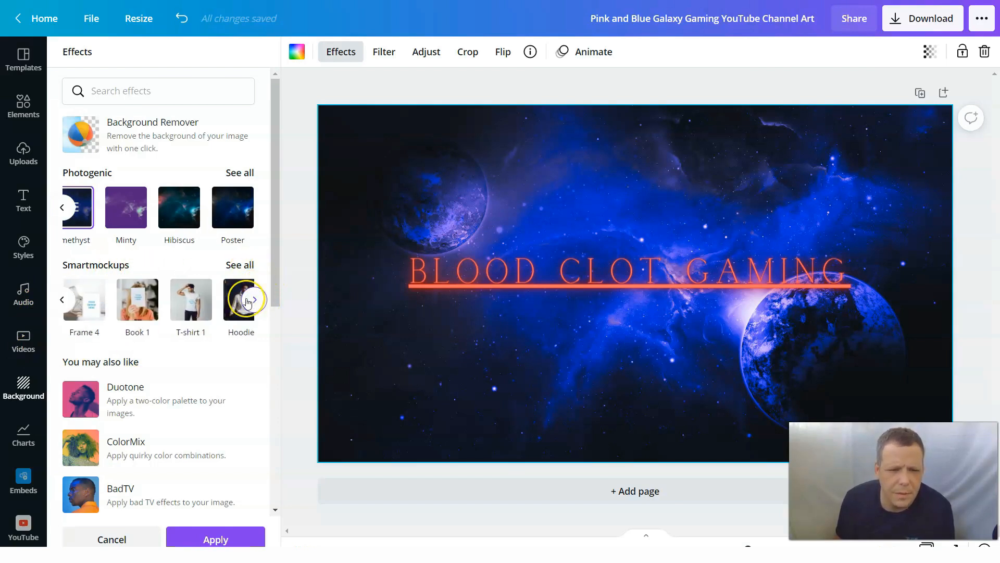
left_click(255, 300)
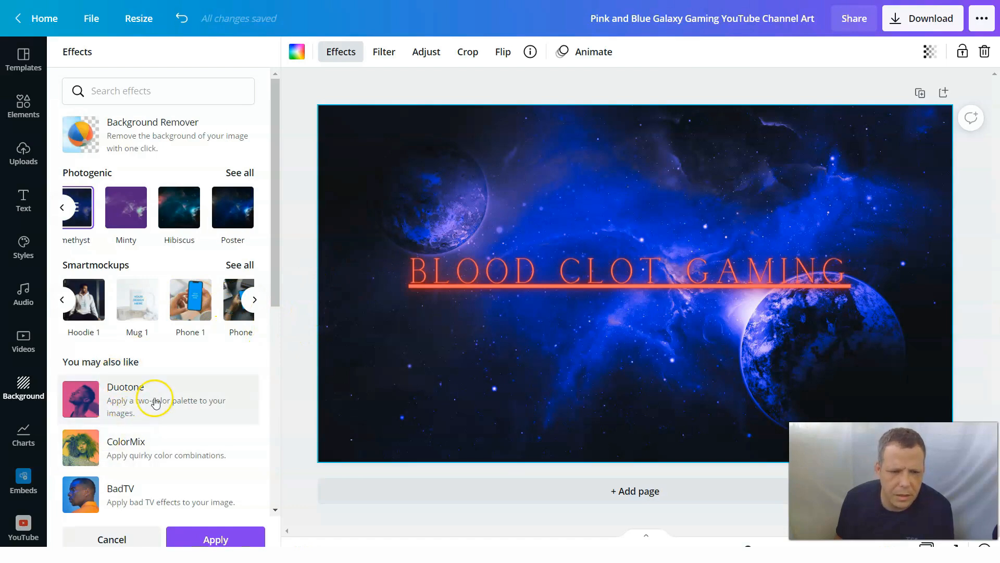
scroll(156, 403, "down", 1)
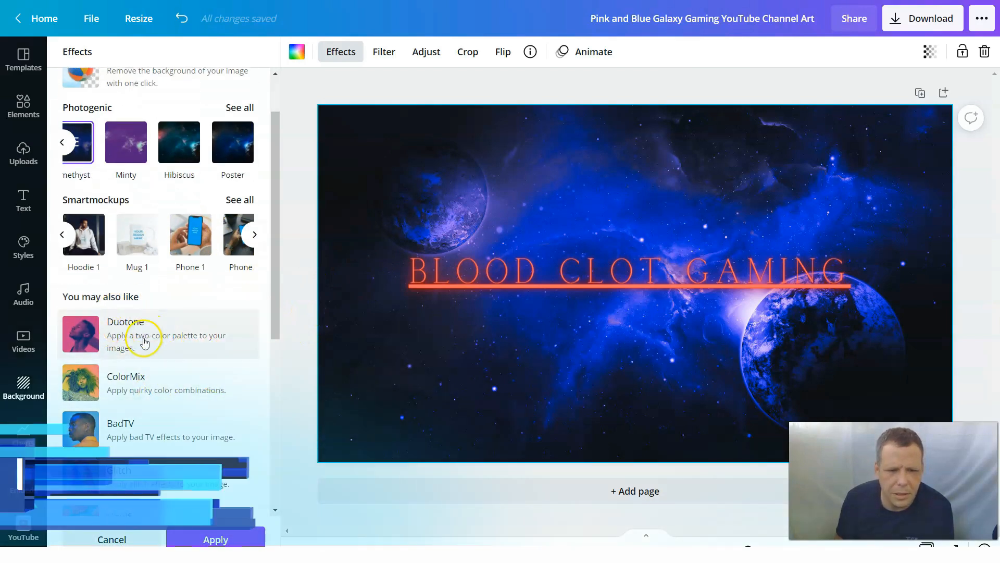
scroll(227, 358, "down", 1)
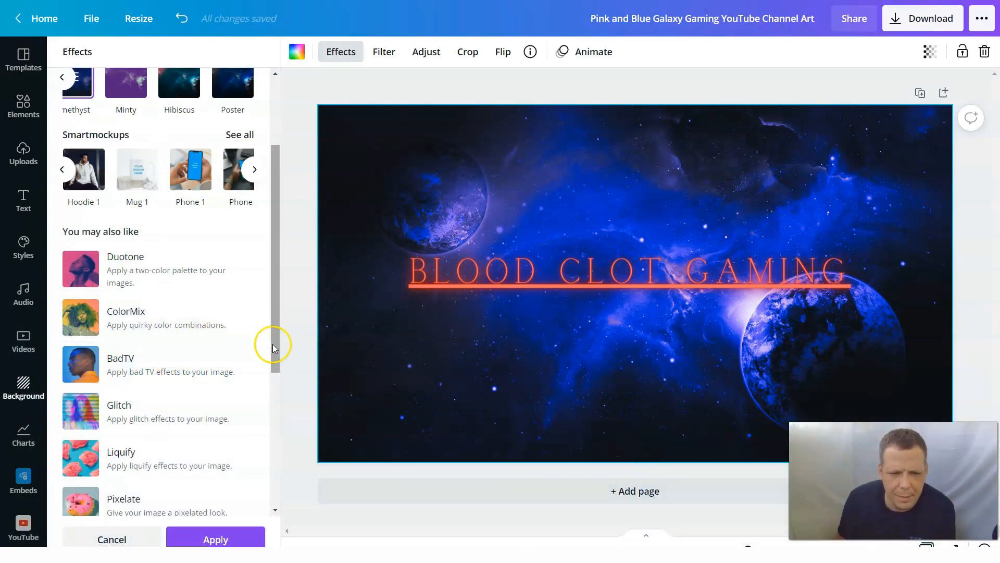
scroll(219, 358, "down", 2)
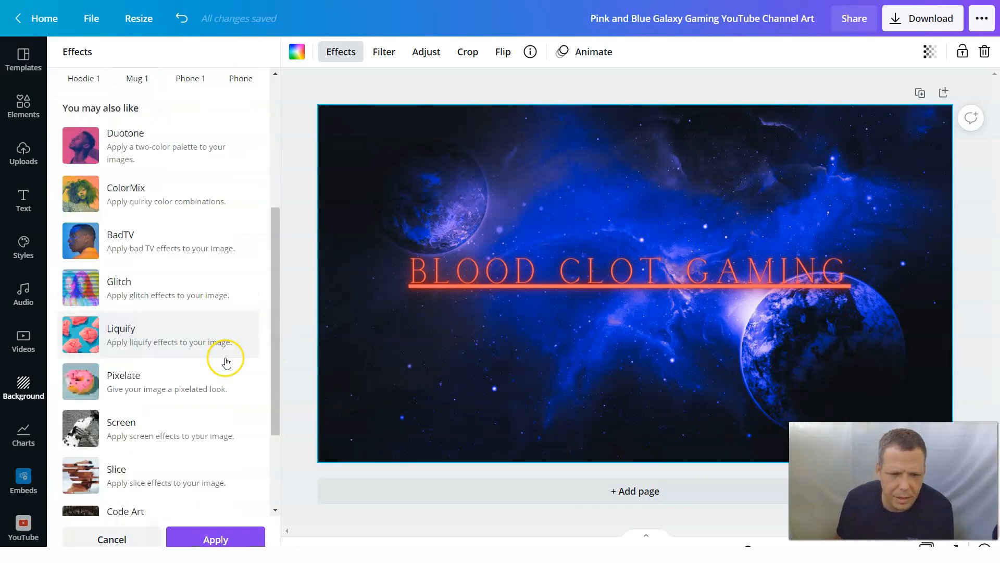
scroll(194, 374, "down", 1)
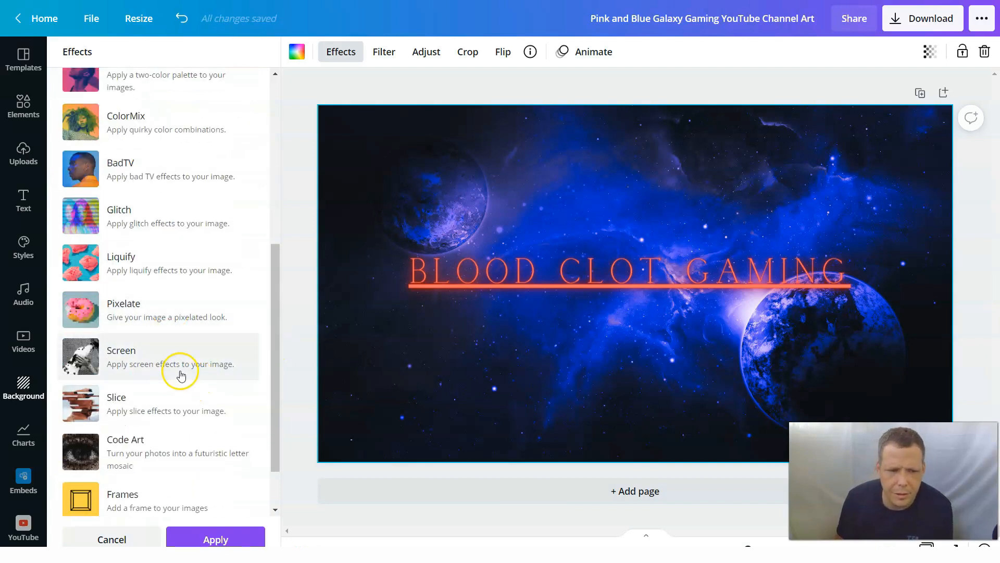
scroll(188, 420, "up", 2)
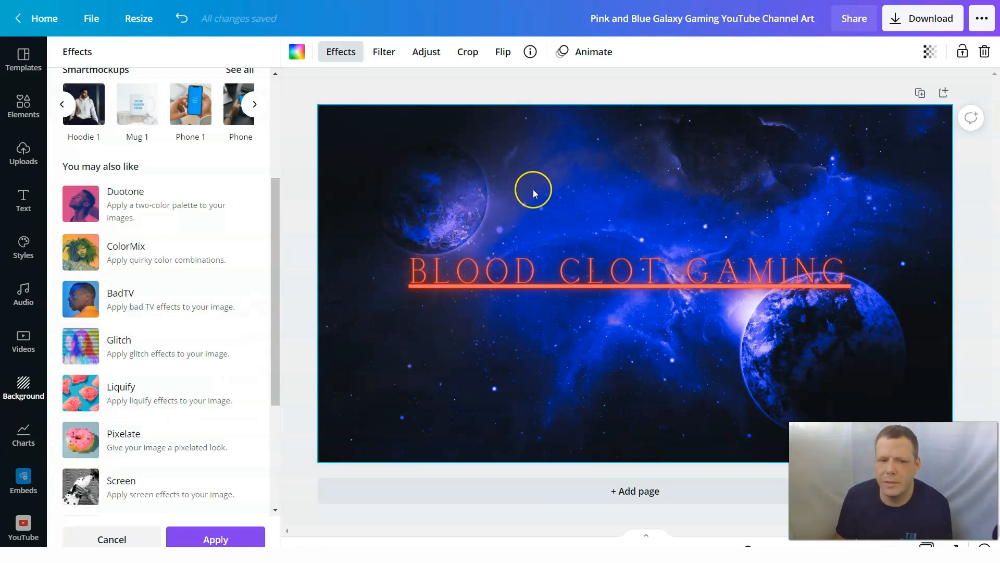
left_click(427, 52)
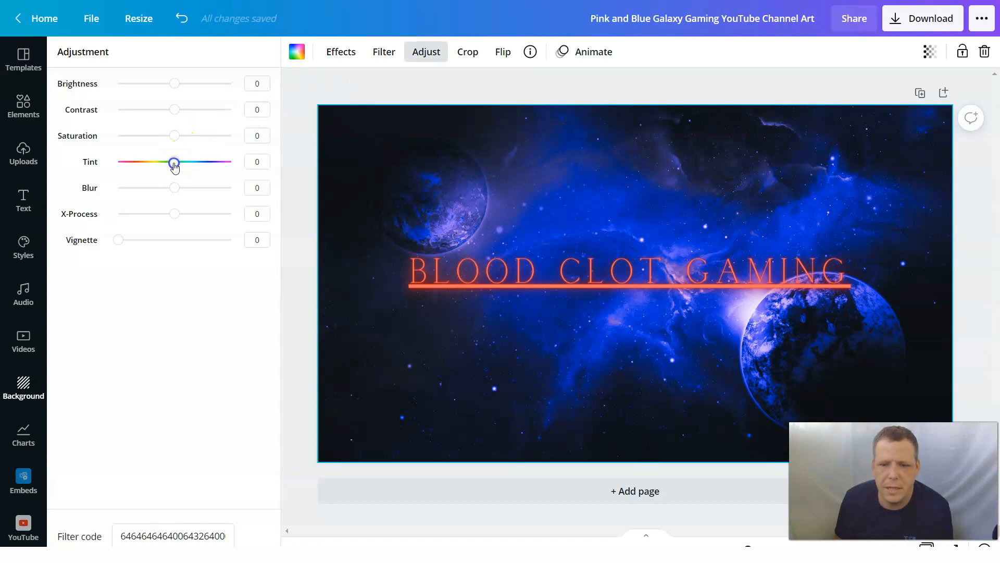
Step: Set Brightness -12, Blur -30, X-Process 100, Vignette 6 and Tint 0 on the background, then start cropping
mouse_move(175, 162)
left_mouse_down()
mouse_move(150, 163)
mouse_move(222, 178)
mouse_move(209, 177)
left_mouse_up()
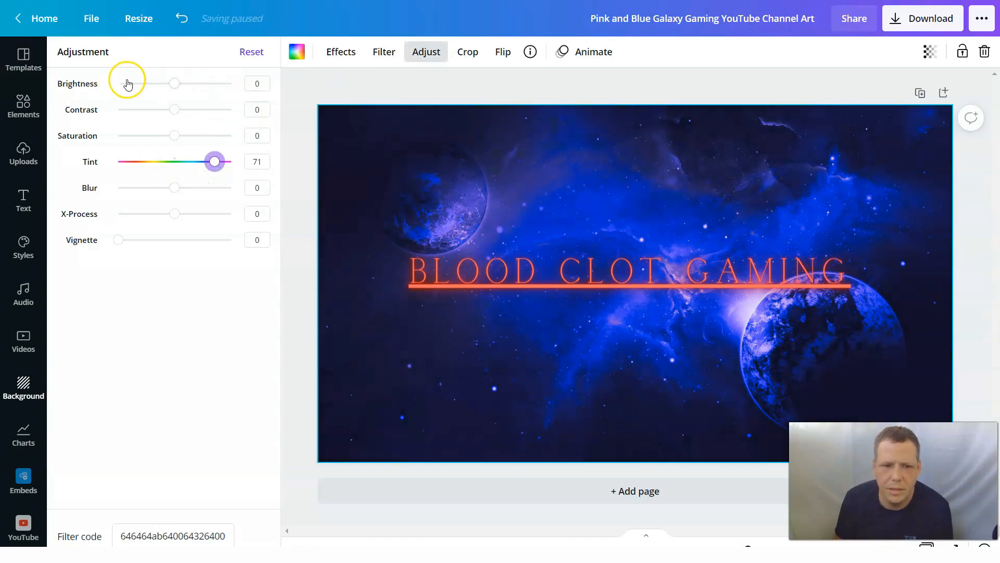
mouse_move(133, 84)
left_mouse_down()
mouse_move(176, 83)
mouse_move(172, 113)
left_mouse_up()
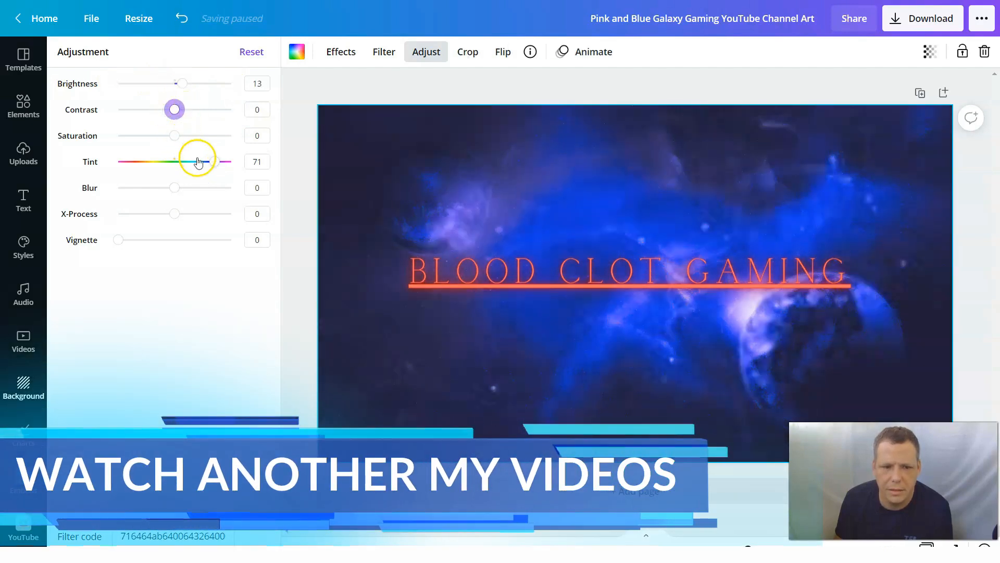
mouse_move(217, 162)
left_mouse_down()
mouse_move(64, 162)
mouse_move(221, 161)
left_mouse_up()
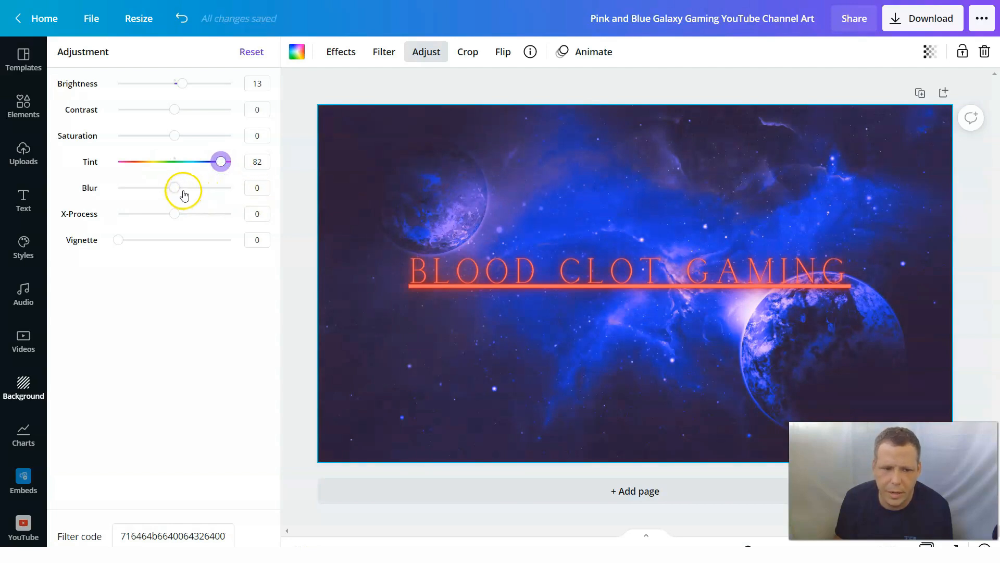
mouse_move(174, 188)
left_mouse_down()
mouse_move(186, 187)
mouse_move(114, 182)
mouse_move(158, 180)
mouse_move(173, 162)
left_mouse_up()
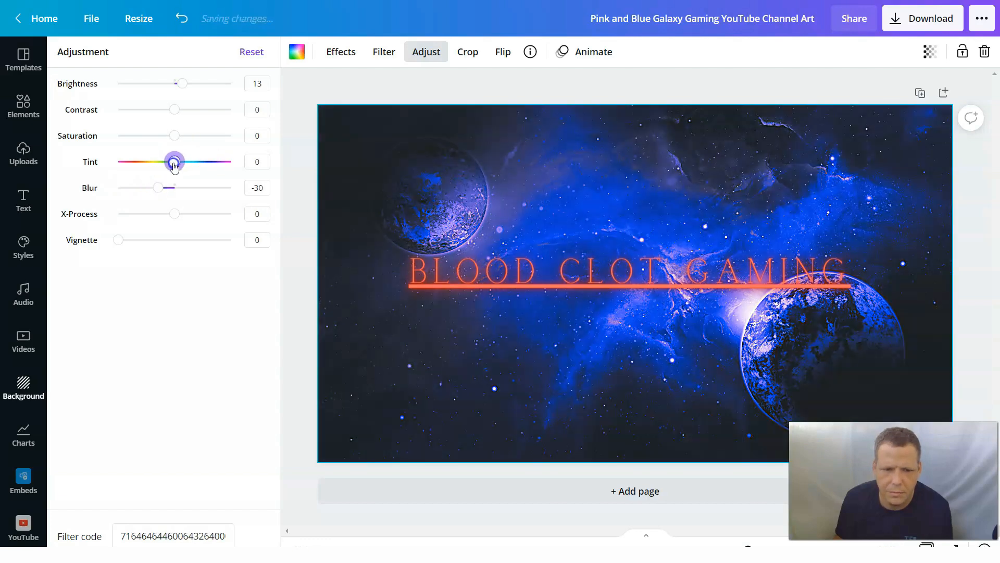
left_click_drag(178, 83, 168, 84)
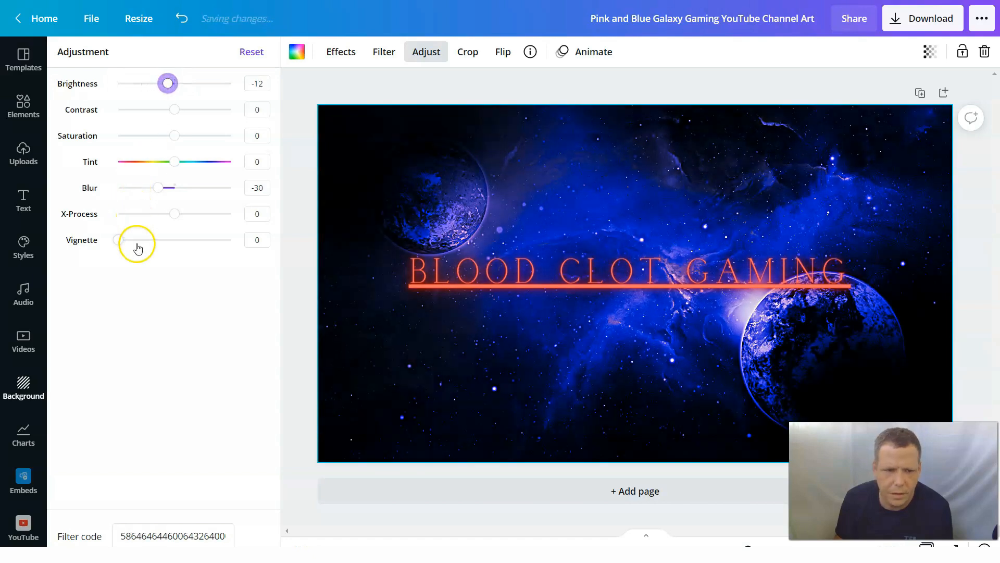
mouse_move(119, 240)
left_mouse_down()
mouse_move(228, 240)
mouse_move(121, 240)
left_mouse_up()
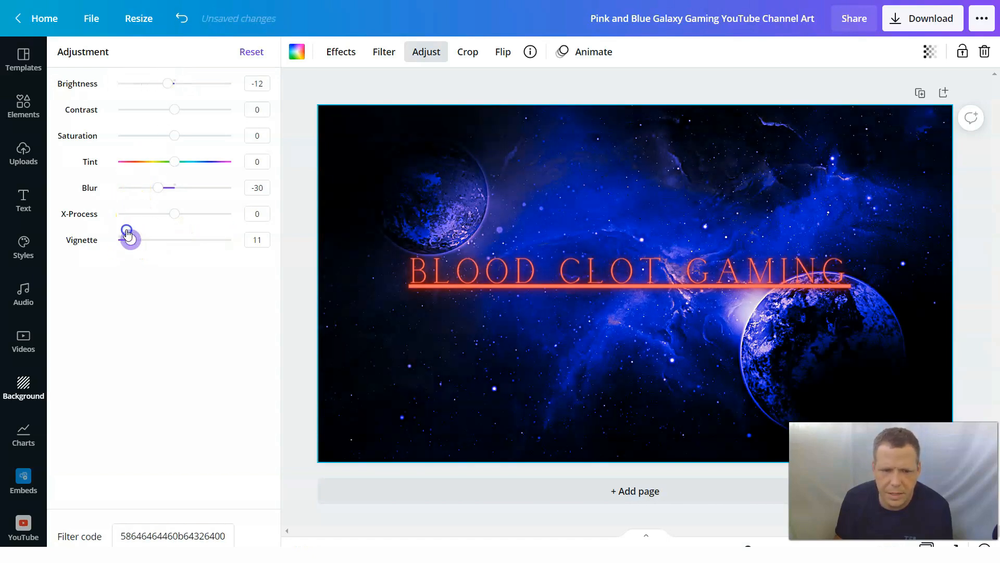
mouse_move(174, 214)
left_mouse_down()
mouse_move(152, 214)
mouse_move(231, 213)
left_mouse_up()
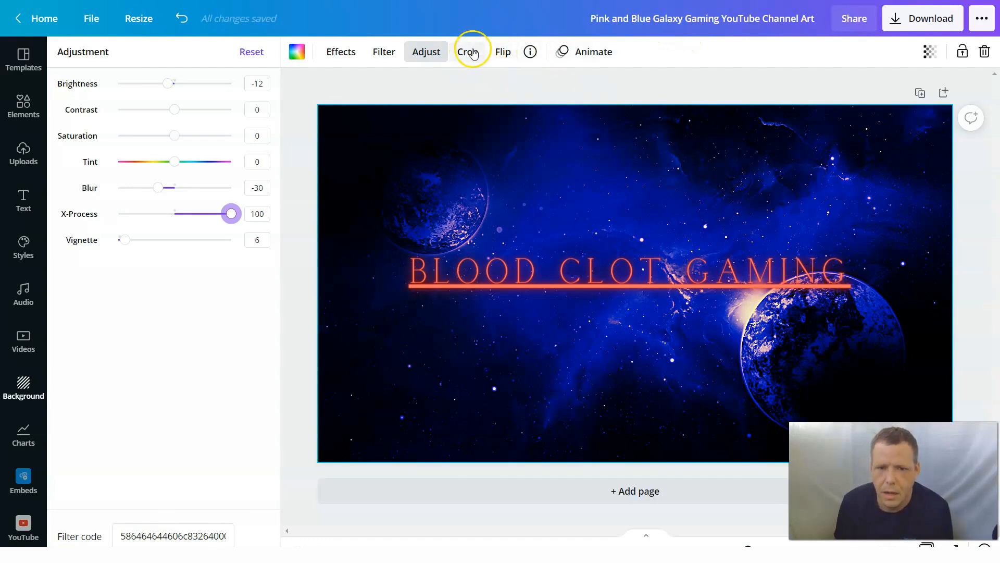
left_click(468, 52)
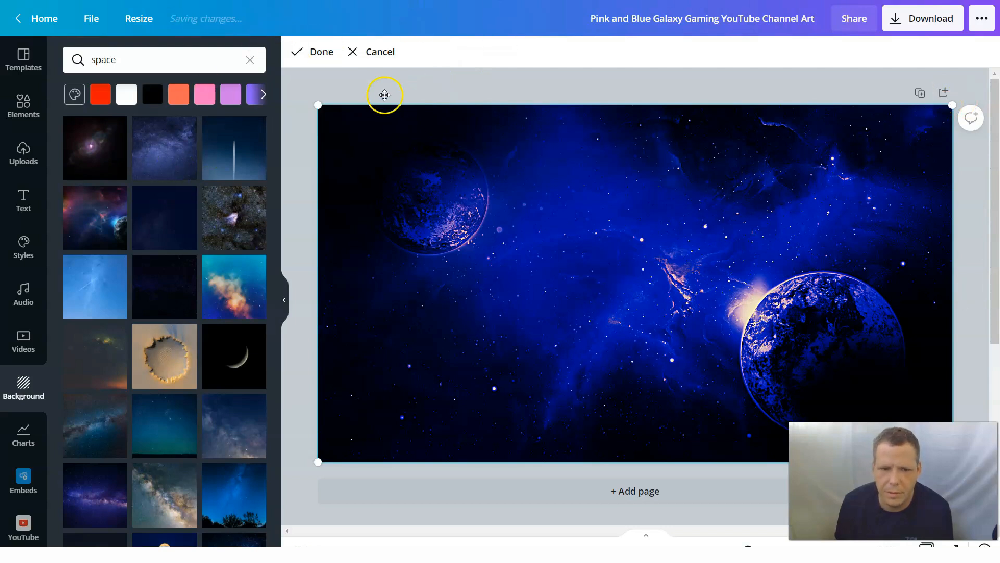
Step: Finish the crop, preview Photo Zoom and Photo Flow, and apply the Breathe page animation
left_click(383, 52)
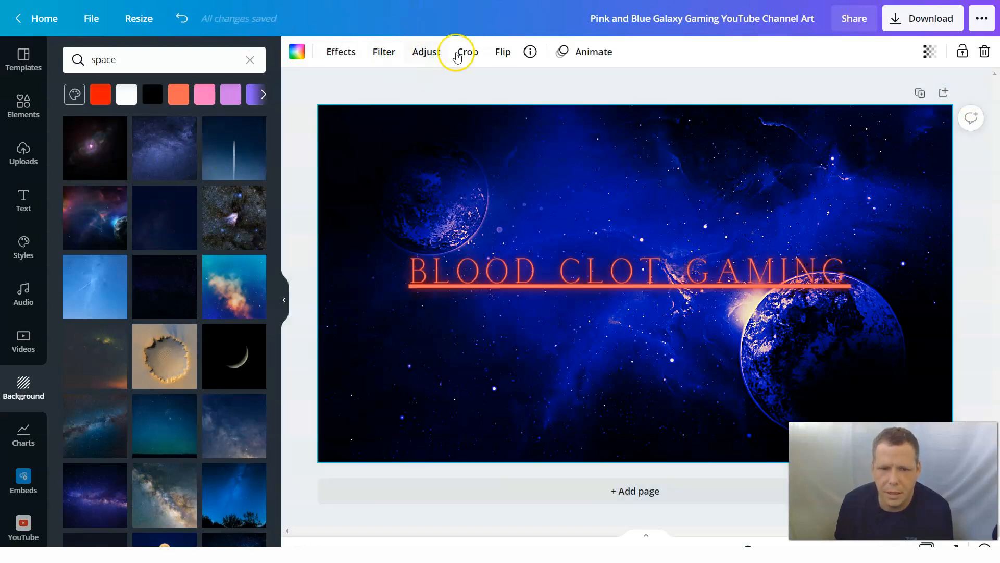
left_click(593, 52)
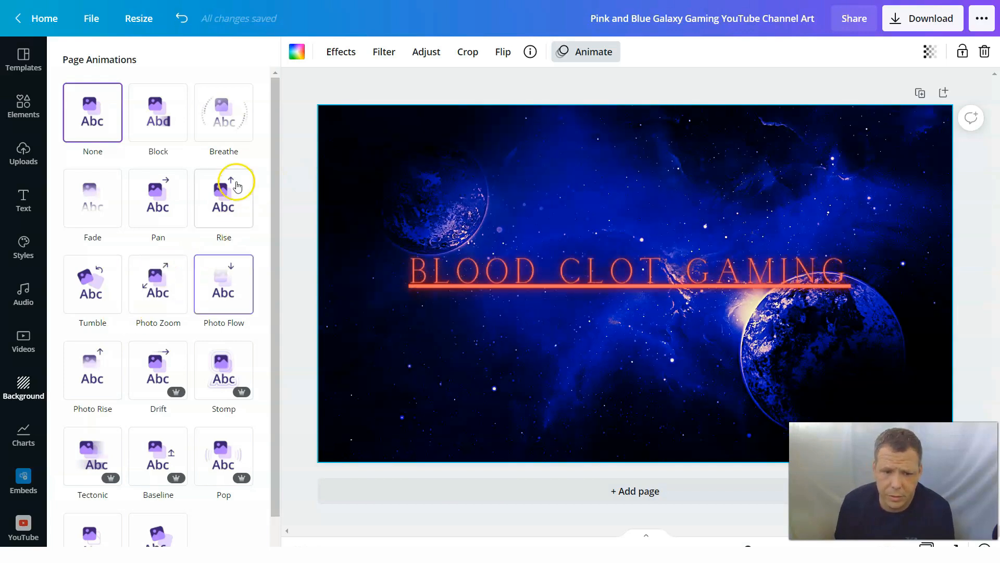
left_click(159, 289)
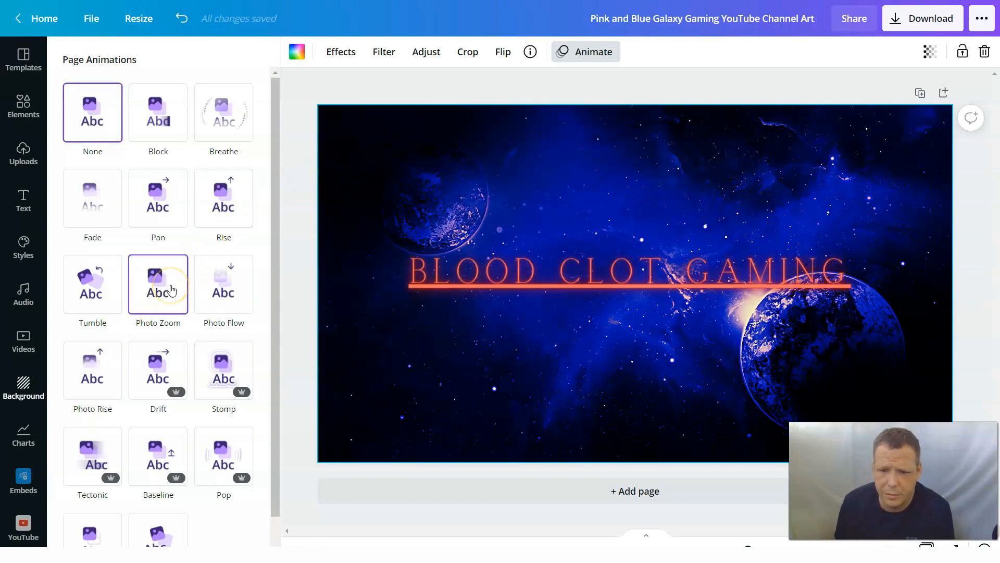
left_click(92, 288)
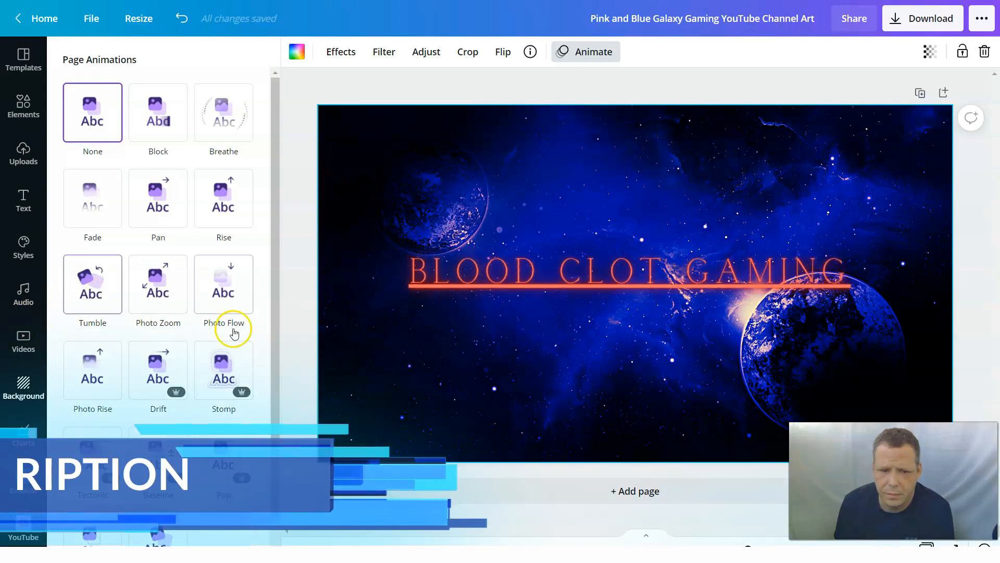
left_click(223, 288)
left_click(224, 117)
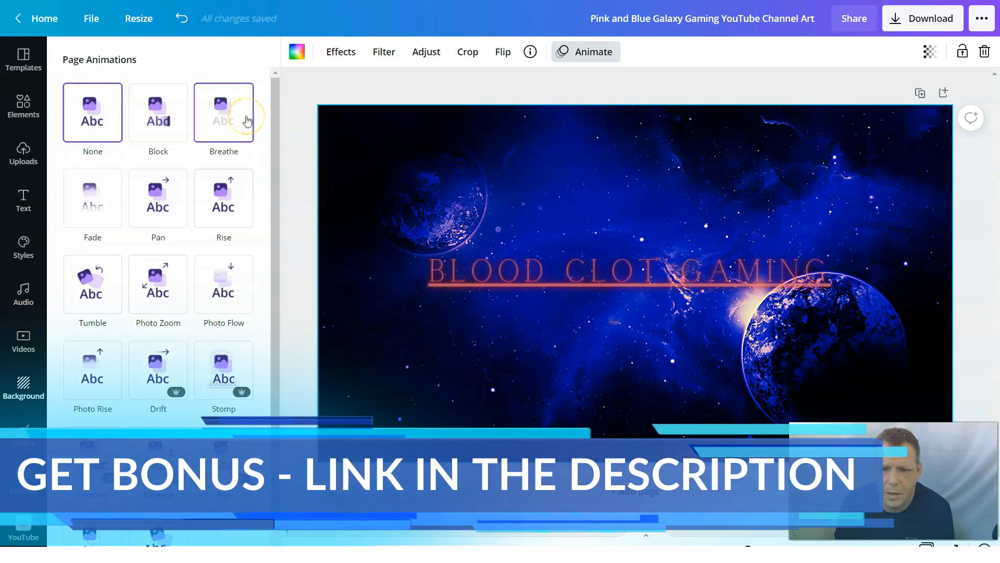
left_click(247, 120)
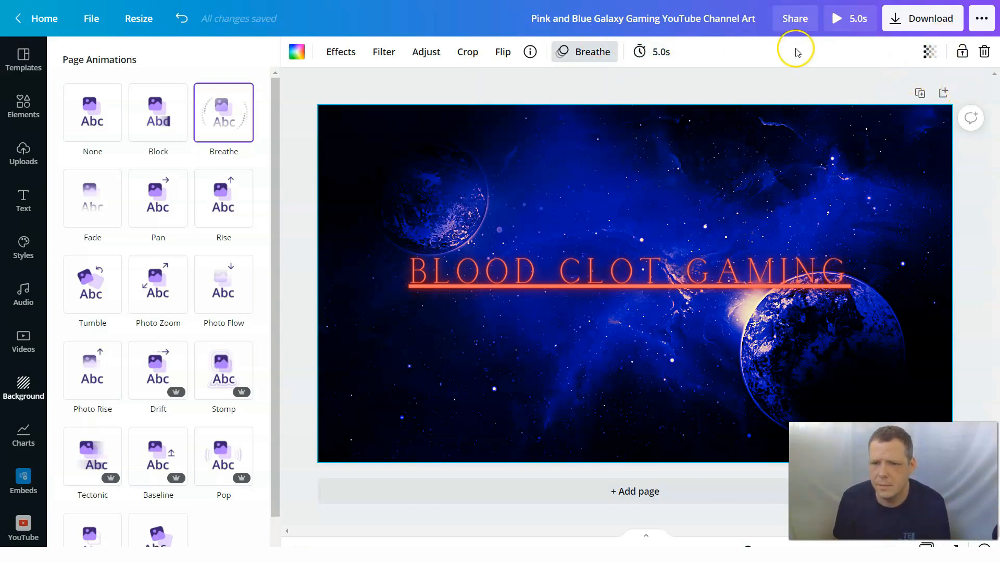
Step: Download the banner design as a PNG and dismiss the design-saved notice
left_click(950, 18)
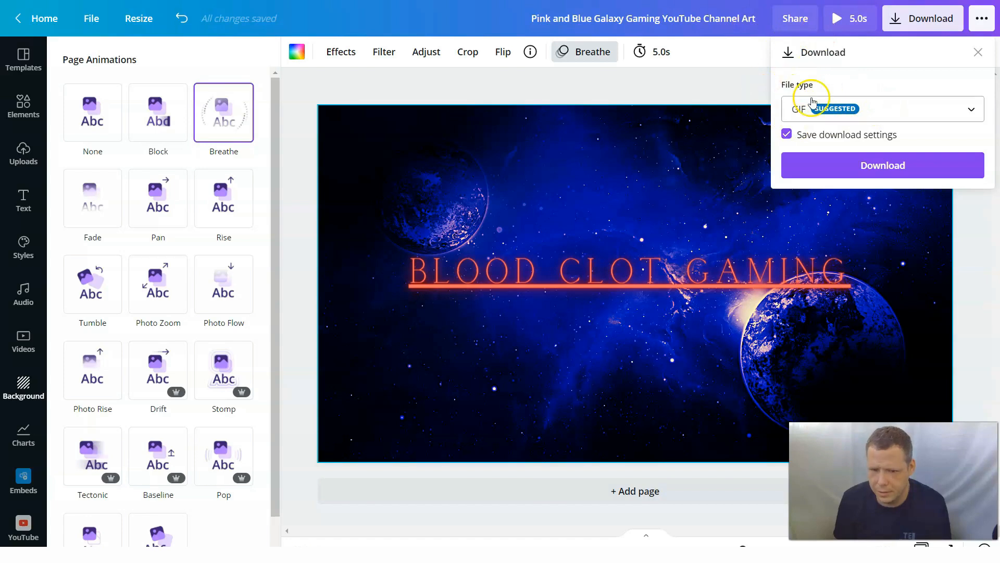
left_click(879, 117)
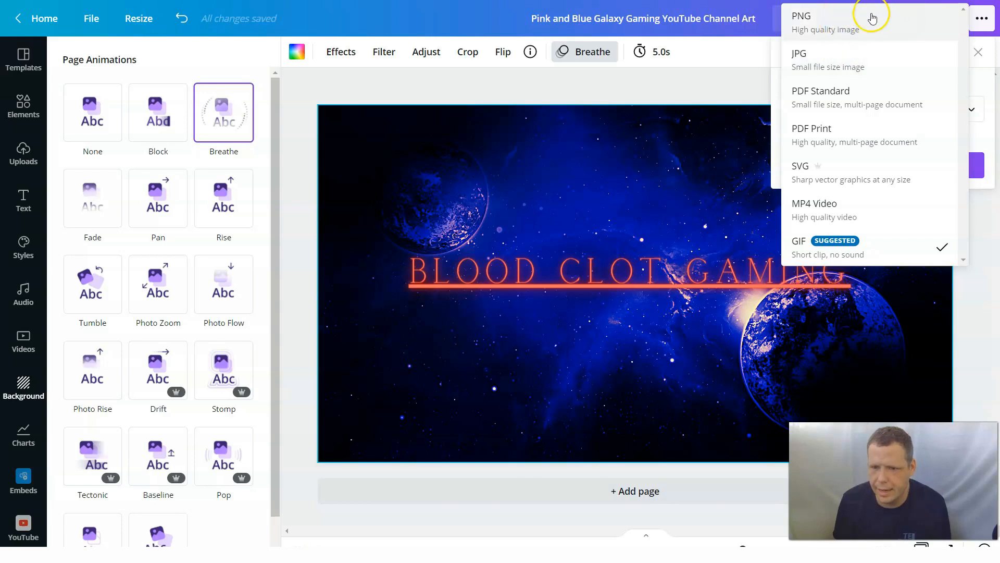
left_click(869, 21)
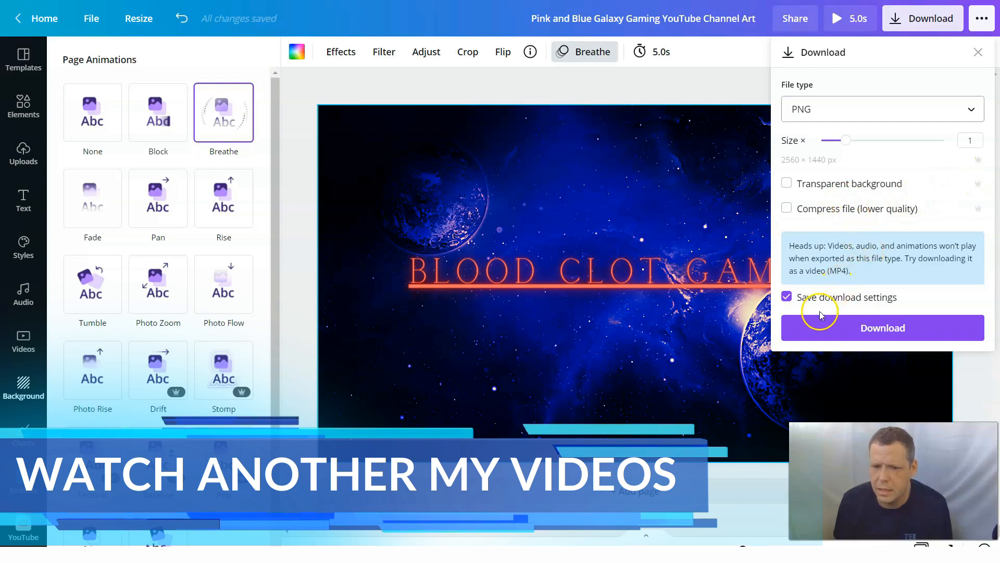
left_click(882, 328)
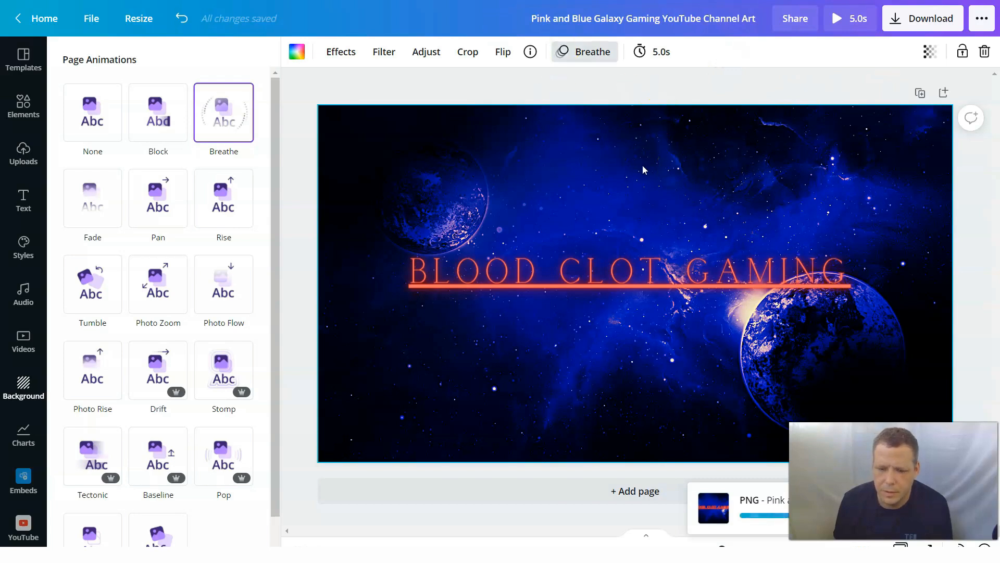
left_click(25, 529)
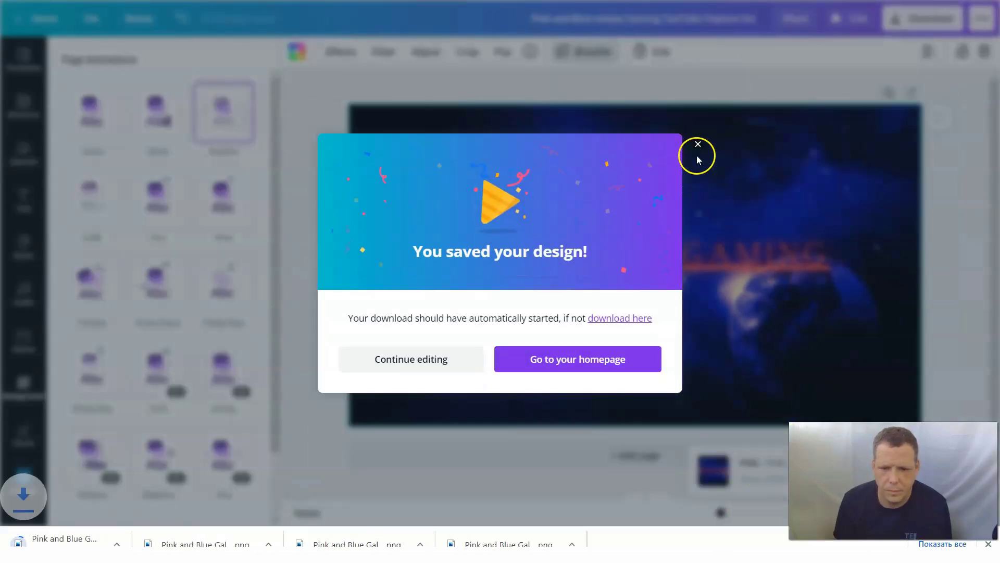
left_click(697, 147)
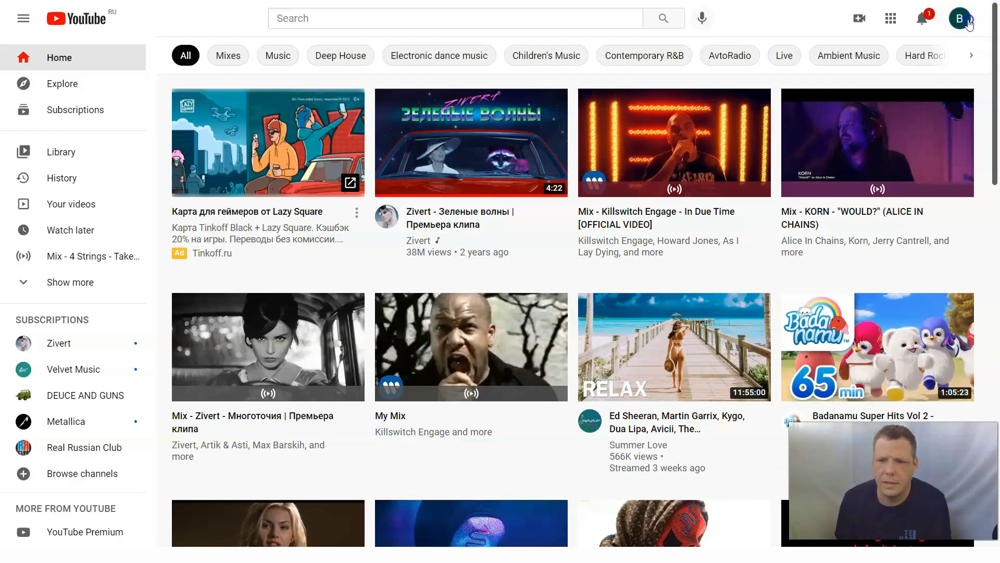
Step: Go from the YouTube account menu to the channel's own page
left_click(963, 19)
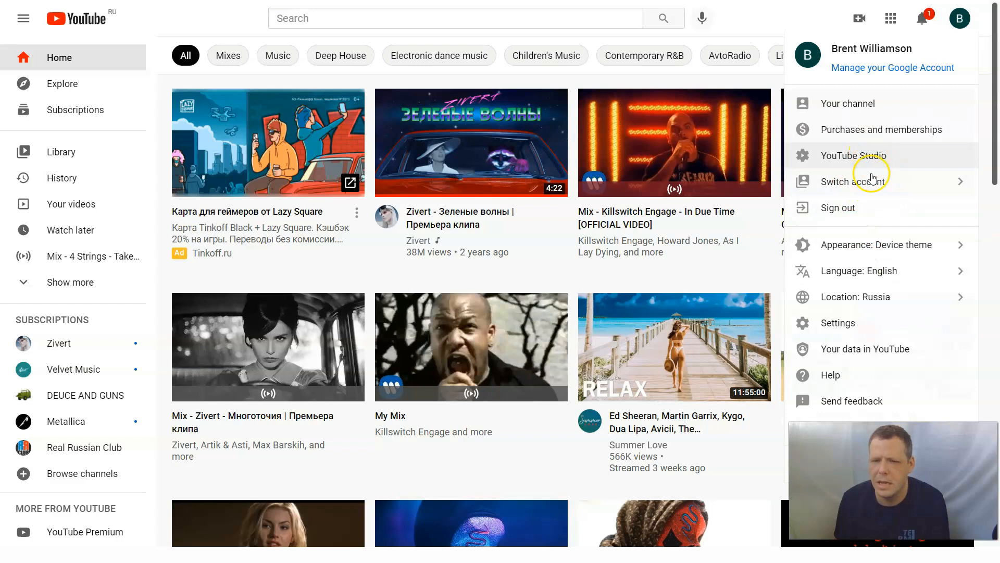
left_click(863, 104)
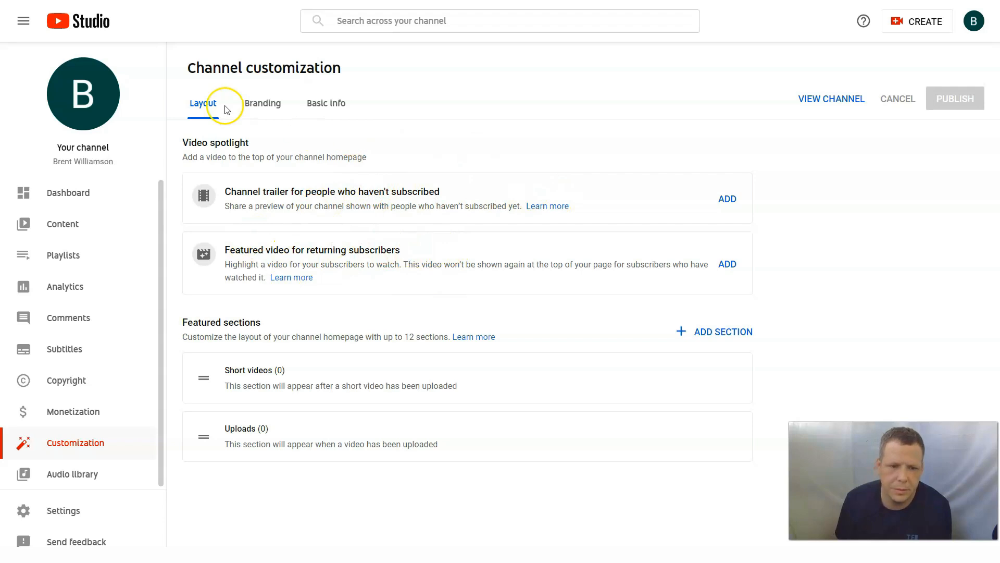
Step: Under Branding, upload the downloaded Pink and Blue Galaxy PNG as the banner image
left_click(262, 102)
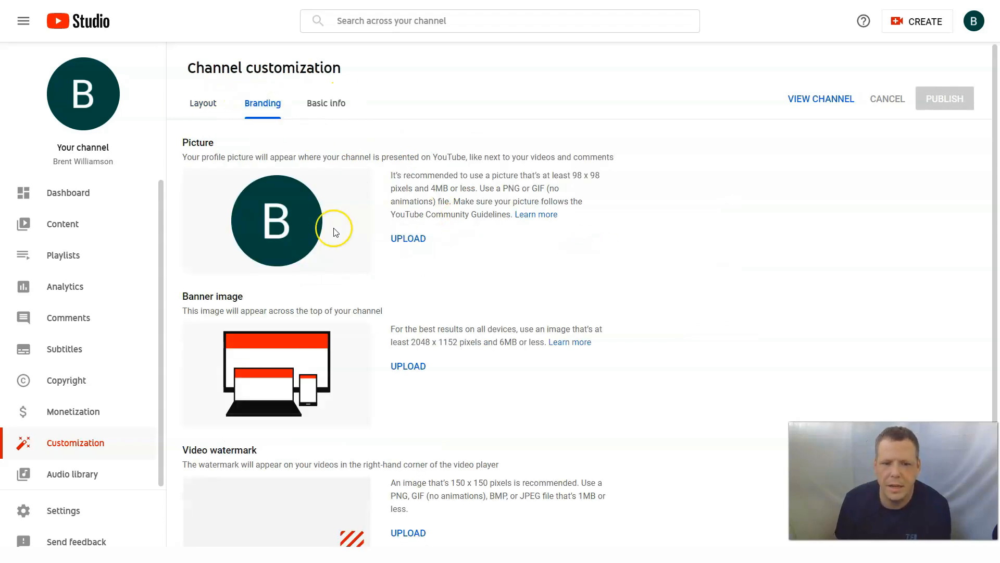
left_click_drag(190, 297, 269, 293)
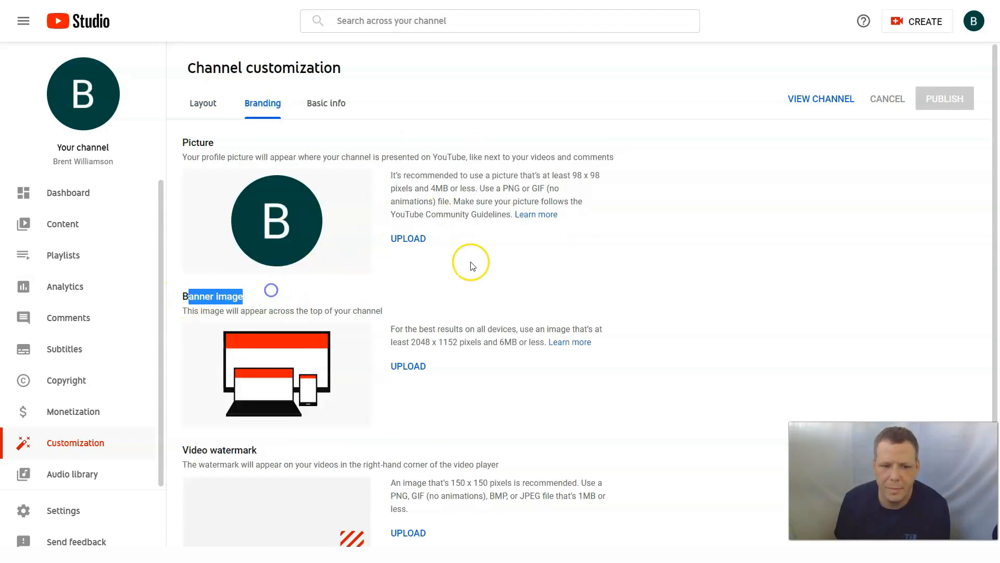
left_click(533, 387)
left_click(403, 366)
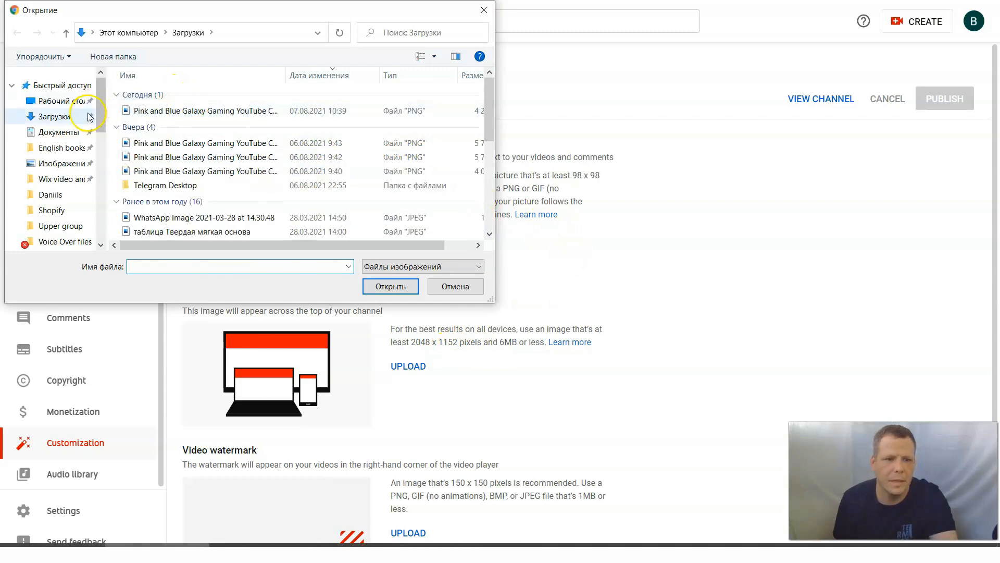
left_click(156, 95)
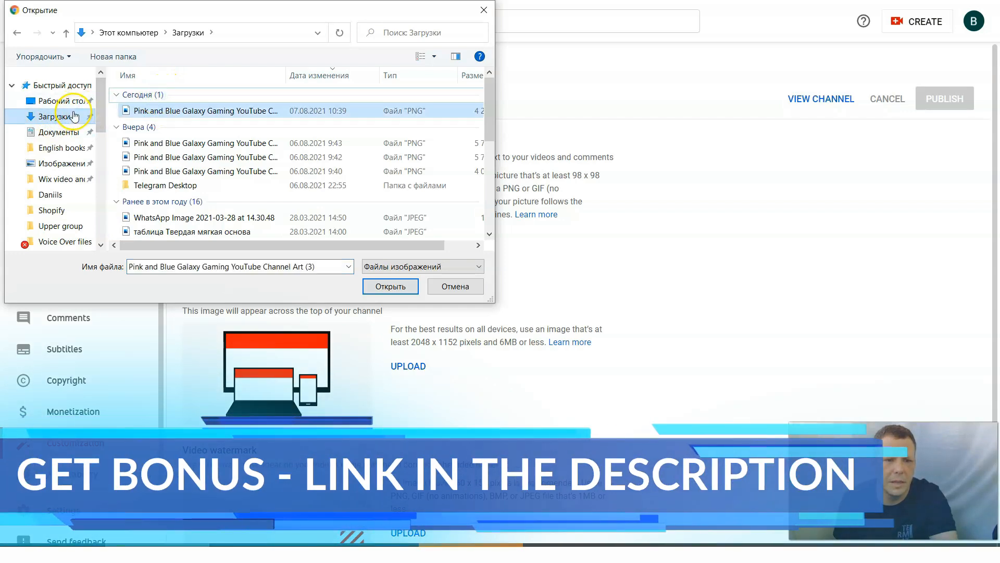
double_click(137, 110)
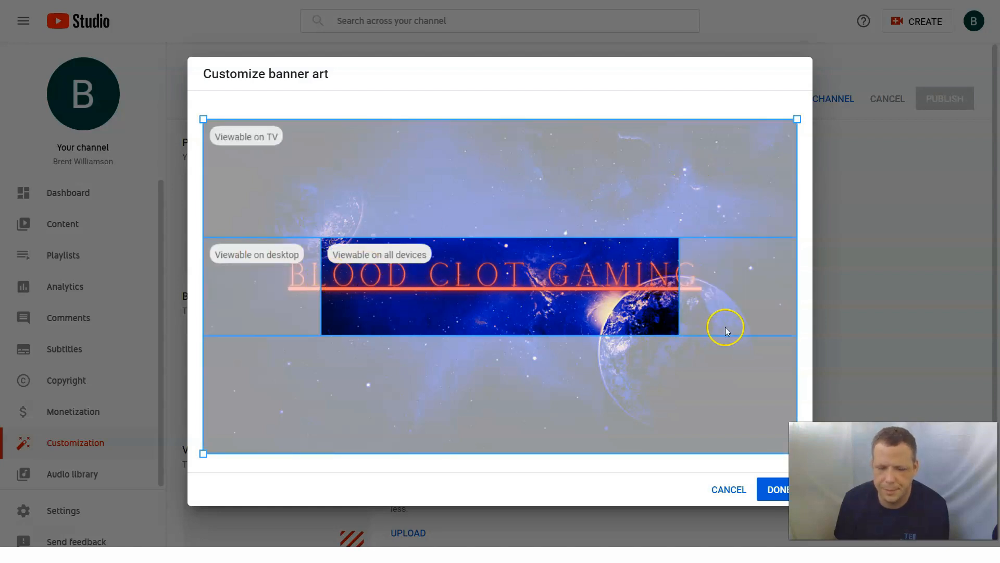
Step: Cancel the Customize banner art dialog without applying the crop
left_click(728, 489)
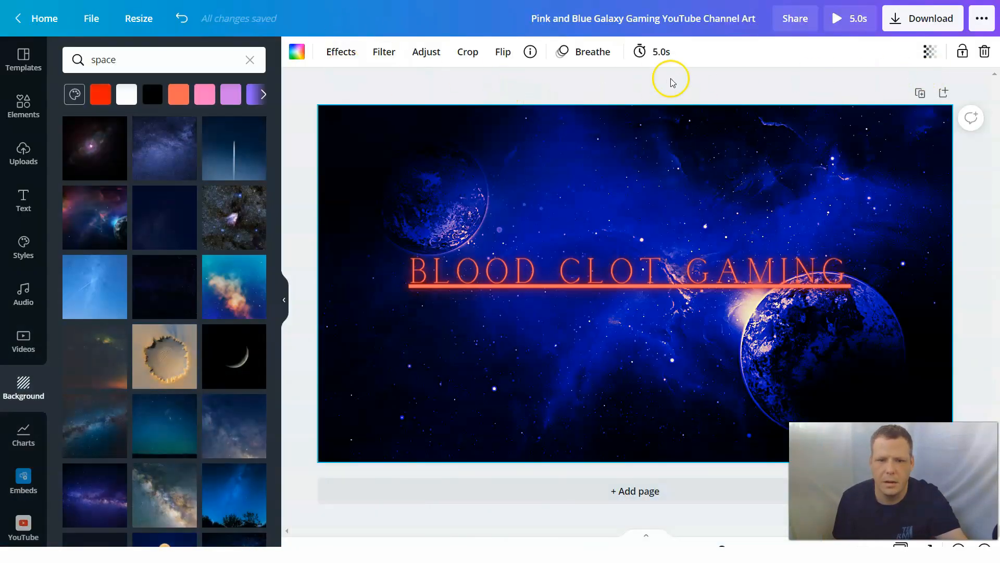
Step: Reduce the BLOOD CLOT GAMING title from size 104 toward 86, keeping it on one line
left_click(612, 288)
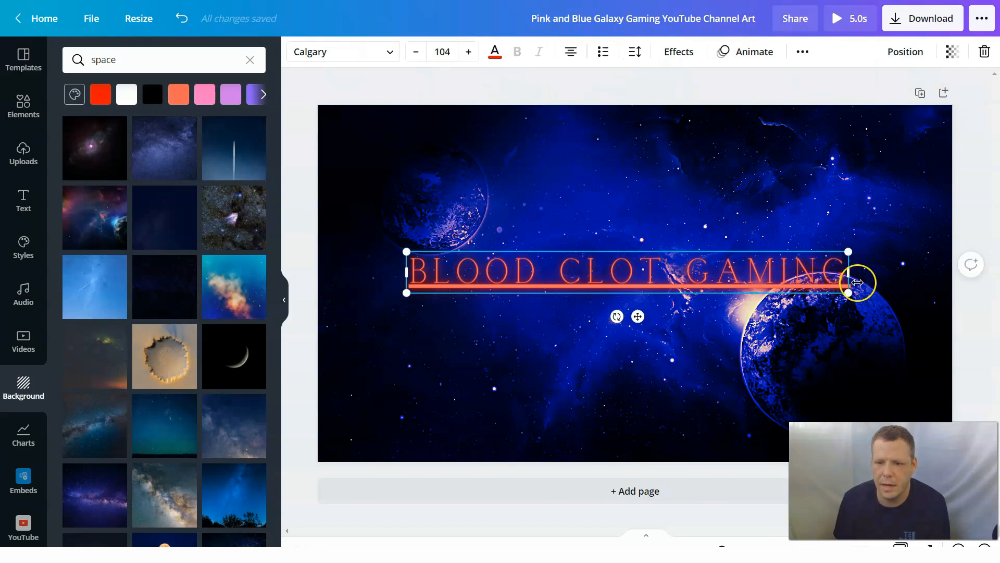
left_click_drag(848, 272, 865, 272)
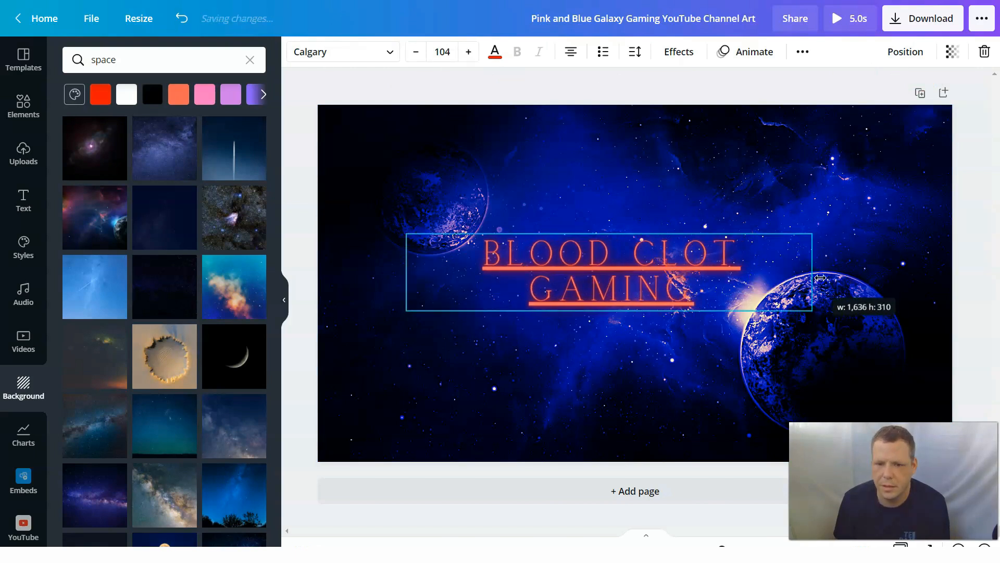
left_click(416, 51)
left_click(416, 51)
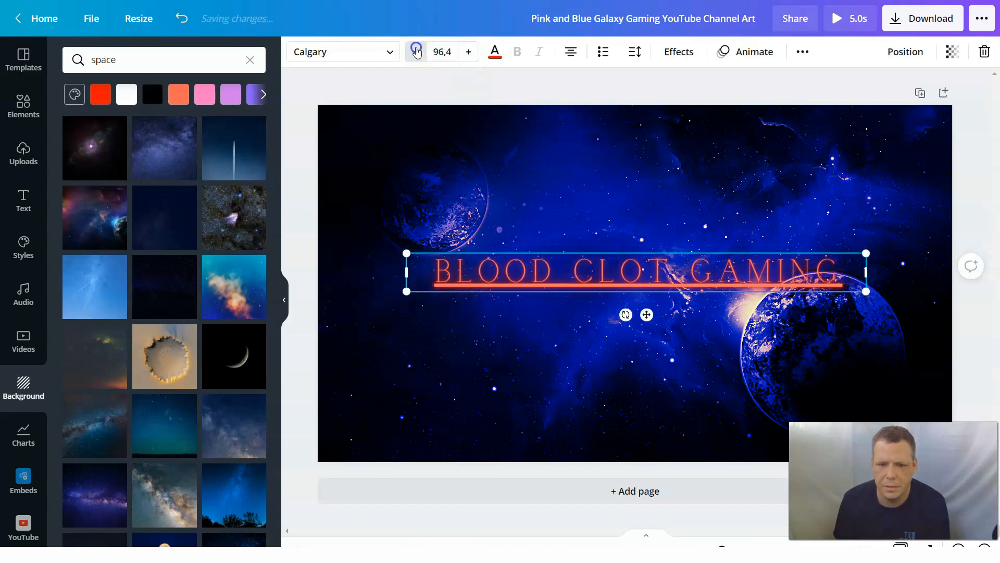
left_click(416, 51)
Step: Finish the title at size 86.4 and download the banner again as a PNG
left_click(416, 51)
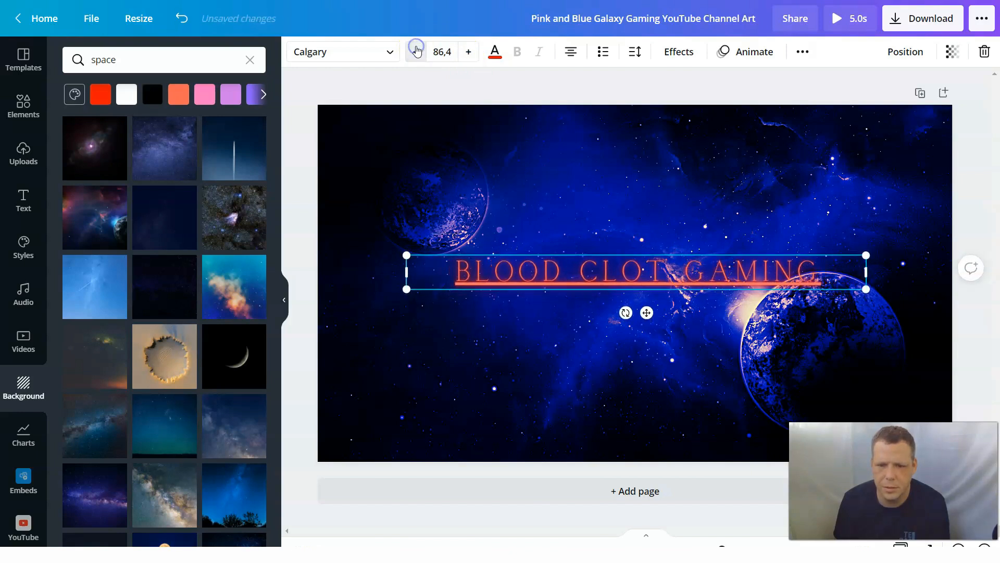
left_click(922, 18)
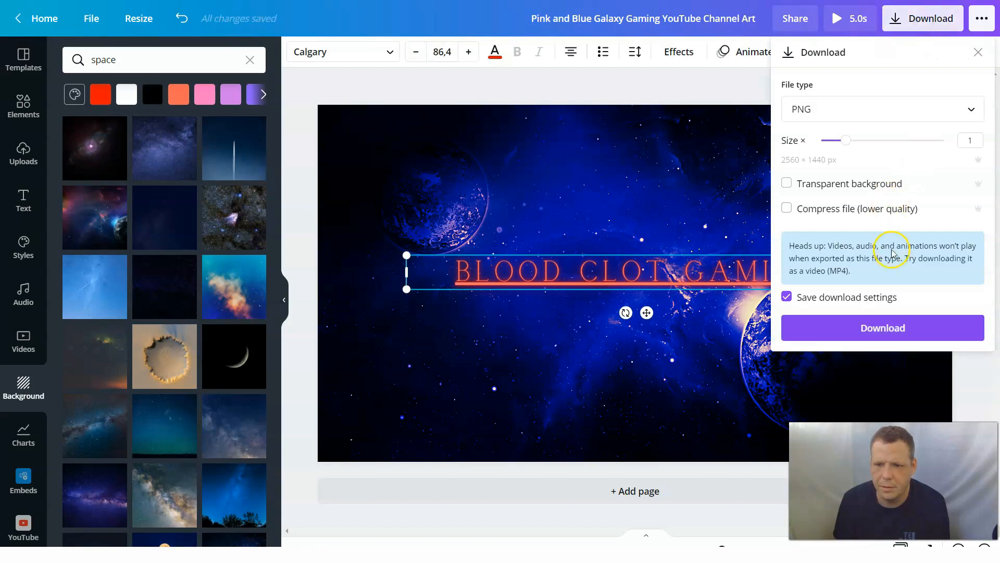
left_click(885, 328)
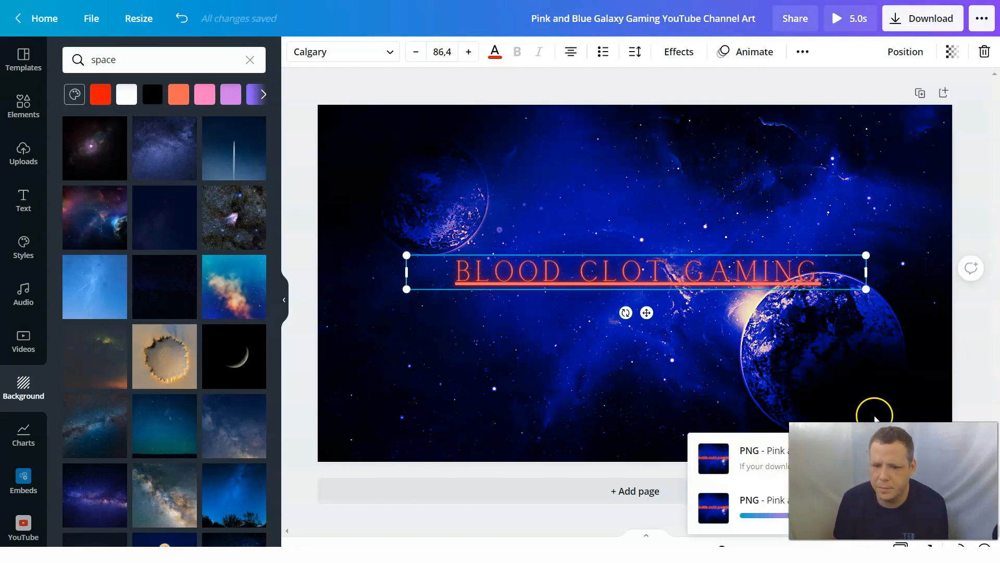
mouse_move(828, 422)
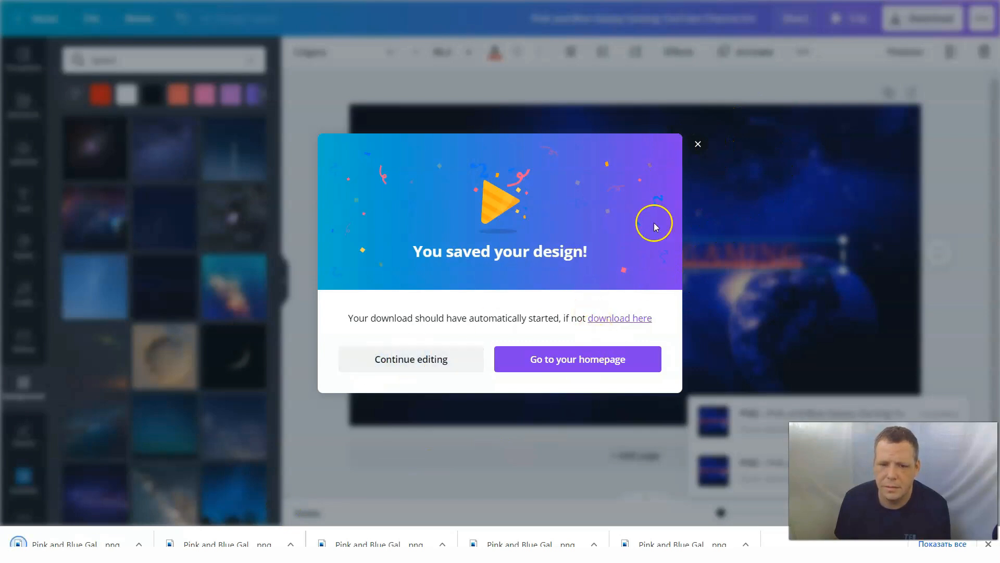
left_click(698, 145)
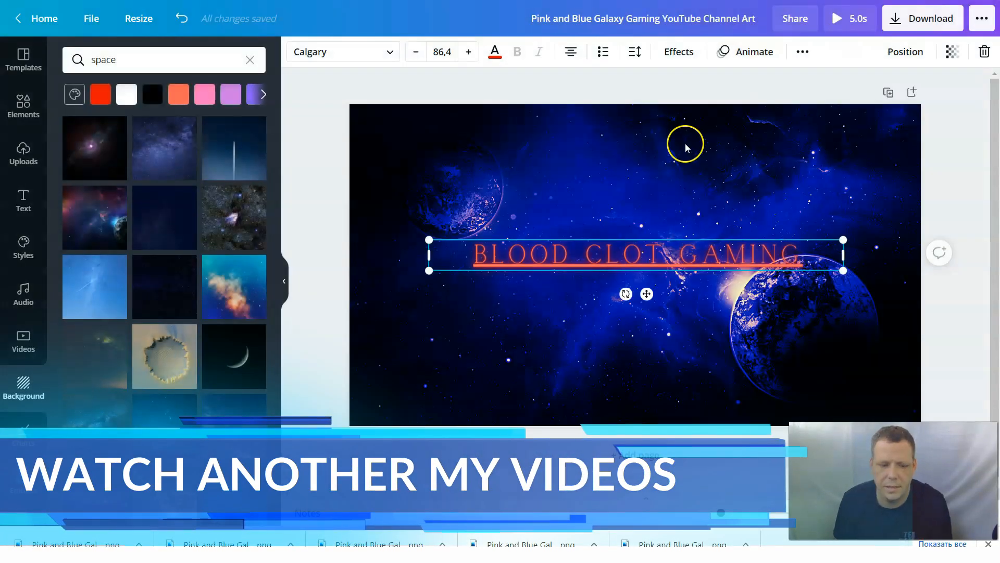
Step: Go to the YouTube channel, enter Customize Channel and show the Branding settings
key("ctrl+Tab")
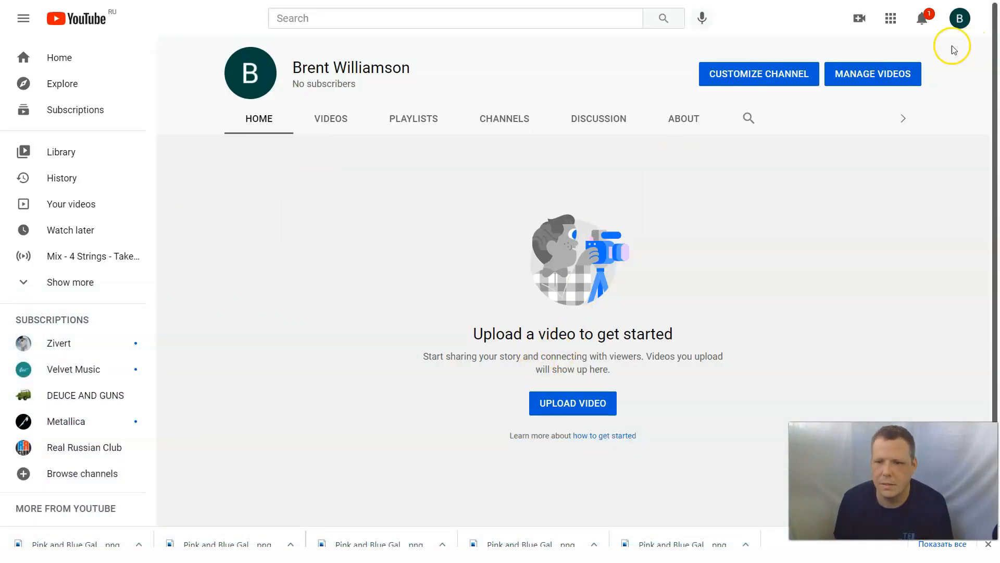
left_click(762, 74)
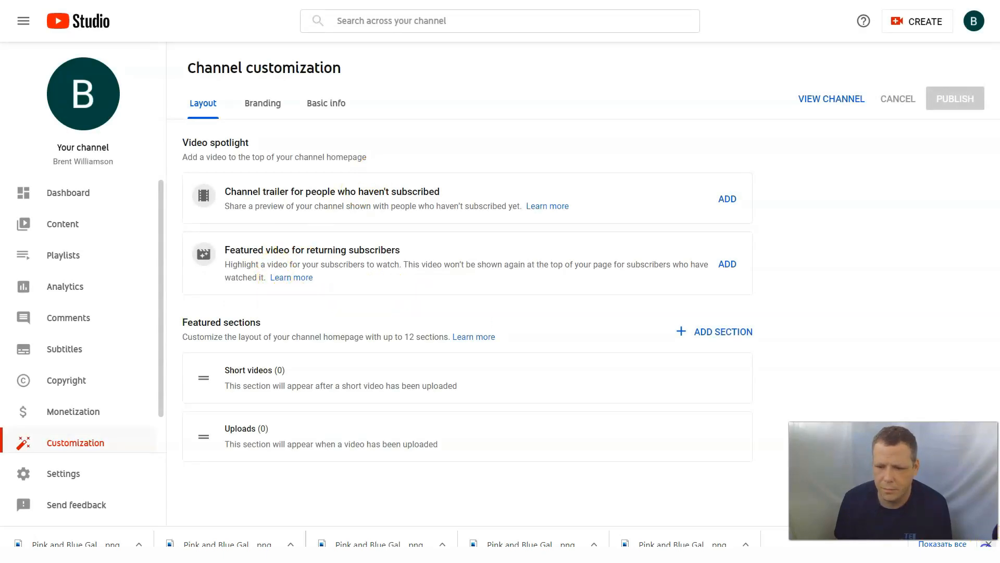
left_click(988, 545)
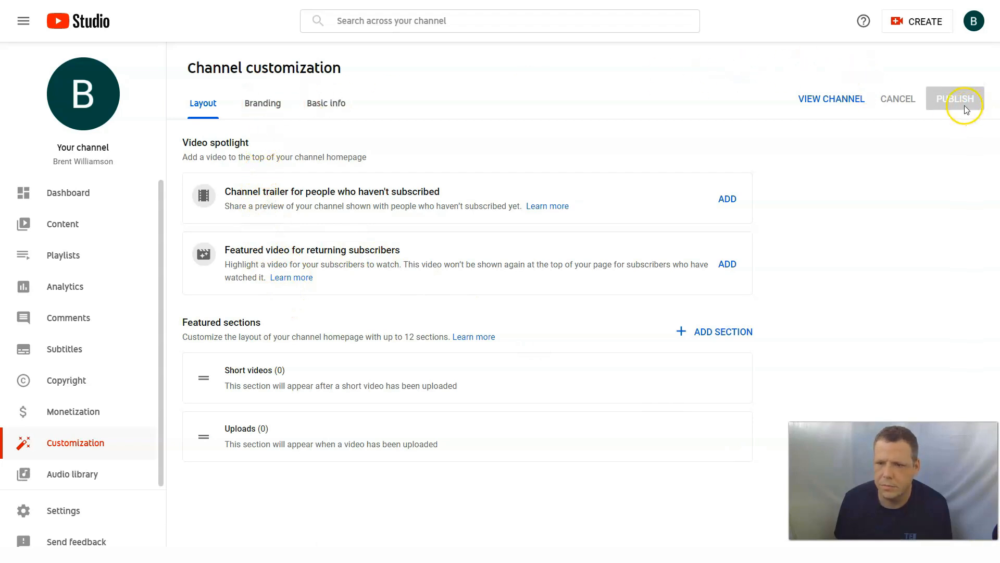
left_click(263, 102)
Step: Upload the newest Pink and Blue Galaxy PNG as the banner with its default crop
left_click(414, 366)
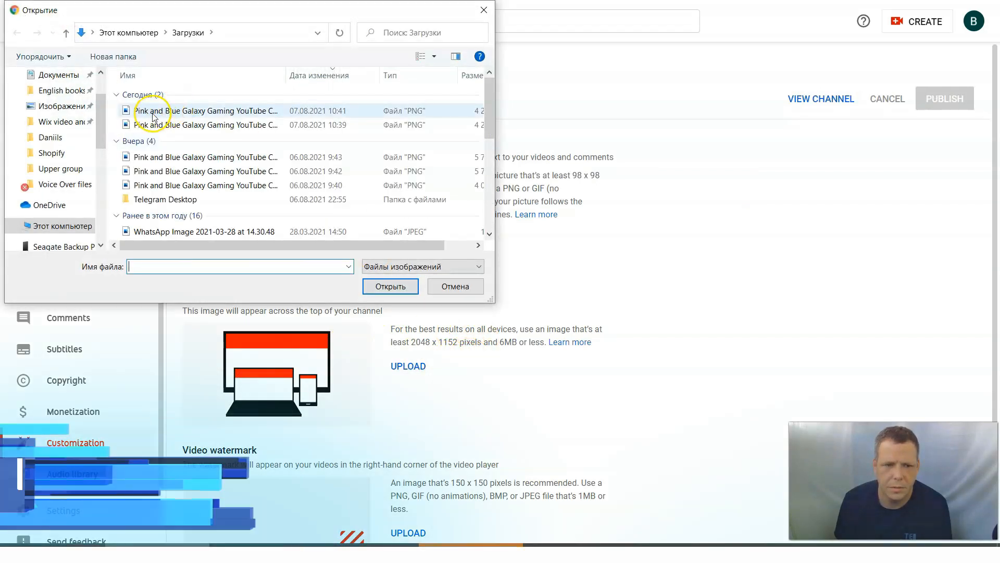
left_click(156, 111)
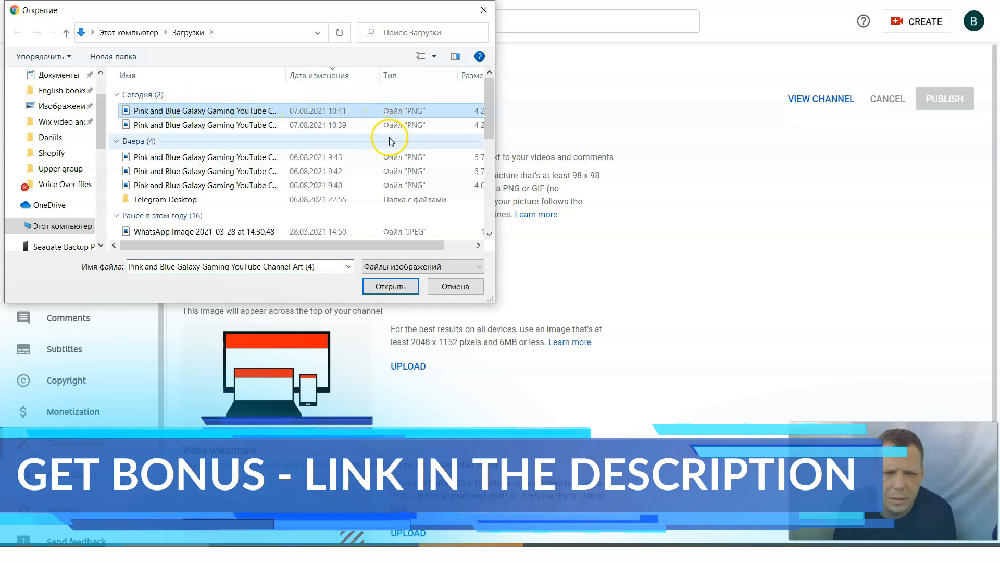
left_click(390, 286)
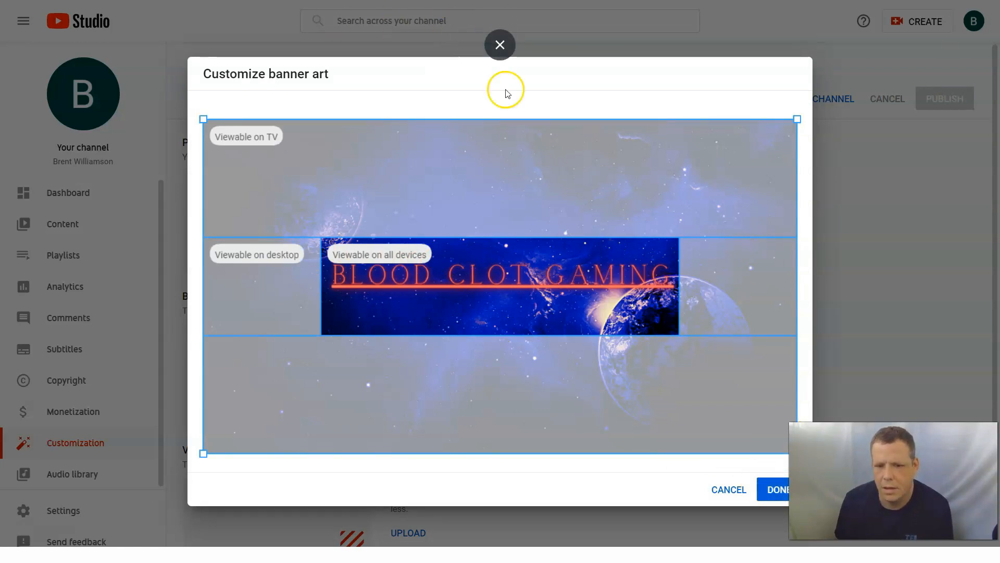
left_click(774, 490)
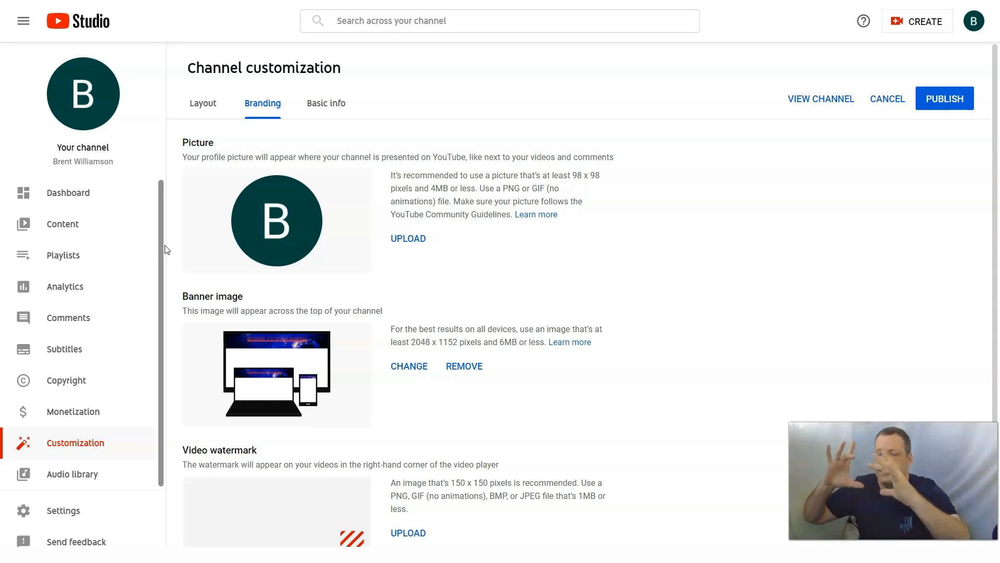
Step: Leave the pending banner, visit the channel's CHANNELS tab, and return to Branding
left_click(210, 257)
left_click(59, 221)
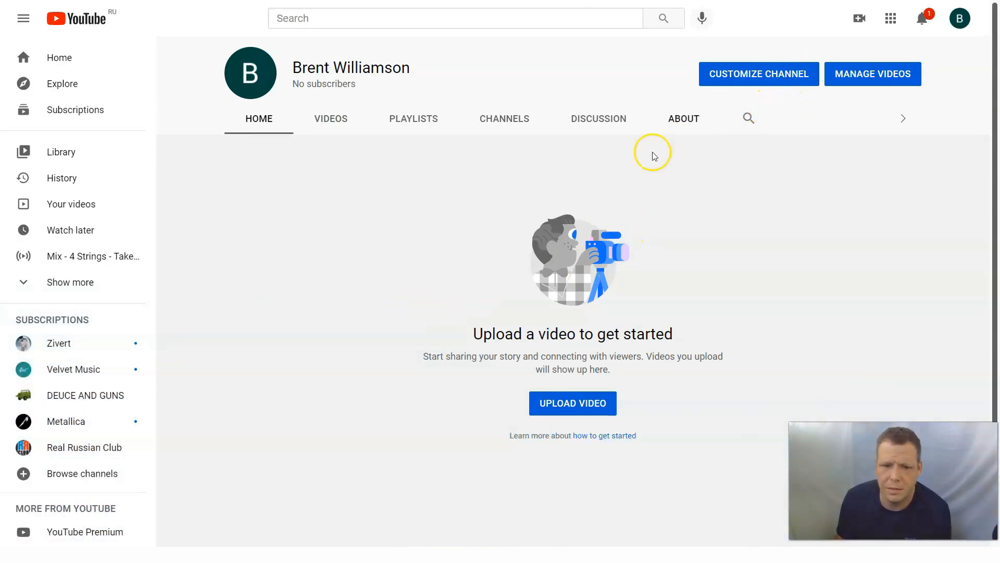
left_click(504, 118)
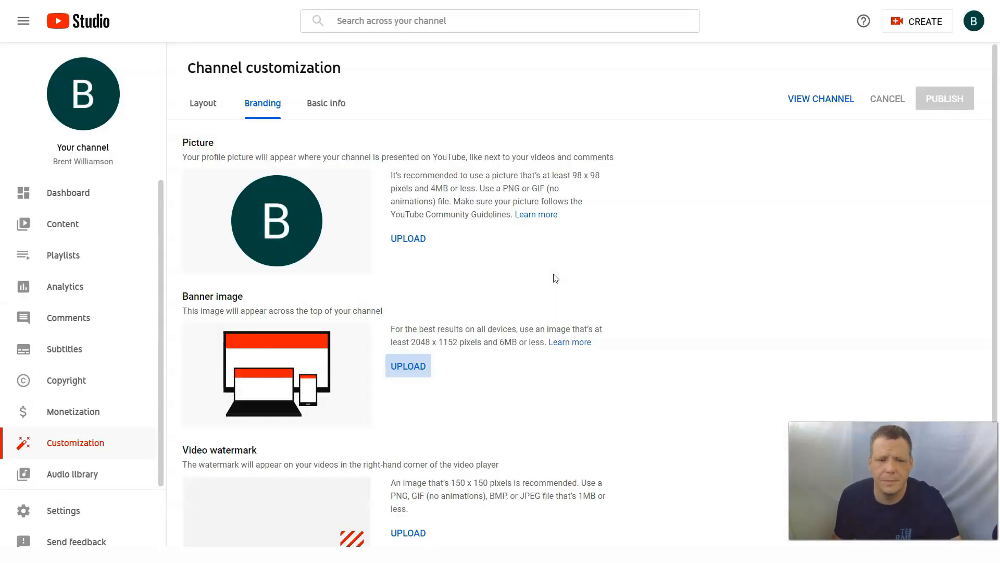
Step: Switch browser tabs back to the Canva editor with the banner design
key("ctrl+Tab")
key("ctrl+Tab")
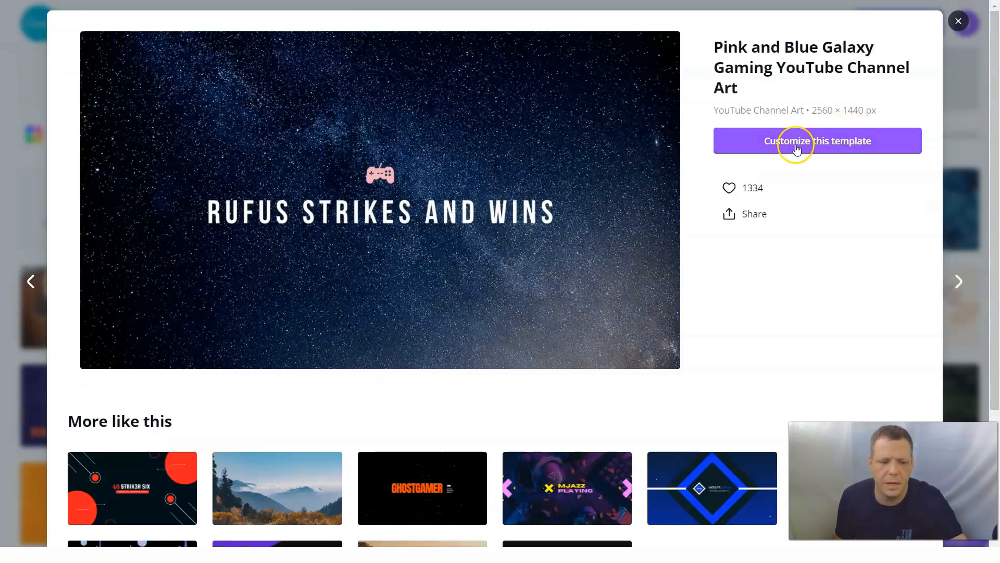
key("ctrl+Tab")
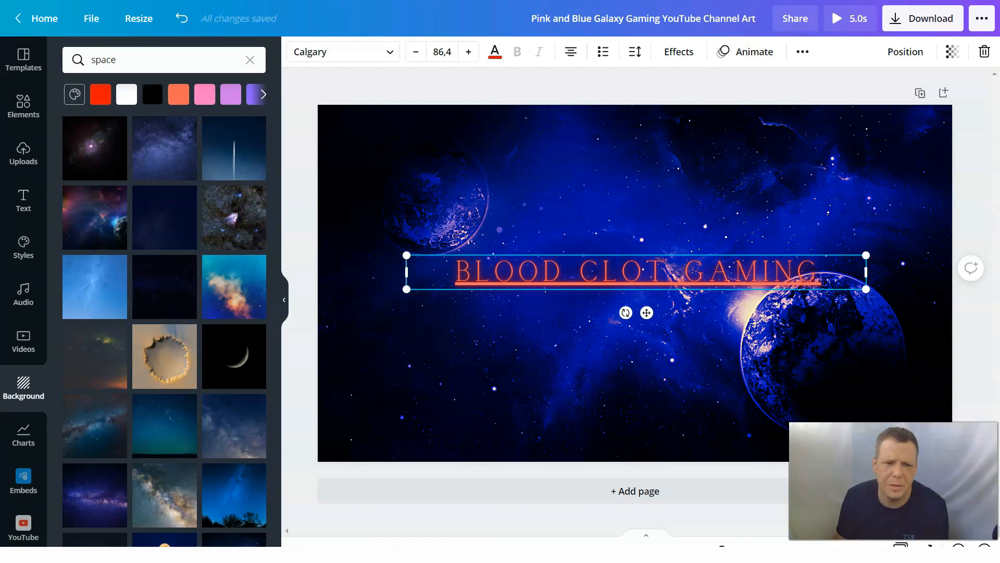
Step: Add a body text box below the title and clear it for the 'WE LOVE TO GAME... ADD US ON FACEBOOK' tagline
left_click(23, 201)
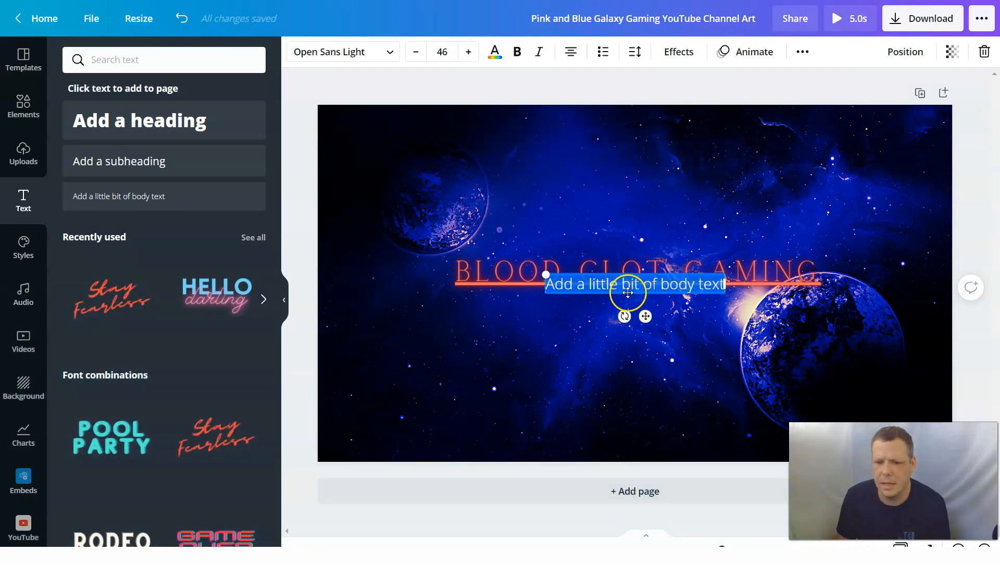
left_click_drag(628, 291, 639, 357)
key("BackSpace")
type("WE L")
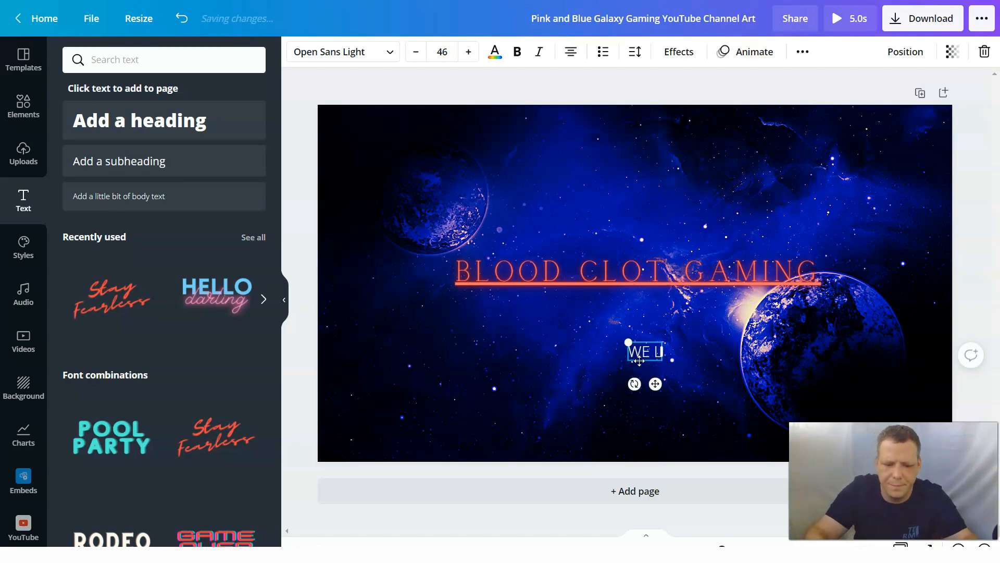
type("OVE TO")
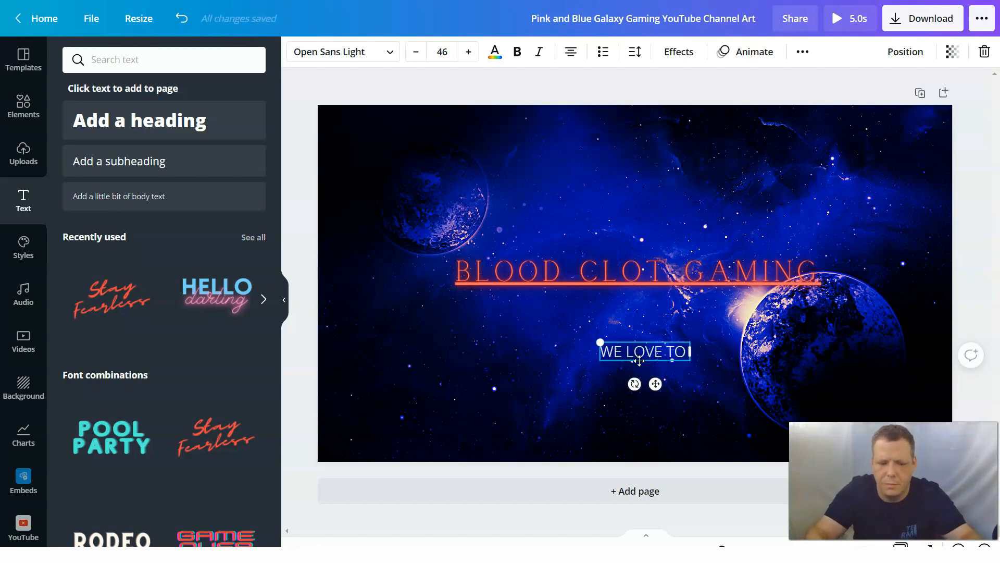
type(" GAME ABD ")
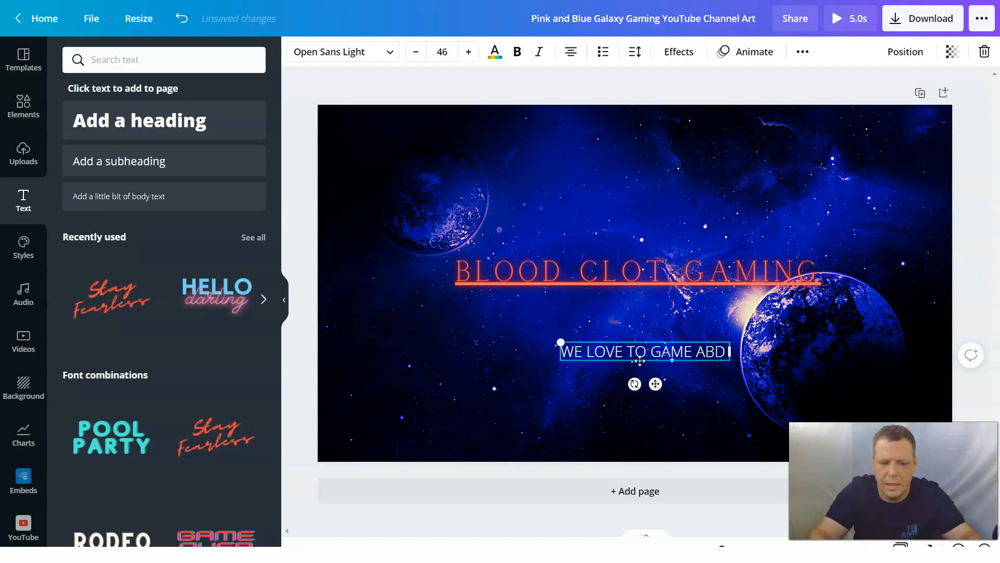
type("B RING")
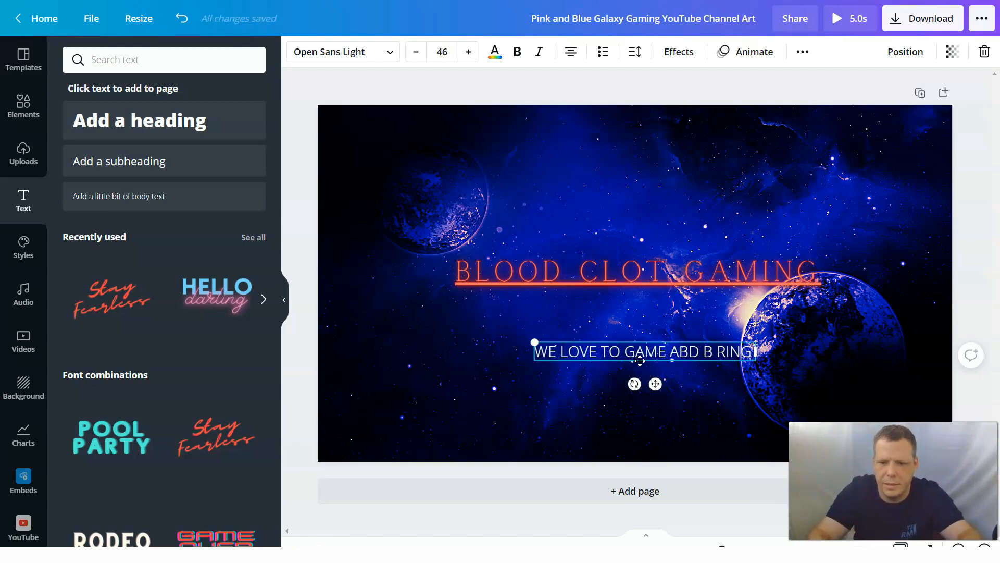
type(" YOU THE AC")
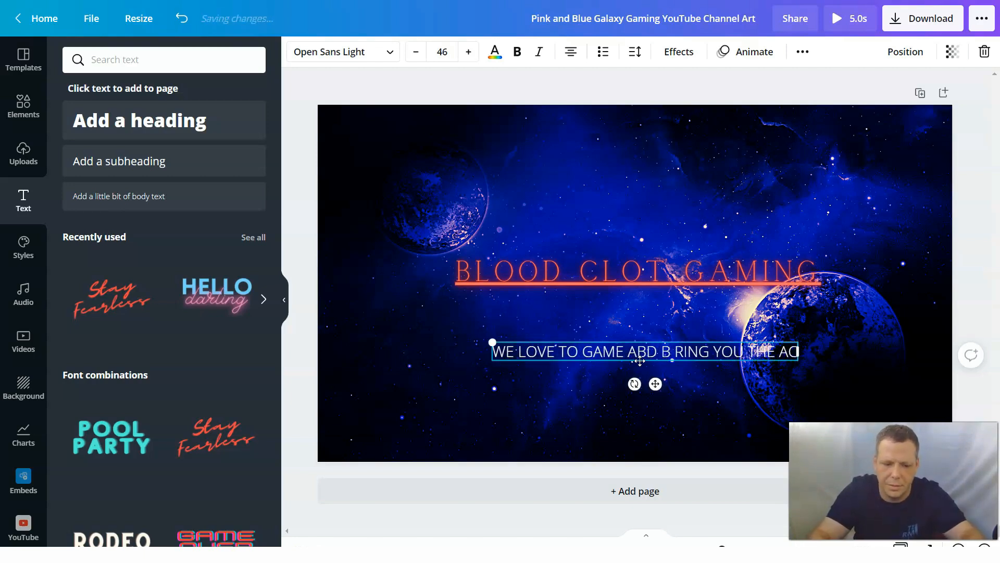
type("TION")
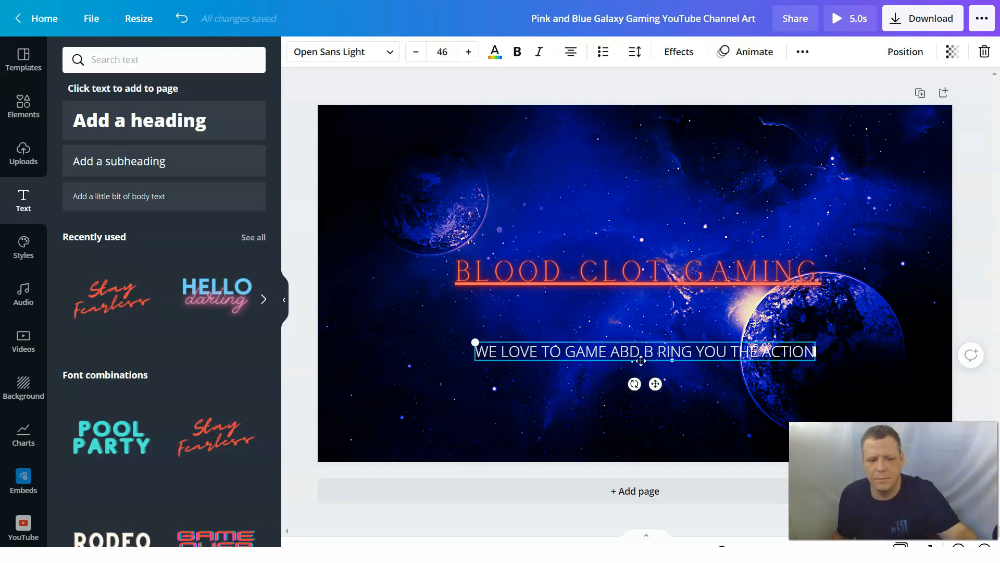
type("! ADD")
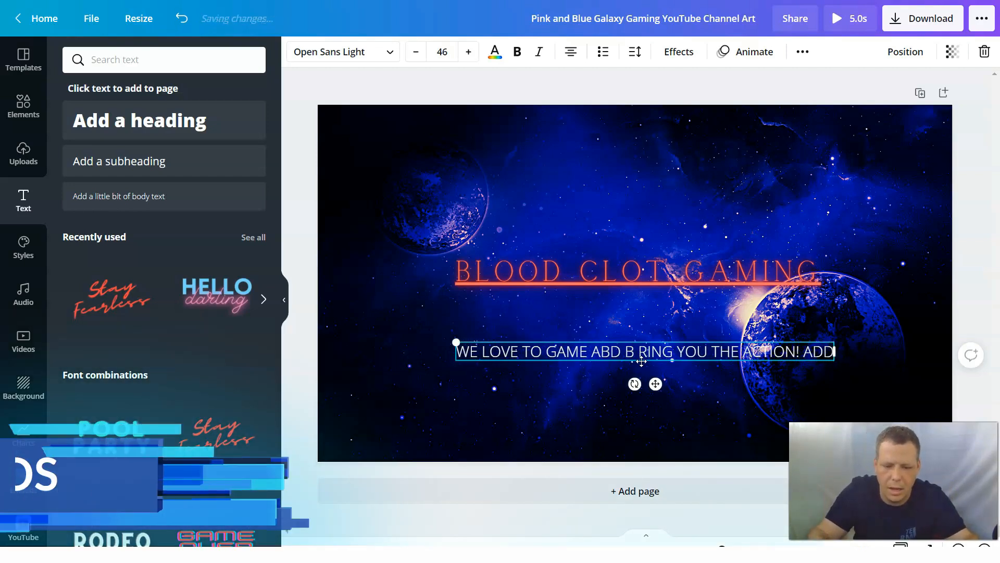
type(" US ON FA")
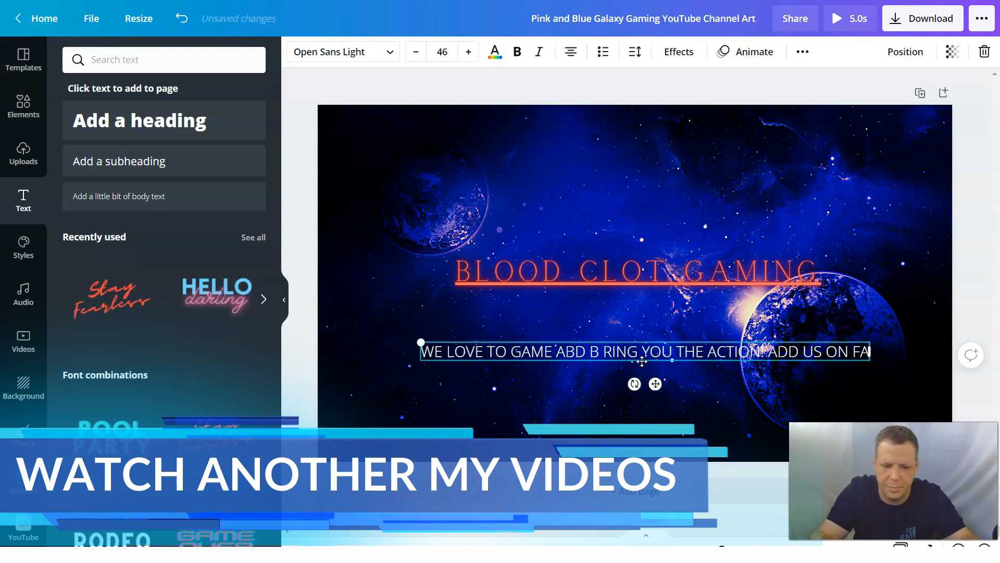
type("CEBOOK")
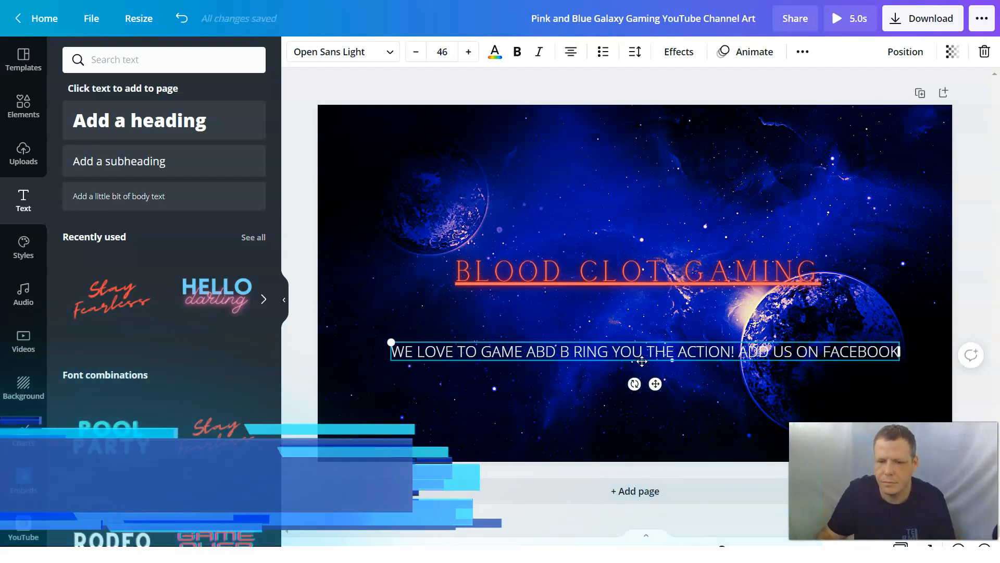
Step: Search the Elements library for GAMING and pull a controller graphic onto the banner
left_click(726, 225)
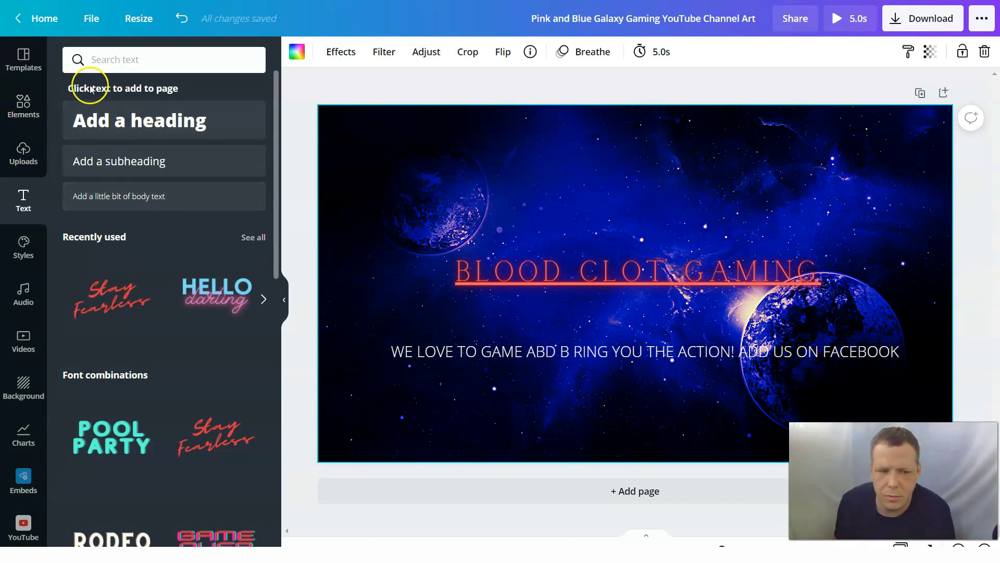
left_click(23, 105)
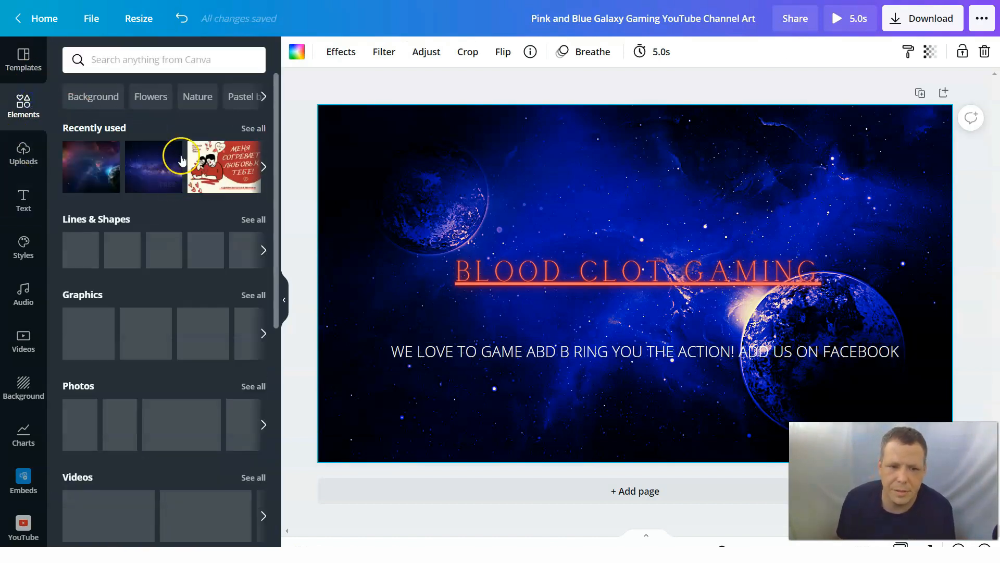
left_click(200, 60)
type("GAM")
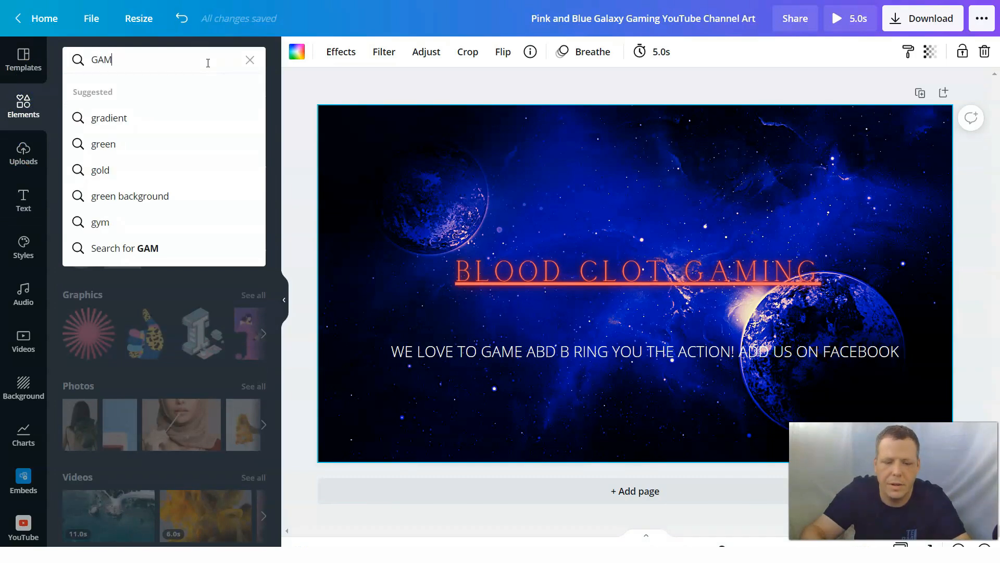
type("ING")
key("Return")
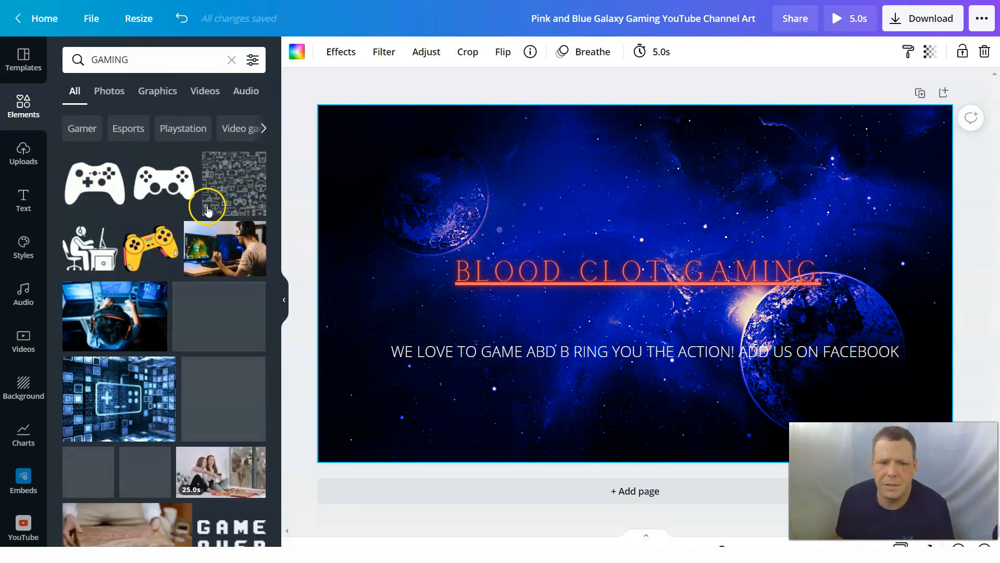
left_click_drag(163, 183, 840, 244)
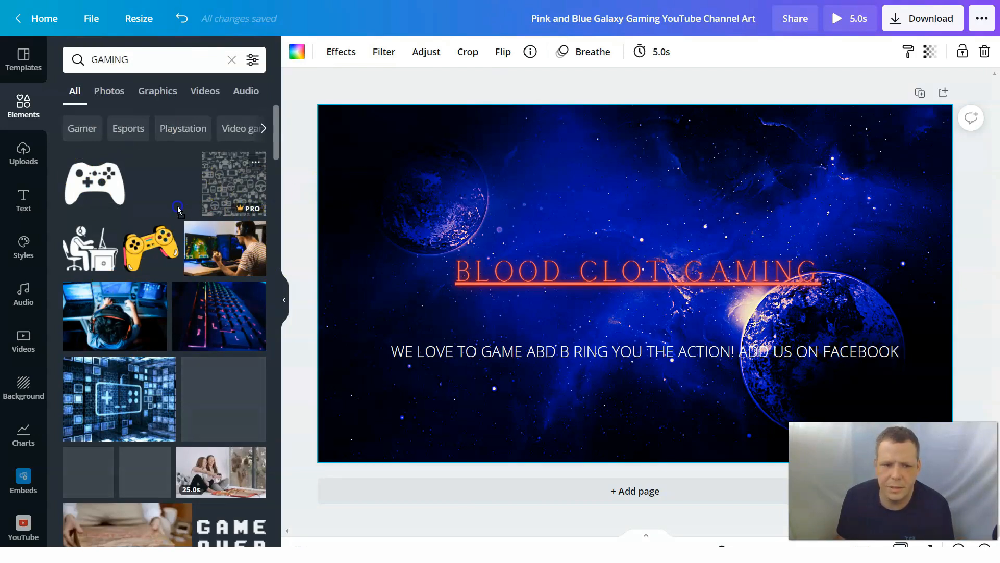
left_click_drag(88, 186, 645, 215)
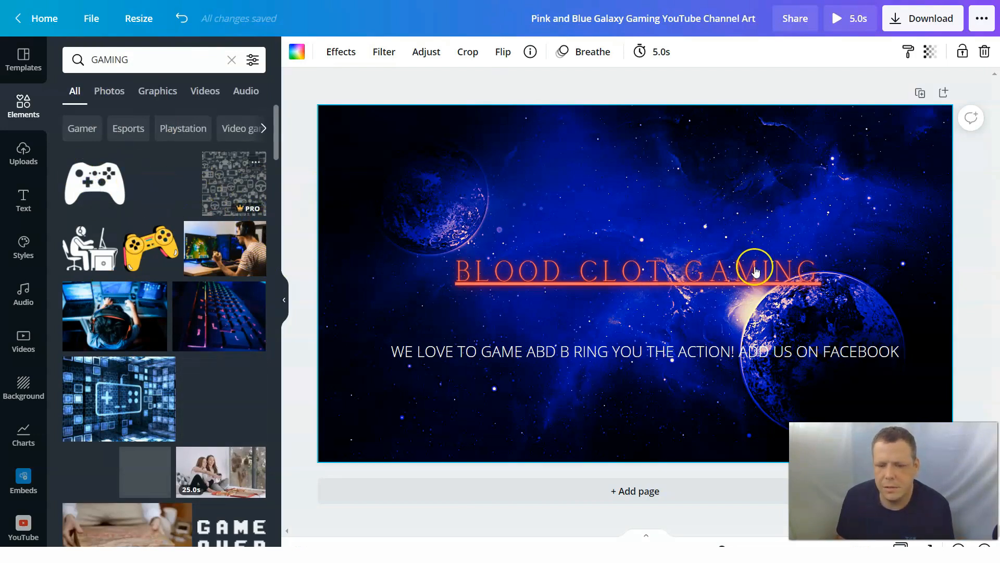
scroll(90, 385, "down", 4)
scroll(180, 384, "down", 4)
scroll(245, 387, "down", 3)
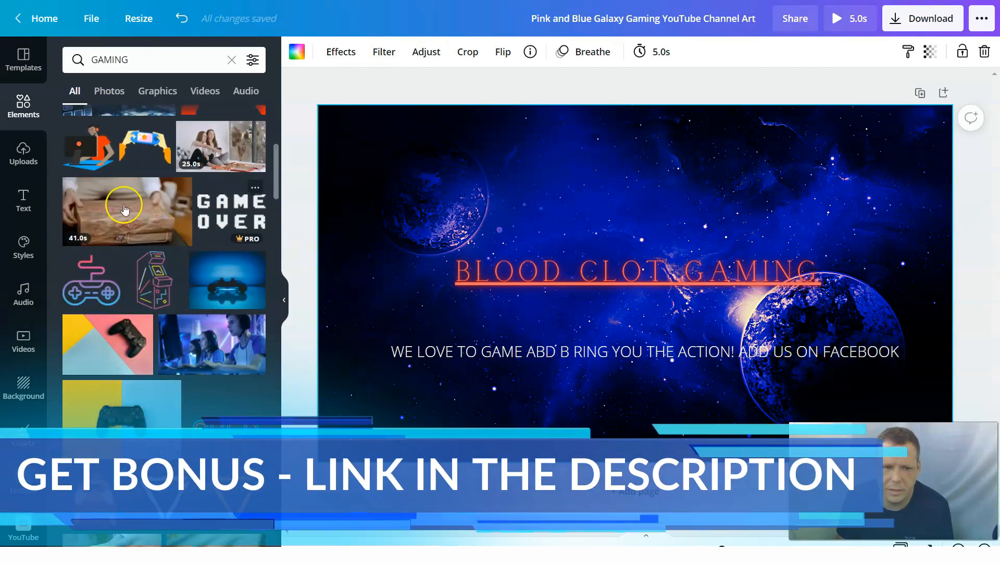
scroll(156, 235, "up", 8)
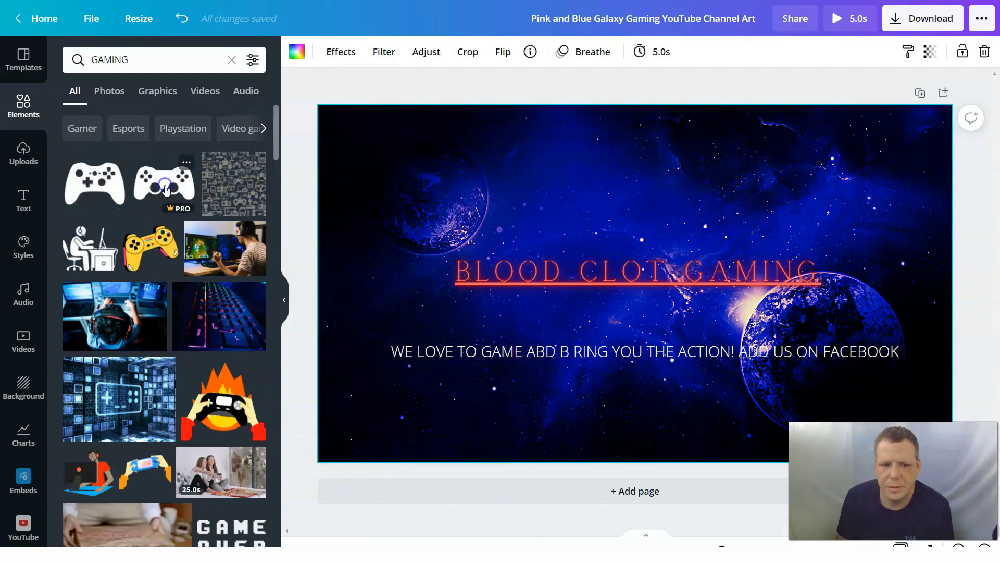
Step: Add the controller graphic, shrink it to a small icon and place it after the title
left_click(164, 185)
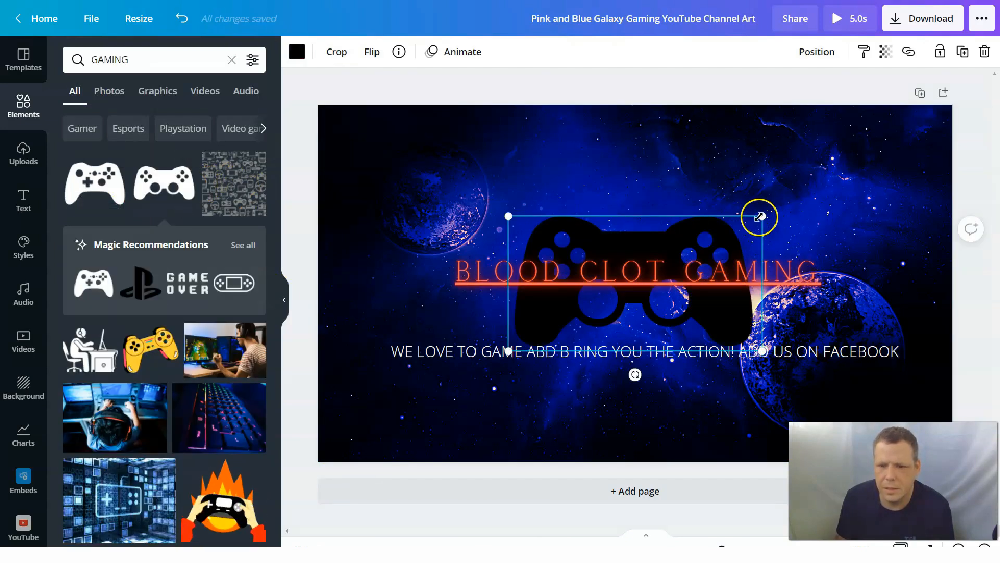
left_click_drag(647, 291, 516, 344)
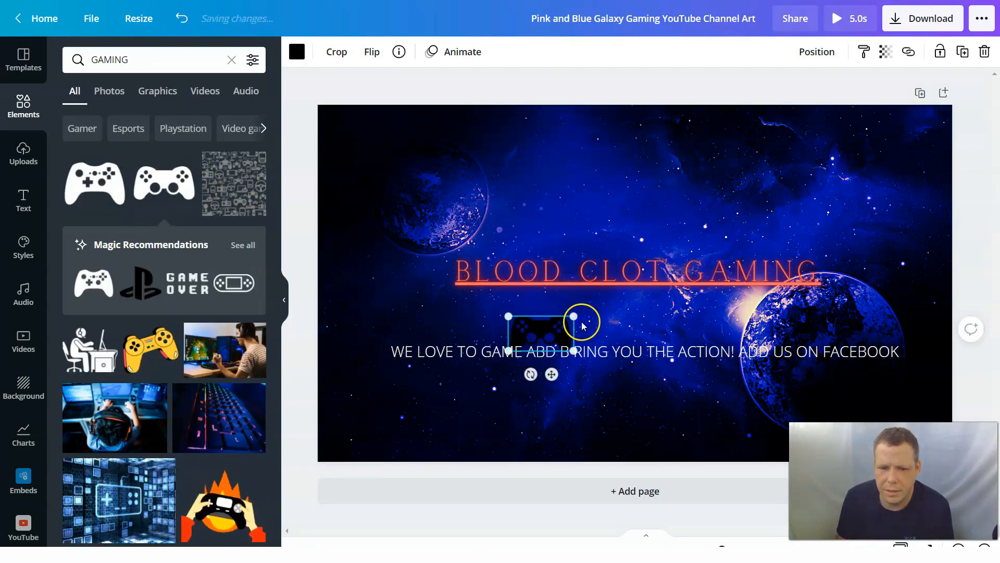
left_click_drag(805, 271, 850, 266)
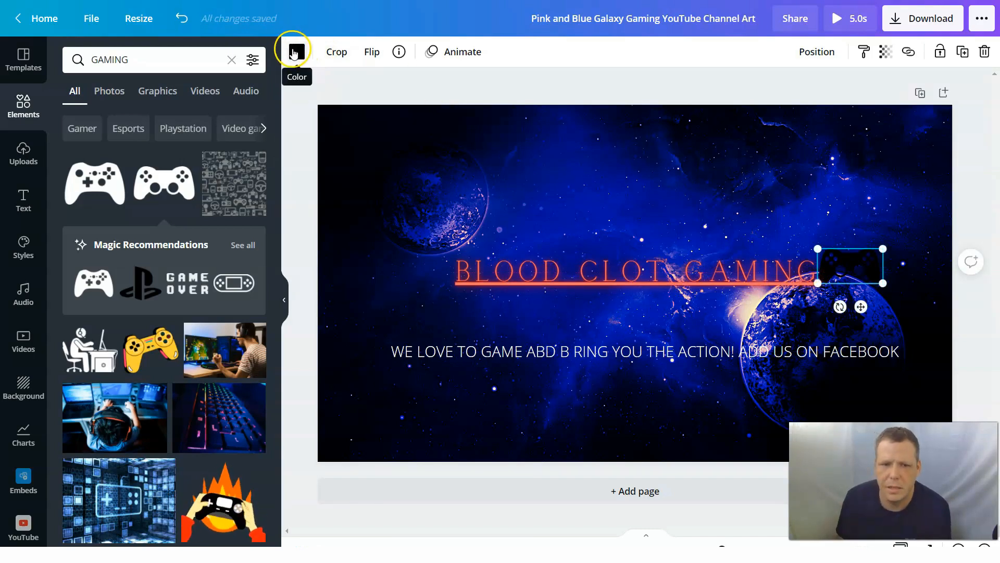
Step: Colour the controller white and nudge it slightly right and down
left_click(297, 52)
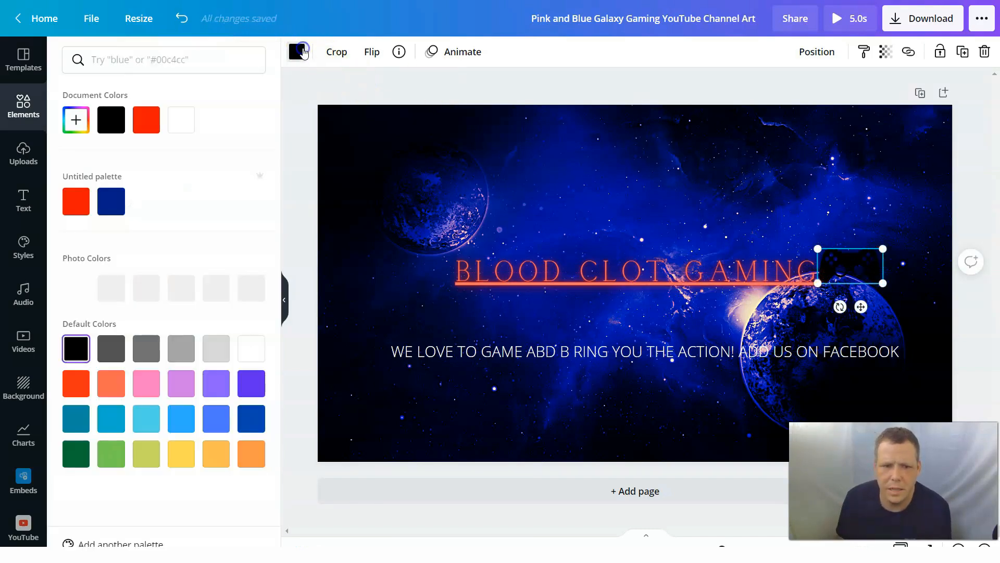
left_click(110, 121)
left_click(180, 120)
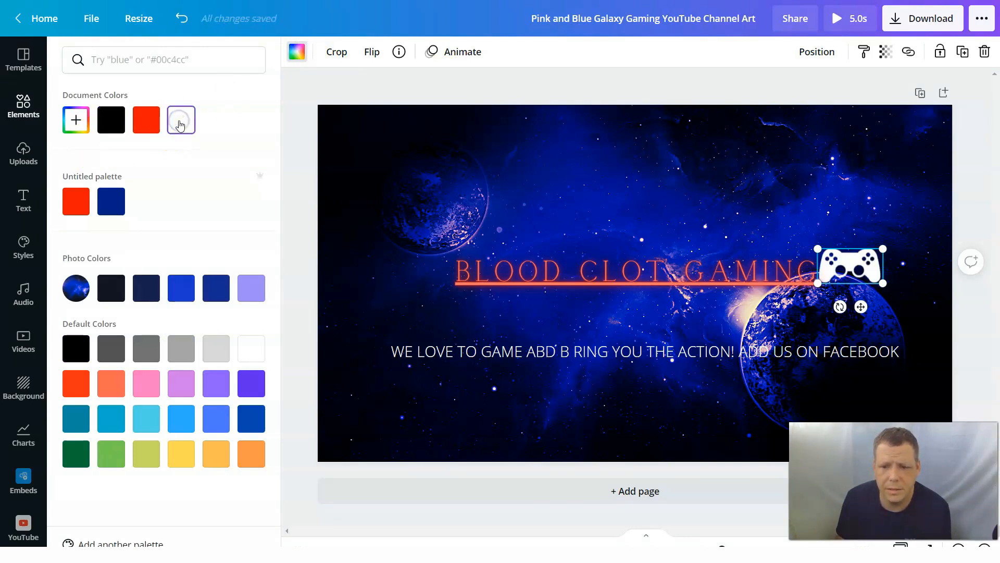
mouse_move(883, 266)
left_mouse_down()
mouse_move(899, 272)
mouse_move(813, 265)
mouse_move(856, 283)
left_mouse_up()
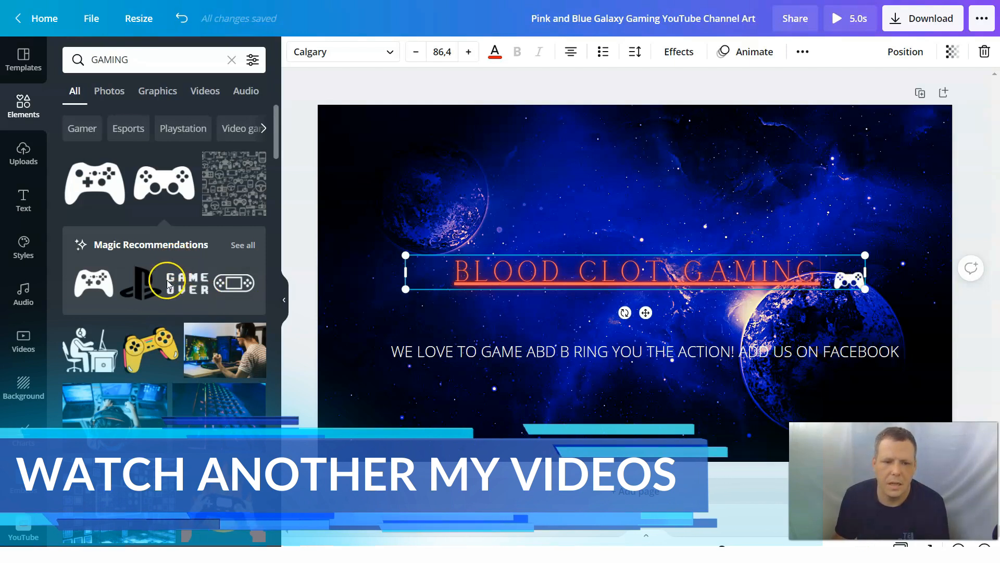
Step: Add the GAME OVER sticker to the banner and turn its lettering white
left_click(187, 286)
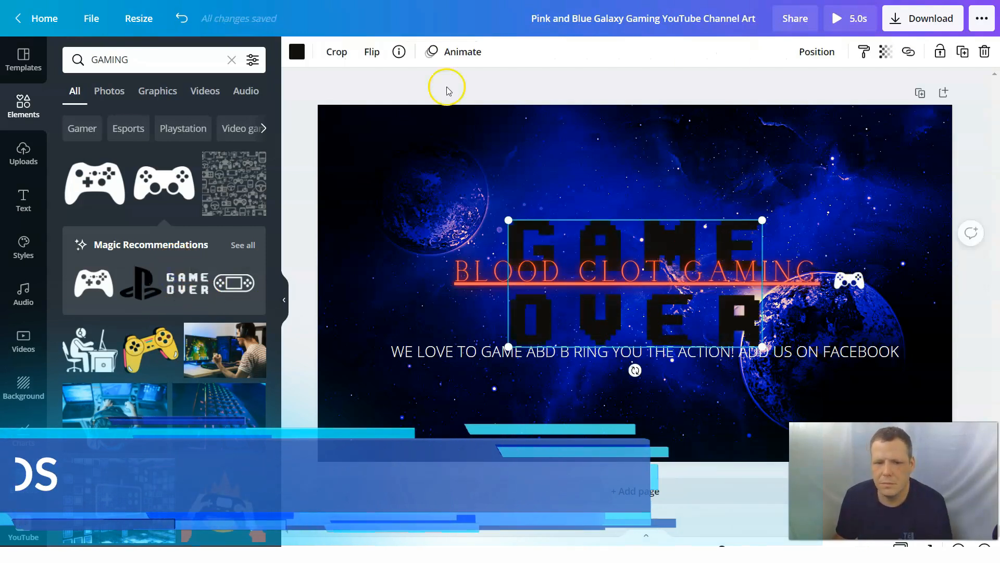
left_click(297, 52)
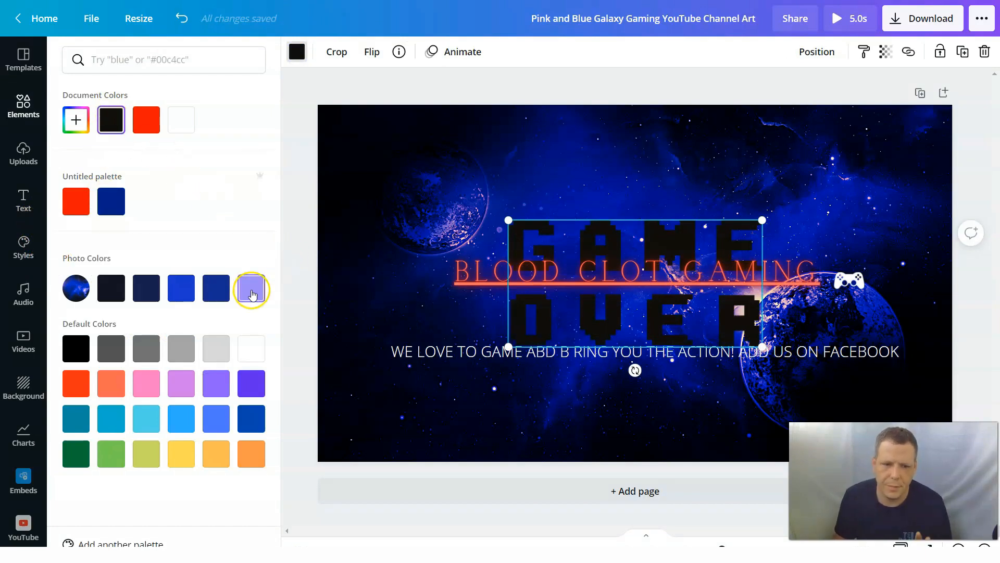
left_click(250, 348)
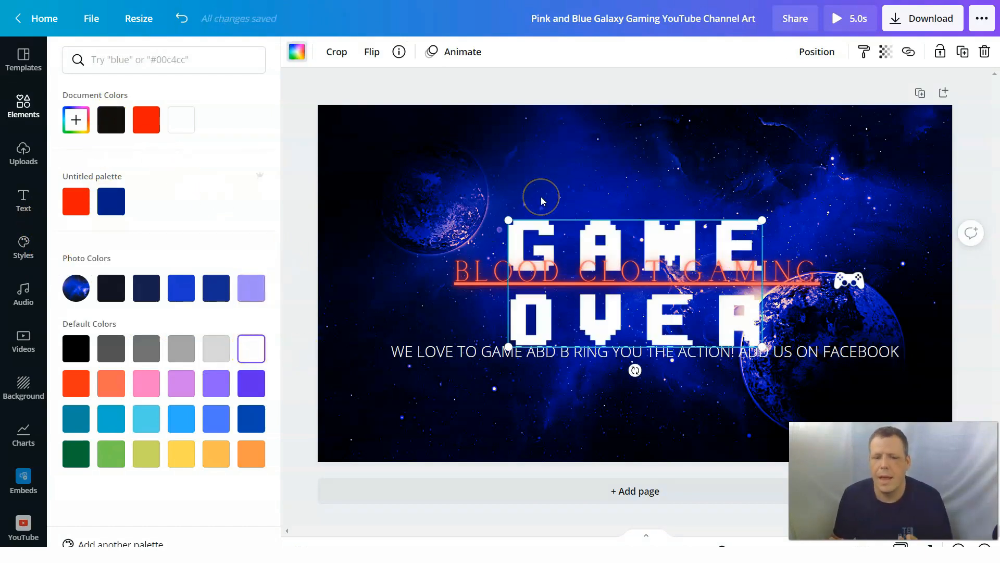